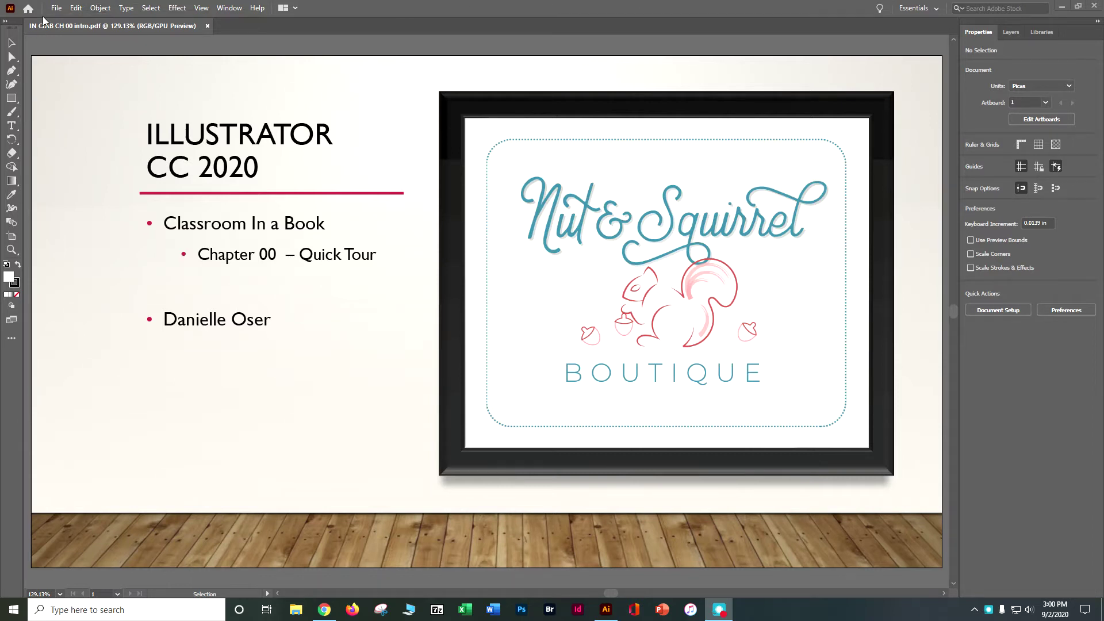
# - Create a new 11 x 9 in landscape CMYK document named "Botique Art" with one artboard
pyautogui.click(61, 8)
pyautogui.click(60, 8)
pyautogui.click(68, 18)
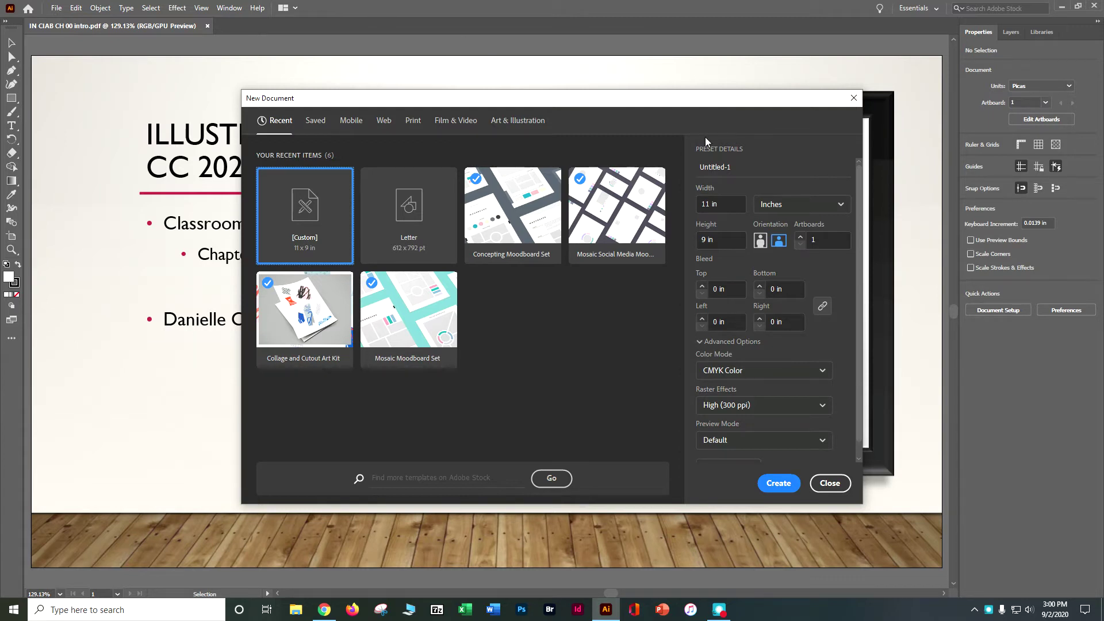
pyautogui.click(738, 165)
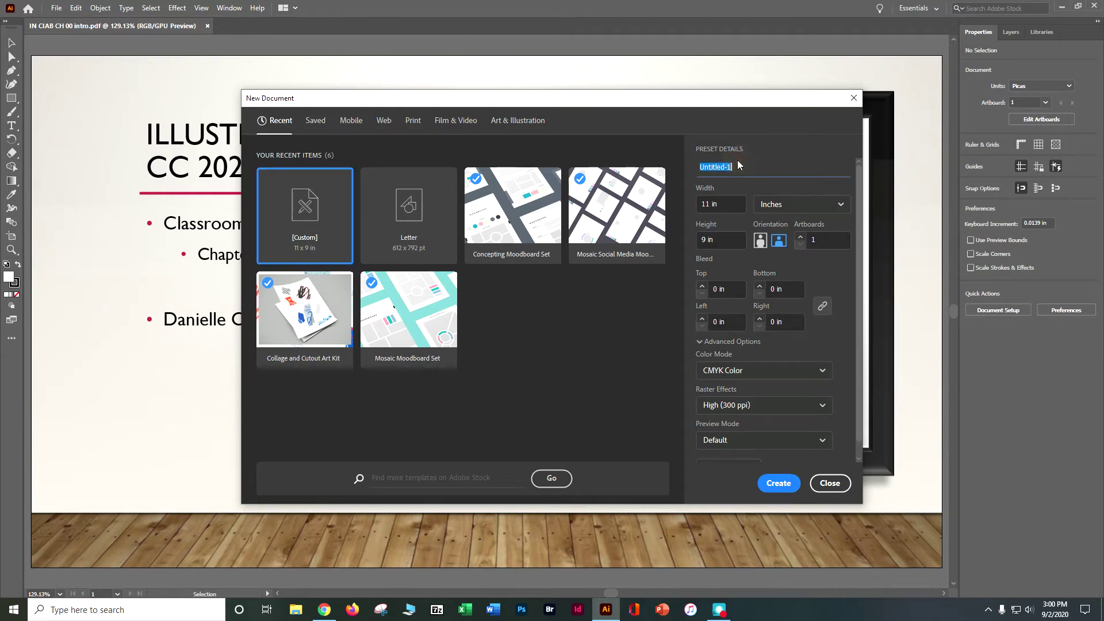
pyautogui.write('Botique Art')
pyautogui.doubleClick(708, 239)
pyautogui.click(778, 482)
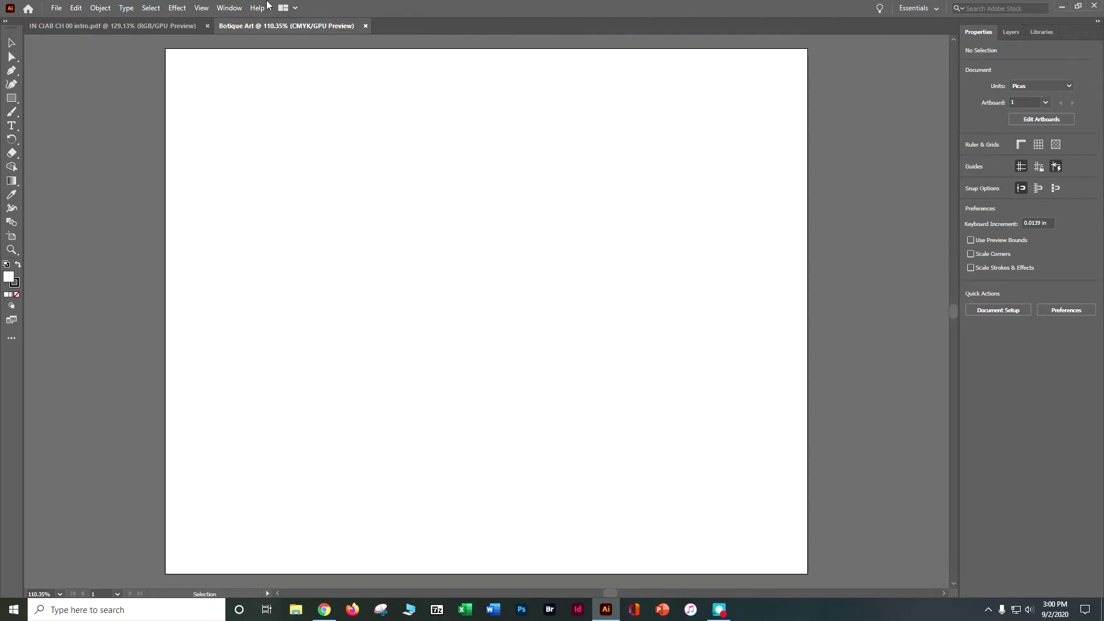
# - Save the document as an Illustrator 2020 file in the Lesson00 folder, named with the author's name prefix followed by "ai CIAB 00"
pyautogui.click(59, 8)
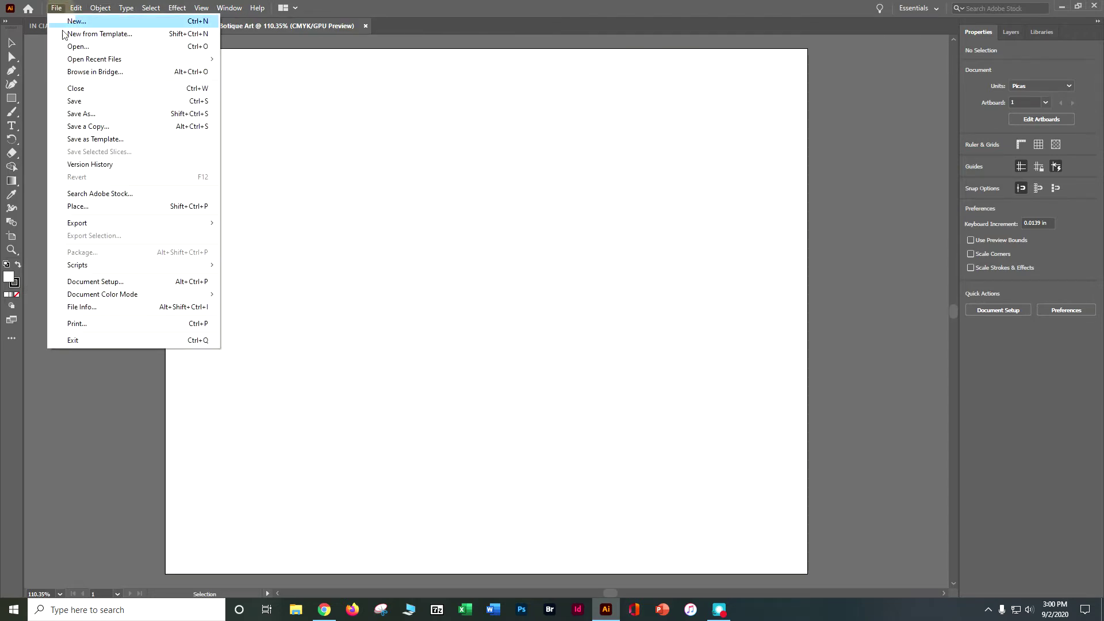
pyautogui.click(75, 113)
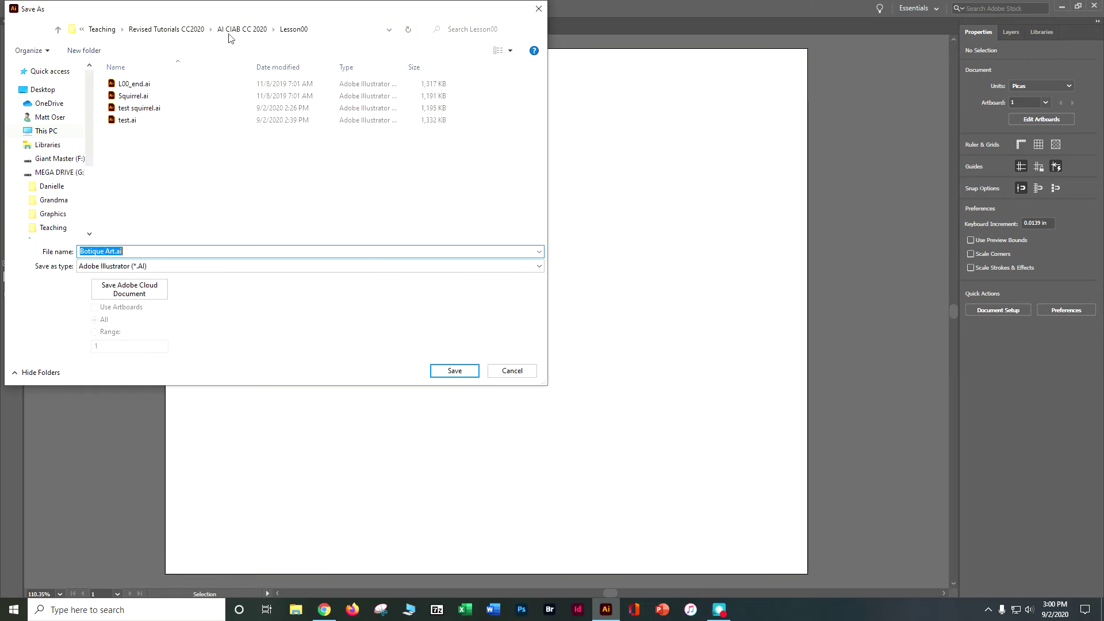
pyautogui.write('doser_')
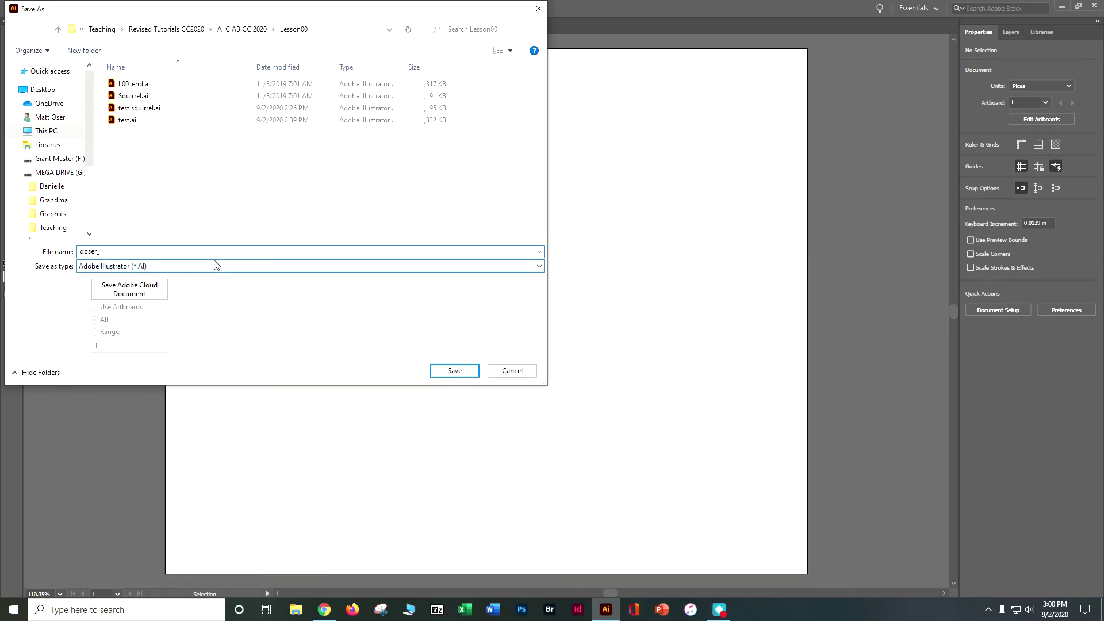
pyautogui.write('ai CIAB 00')
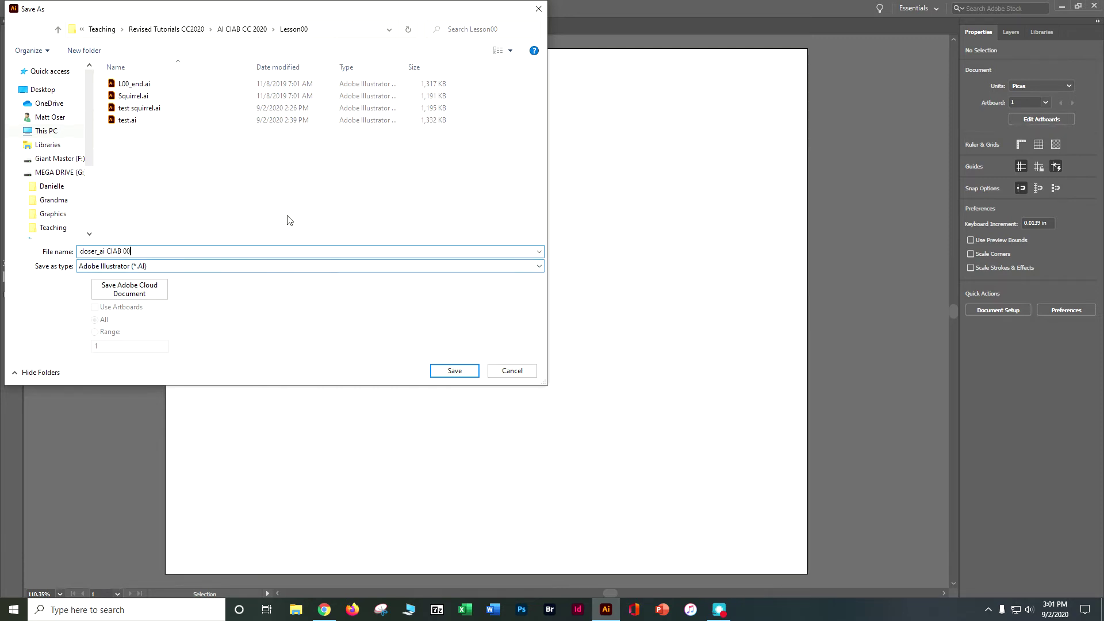
pyautogui.click(450, 372)
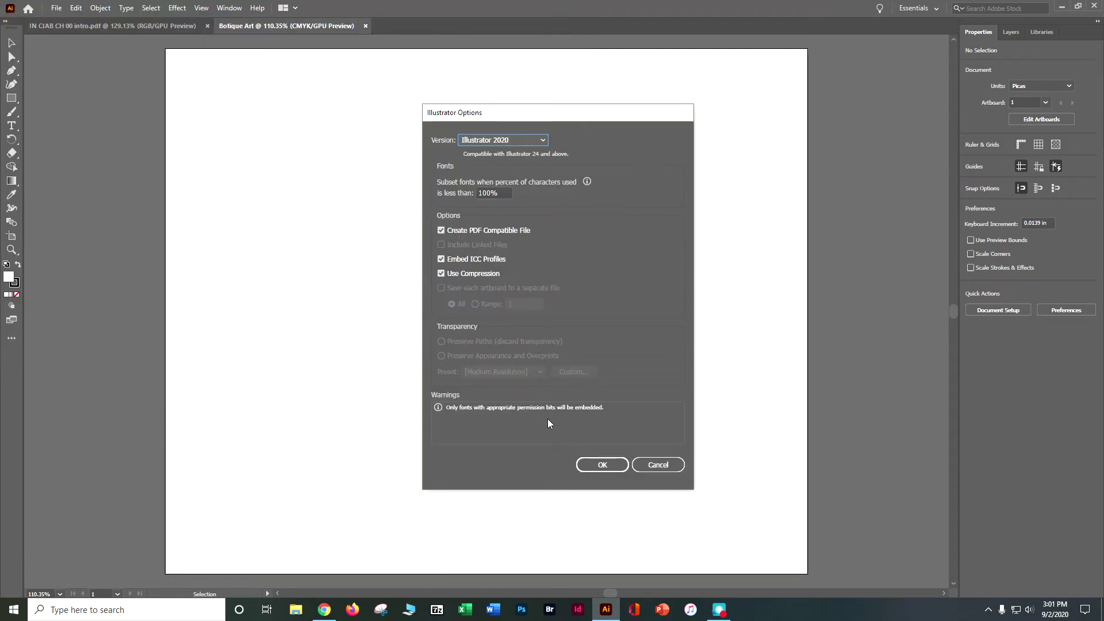
pyautogui.click(587, 467)
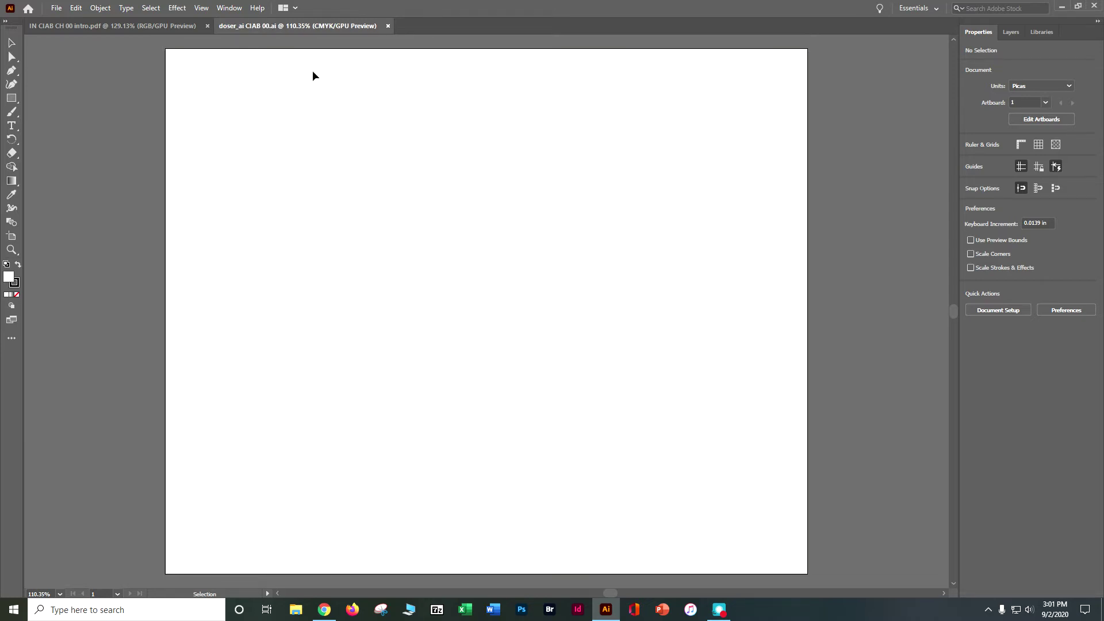
pyautogui.click(237, 8)
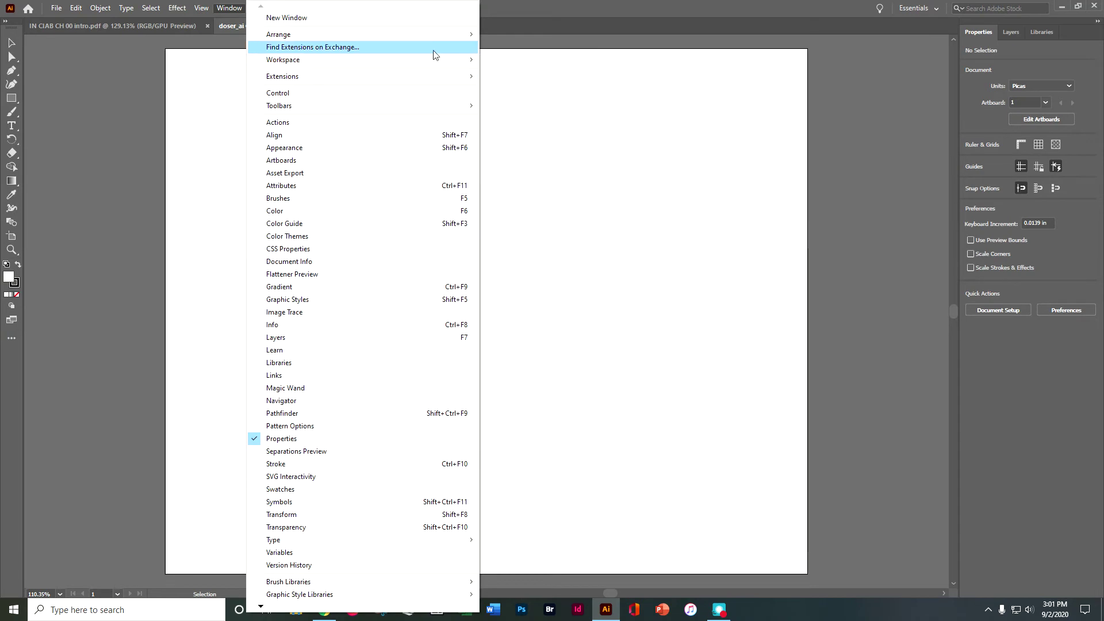
pyautogui.click(501, 73)
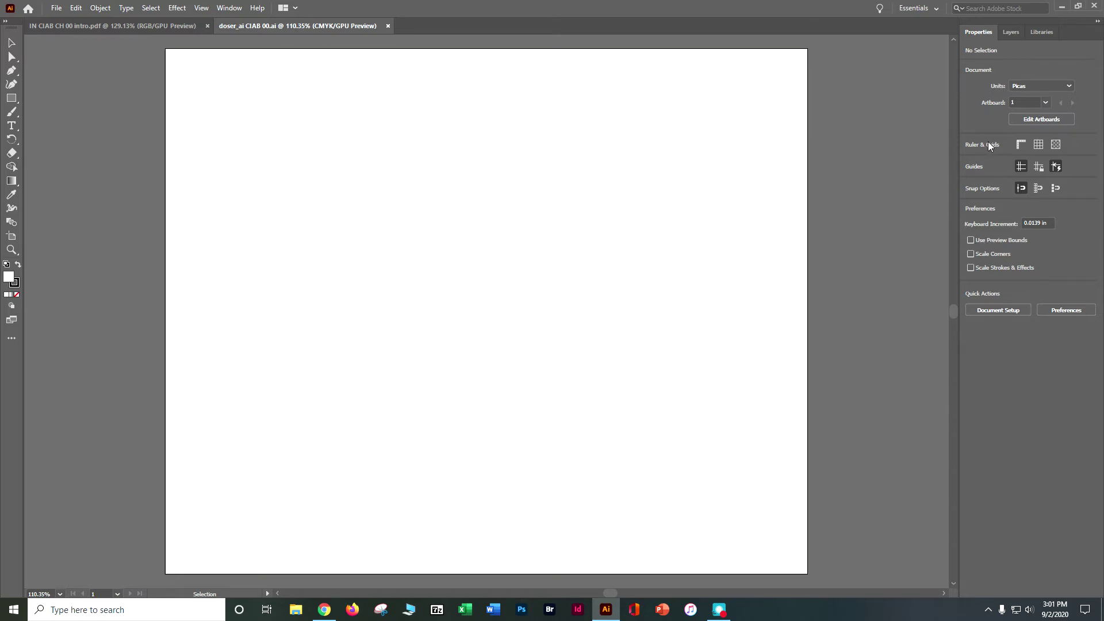
# - Show the rulers, place a vertical guide at about 5.5 in and a horizontal guide at about 4.5 in, and save
pyautogui.click(1016, 144)
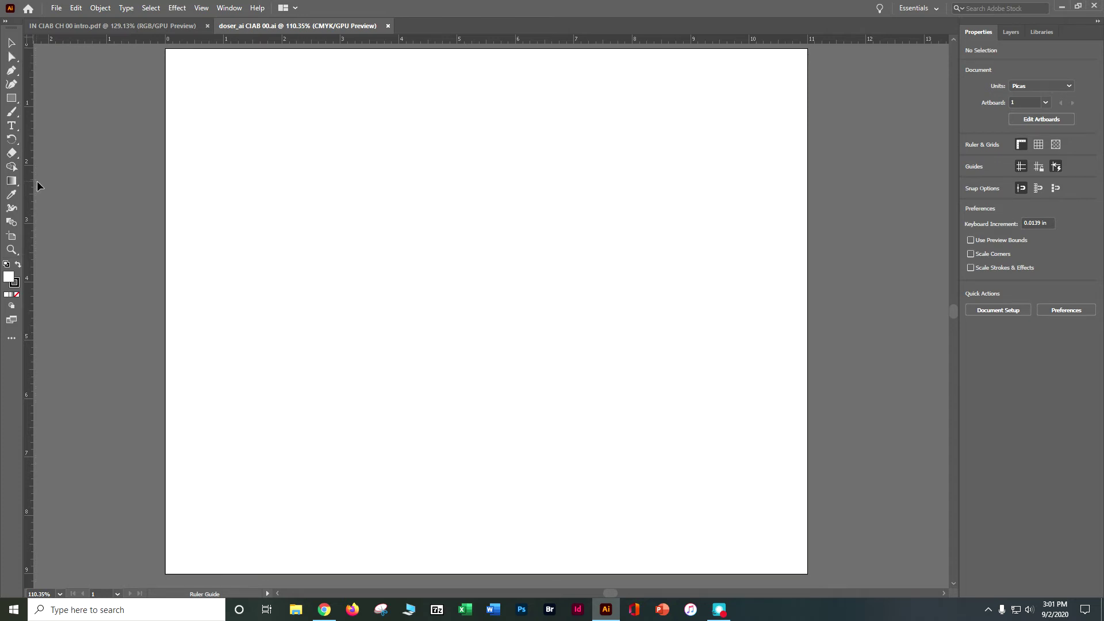
pyautogui.moveTo(100, 176); pyautogui.dragTo(484, 160)
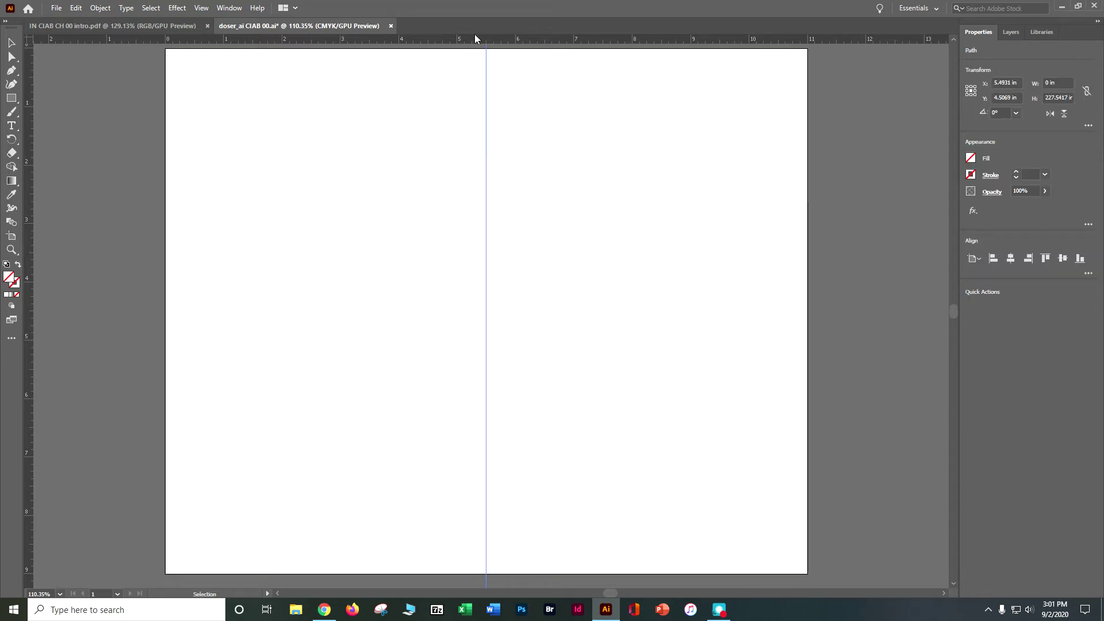
pyautogui.moveTo(472, 44); pyautogui.dragTo(451, 311)
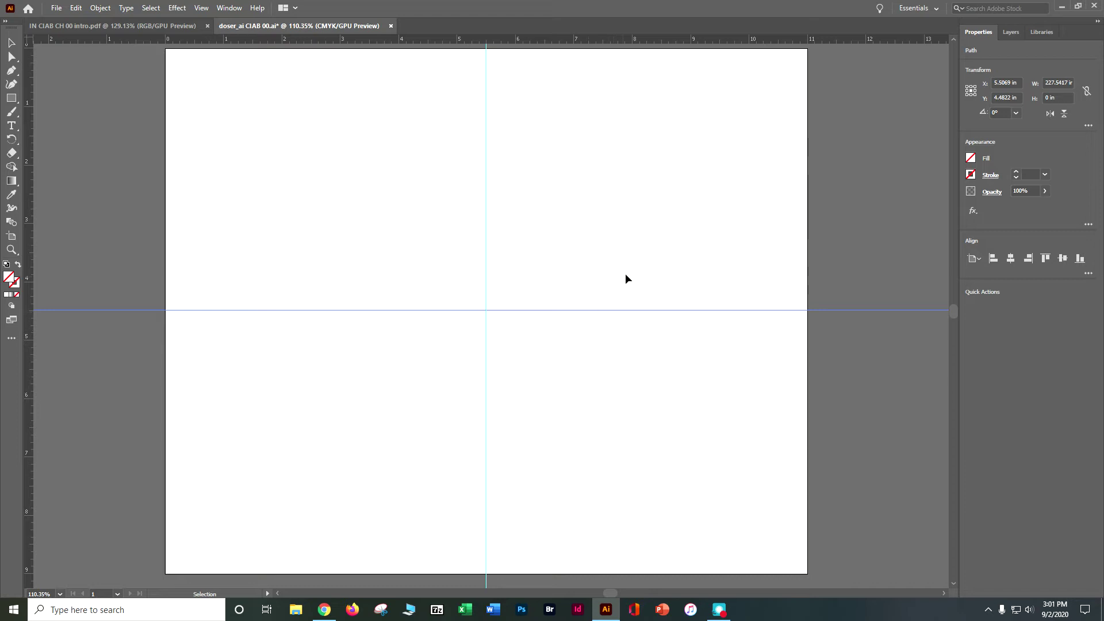
pyautogui.press('a')
pyautogui.hotkey('ctrl', 's')
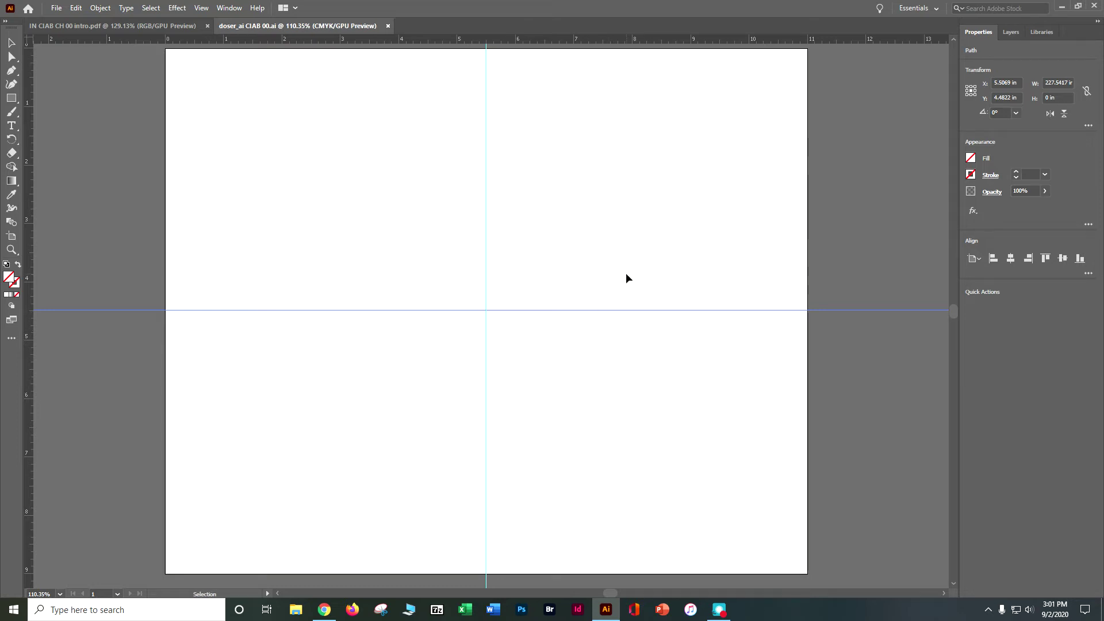
# - Draw a rectangle about 10.1 in wide and 7.5 in high inside the artboard with the Rectangle tool
pyautogui.click(201, 10)
pyautogui.click(236, 181)
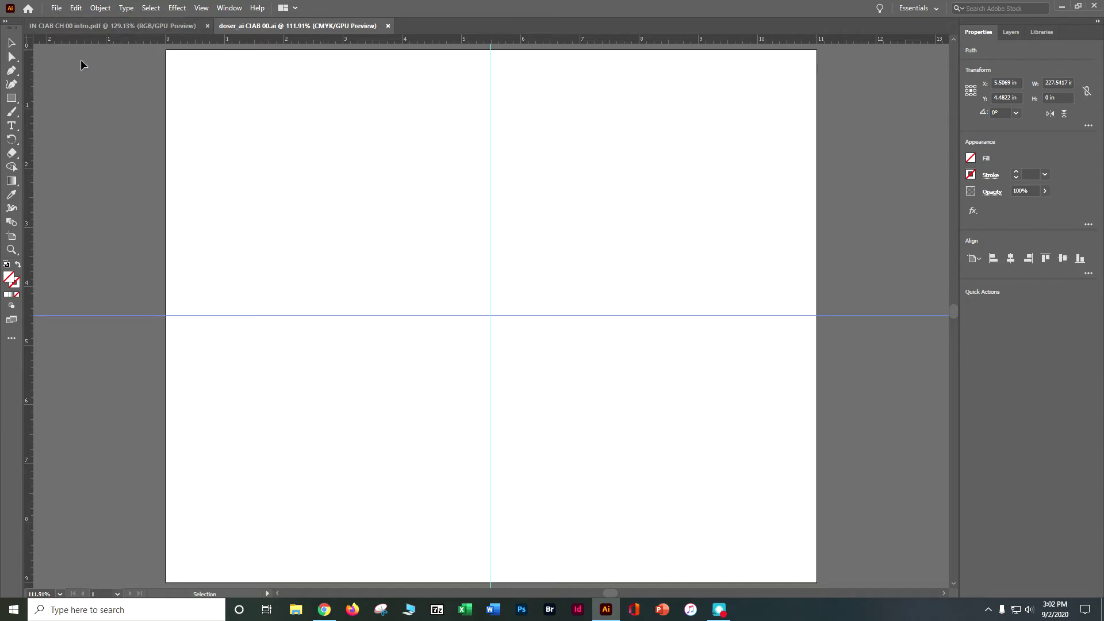
pyautogui.click(17, 101)
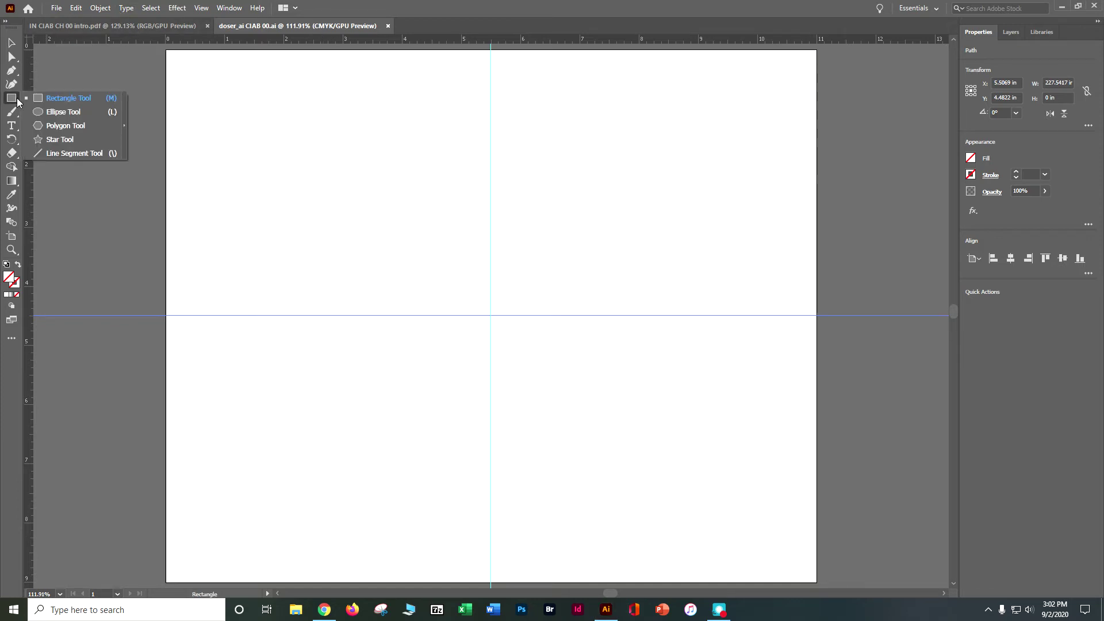
pyautogui.click(46, 100)
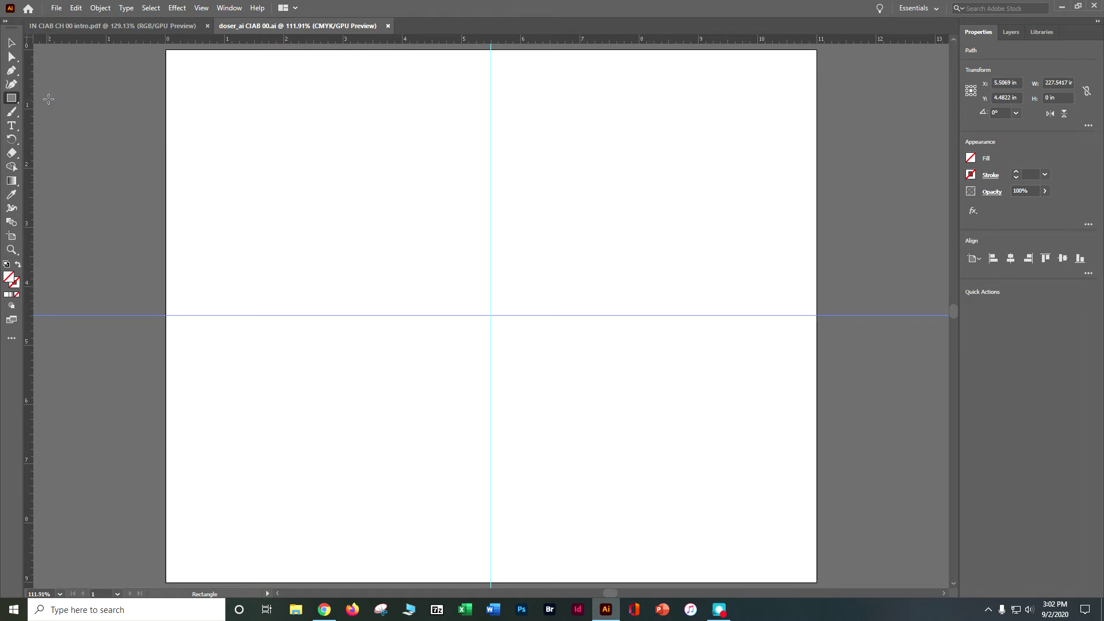
pyautogui.moveTo(188, 68); pyautogui.dragTo(785, 510)
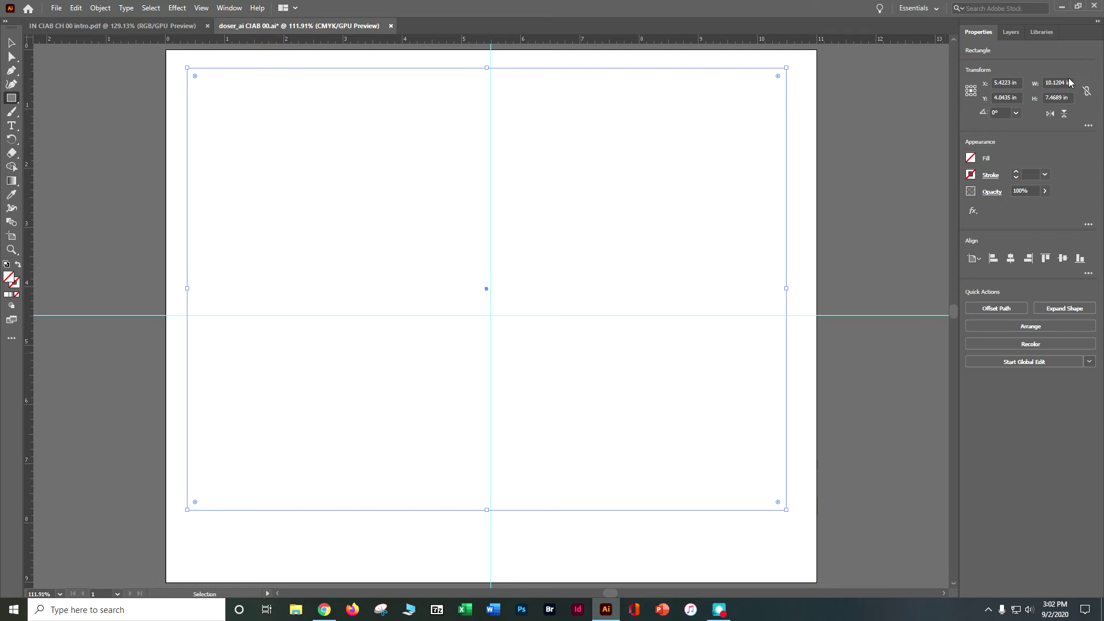
# - Set the rectangle's height to 7 in and its width to 10 in
pyautogui.doubleClick(1046, 97)
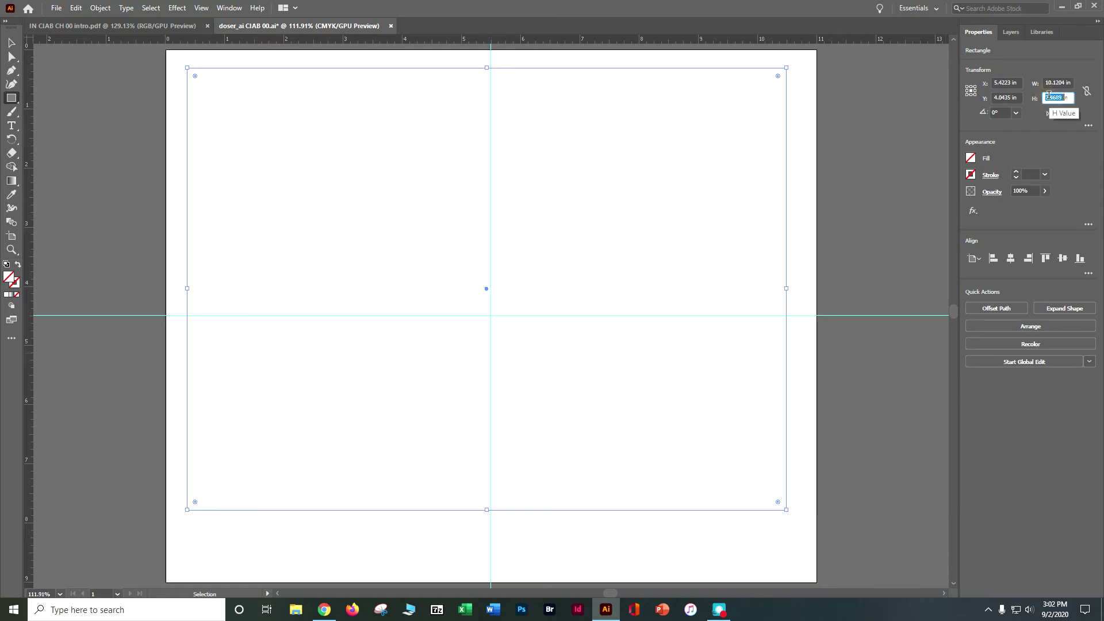
pyautogui.write('7')
pyautogui.press('Return')
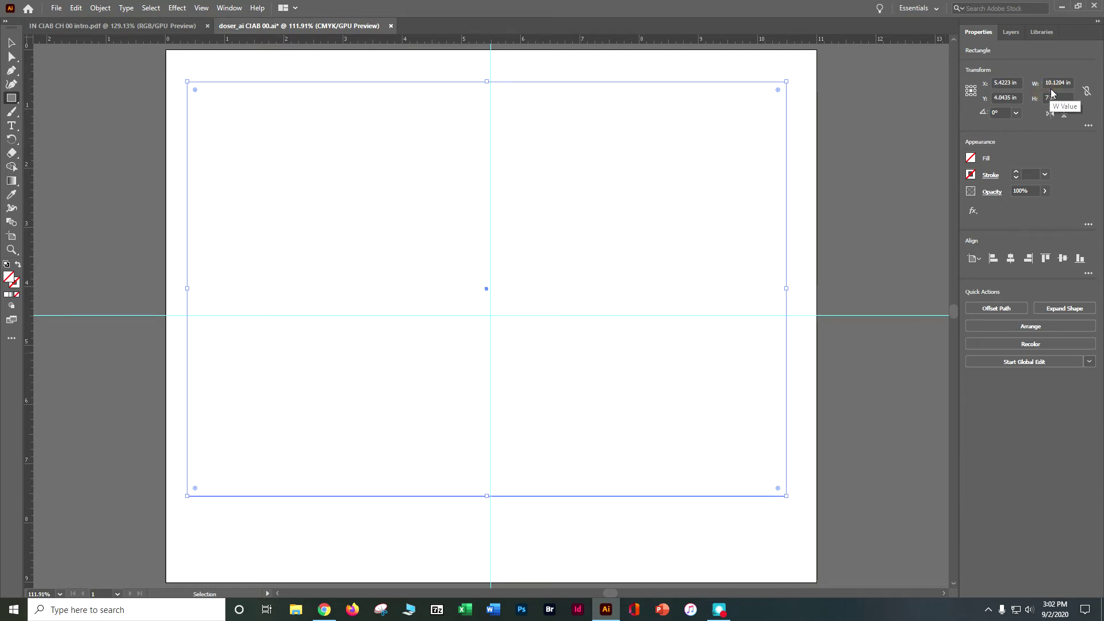
pyautogui.doubleClick(1052, 84)
pyautogui.write('10')
pyautogui.press('Return')
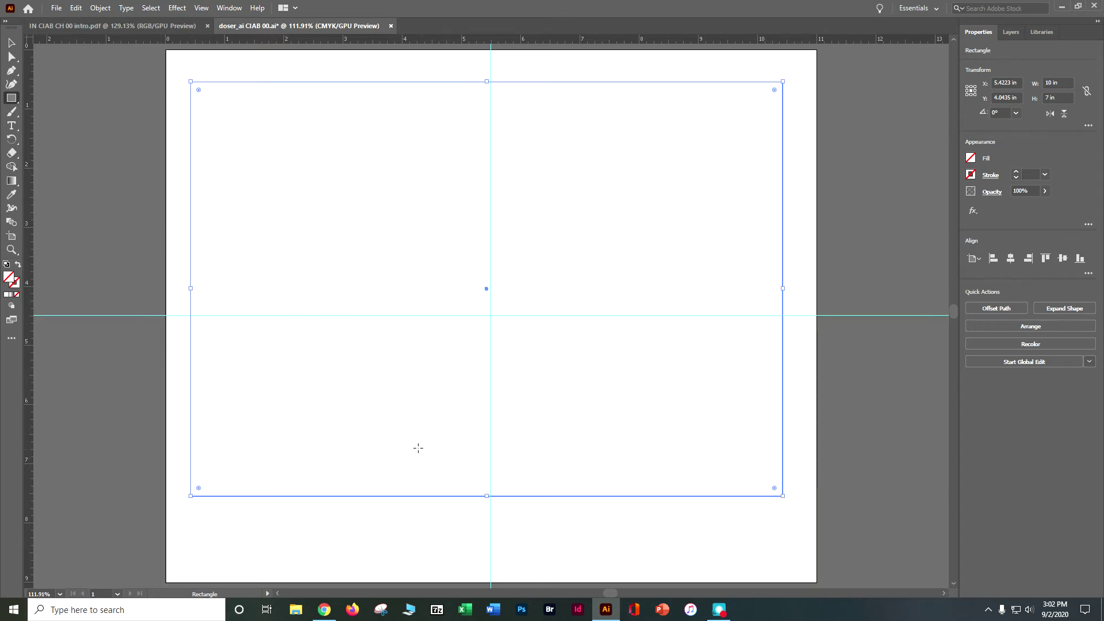
# - Extend the rectangle's bottom edge downward and set its height to 8 in
pyautogui.moveTo(486, 495); pyautogui.dragTo(493, 548)
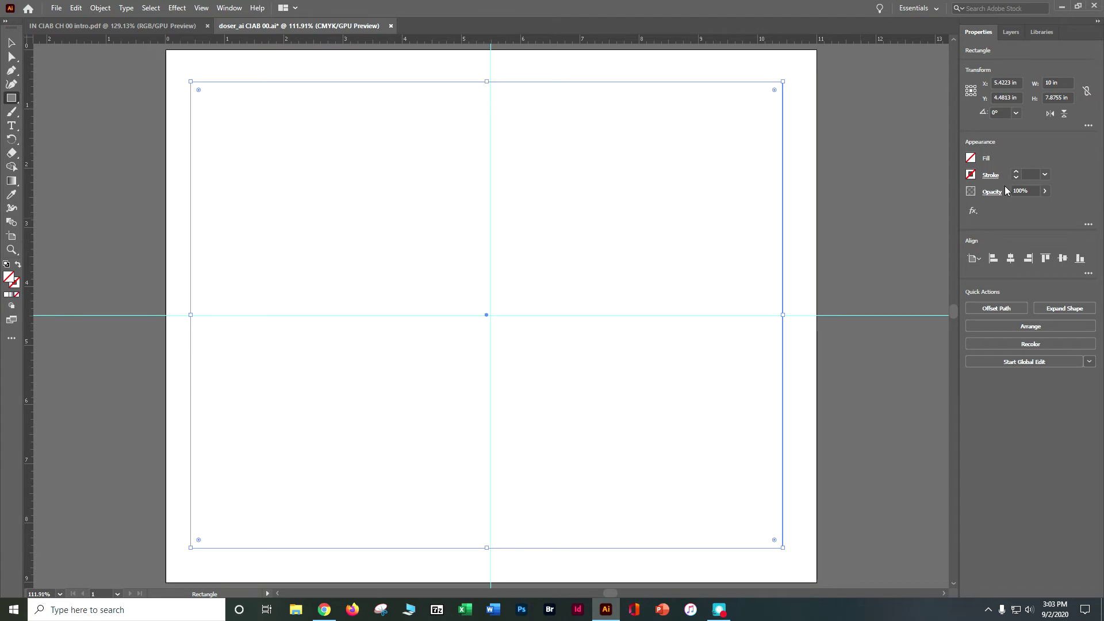
pyautogui.doubleClick(1059, 98)
pyautogui.write('8')
pyautogui.press('Return')
# - Nudge the rectangle right and down to centre it on the guides' intersection, undoing the freehand moves that shift it off centre
pyautogui.press('Right')
pyautogui.press('Right')
pyautogui.press('Right')
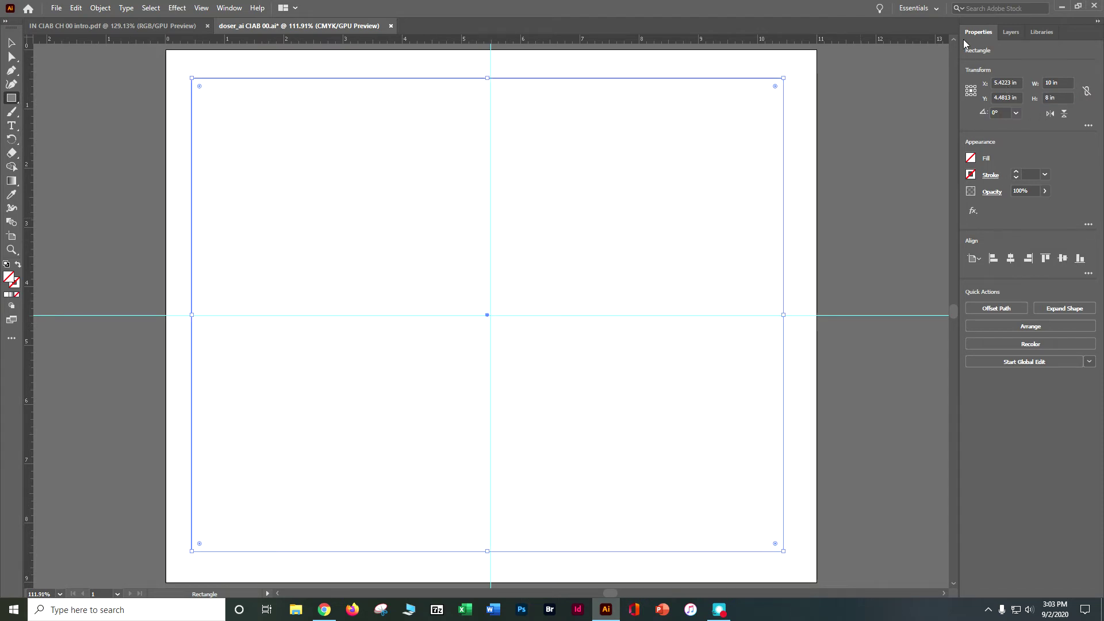
pyautogui.press('Right')
pyautogui.press('Down')
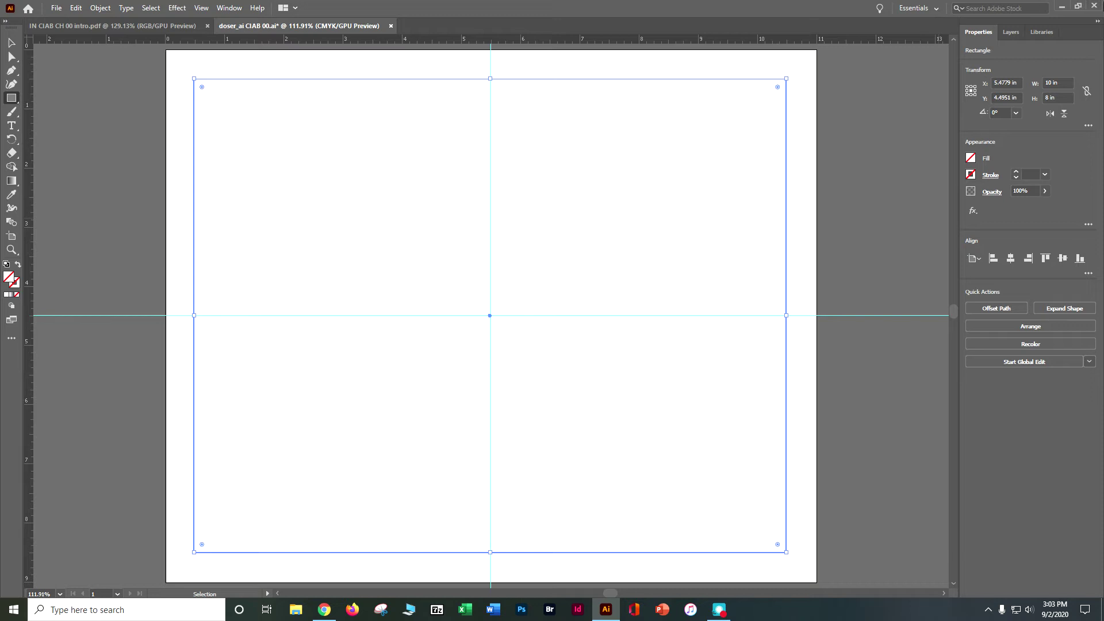
pyautogui.moveTo(490, 315)
pyautogui.mouseDown()
pyautogui.moveTo(490, 287)
pyautogui.moveTo(491, 319)
pyautogui.moveTo(485, 308)
pyautogui.mouseUp()
pyautogui.hotkey('ctrl', 'z')
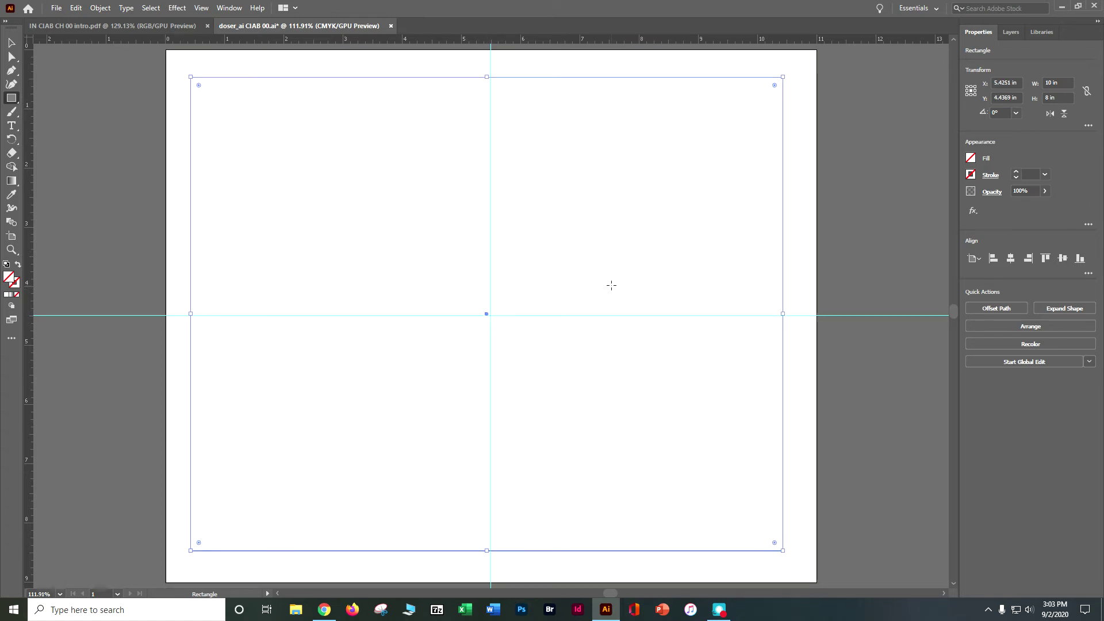
pyautogui.hotkey('ctrl', 'z')
pyautogui.hotkey('ctrl', 'z')
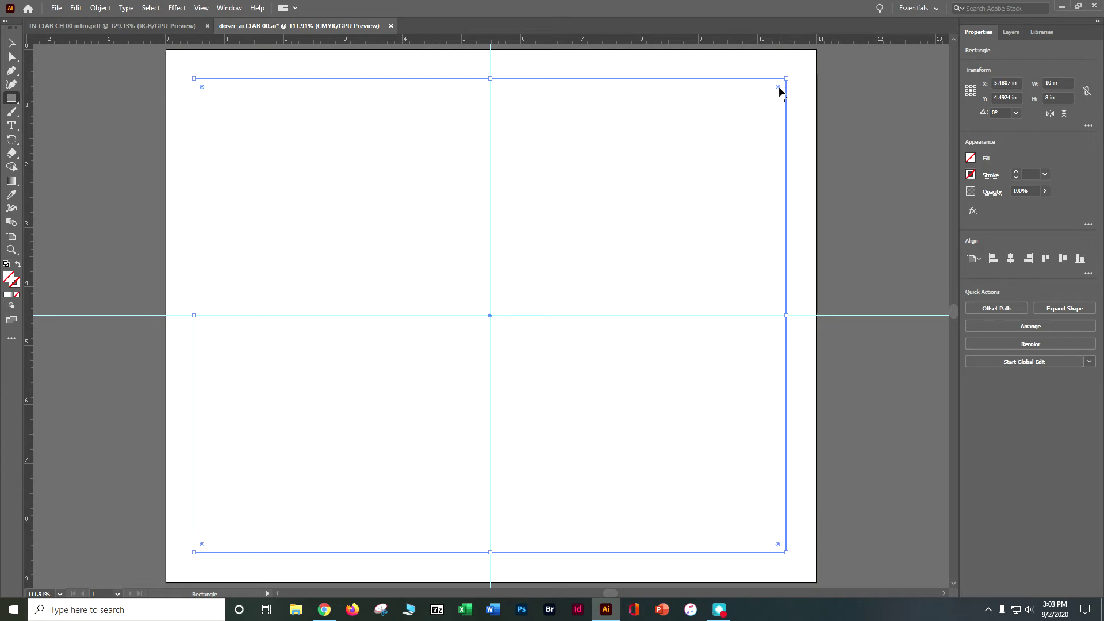
# - Round all four corners of the rectangle evenly by pulling a corner inward, and save the document
pyautogui.moveTo(779, 89); pyautogui.dragTo(739, 110)
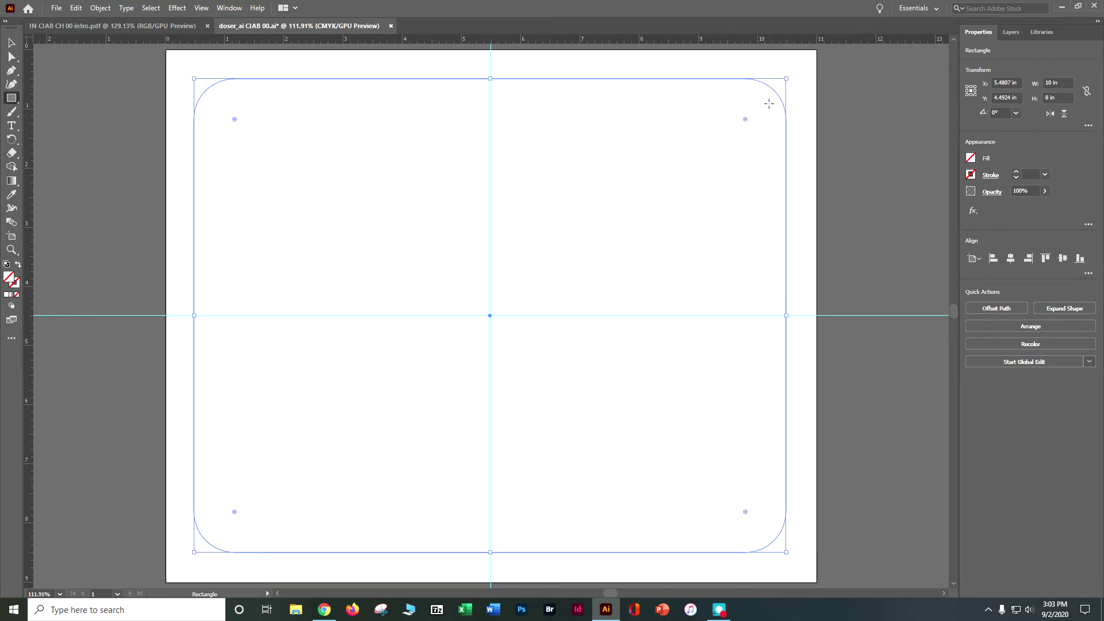
pyautogui.hotkey('ctrl', 's')
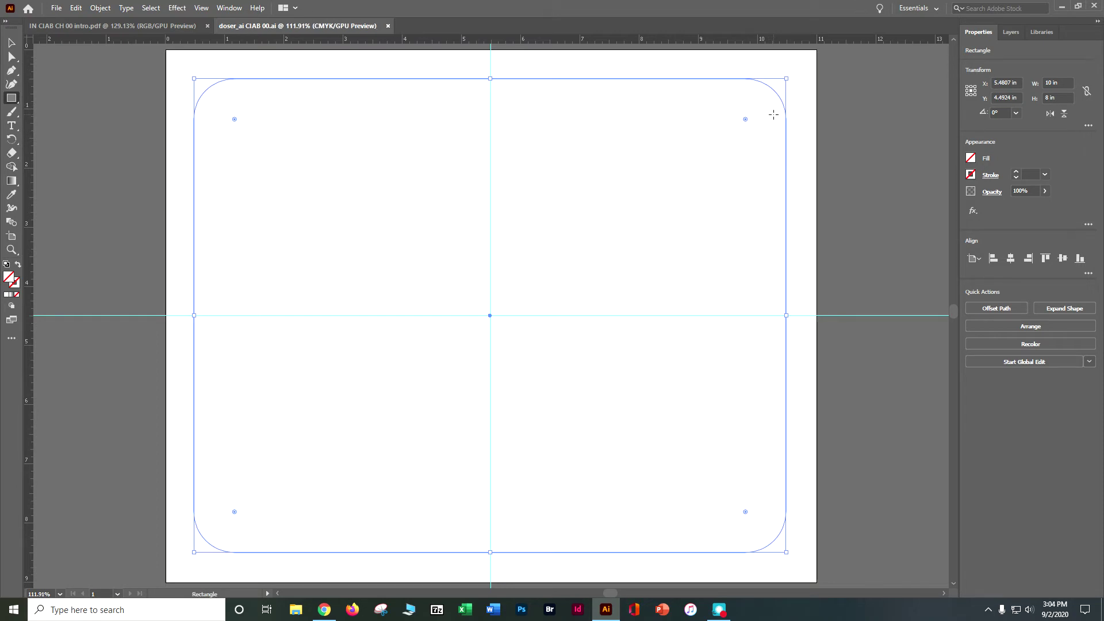
# - Fill the rounded rectangle with the orange C=0 M=50 Y=100 K=0 swatch and redefine that swatch as C=9 M=7 Y=9 K=0, previewing the change
pyautogui.click(970, 159)
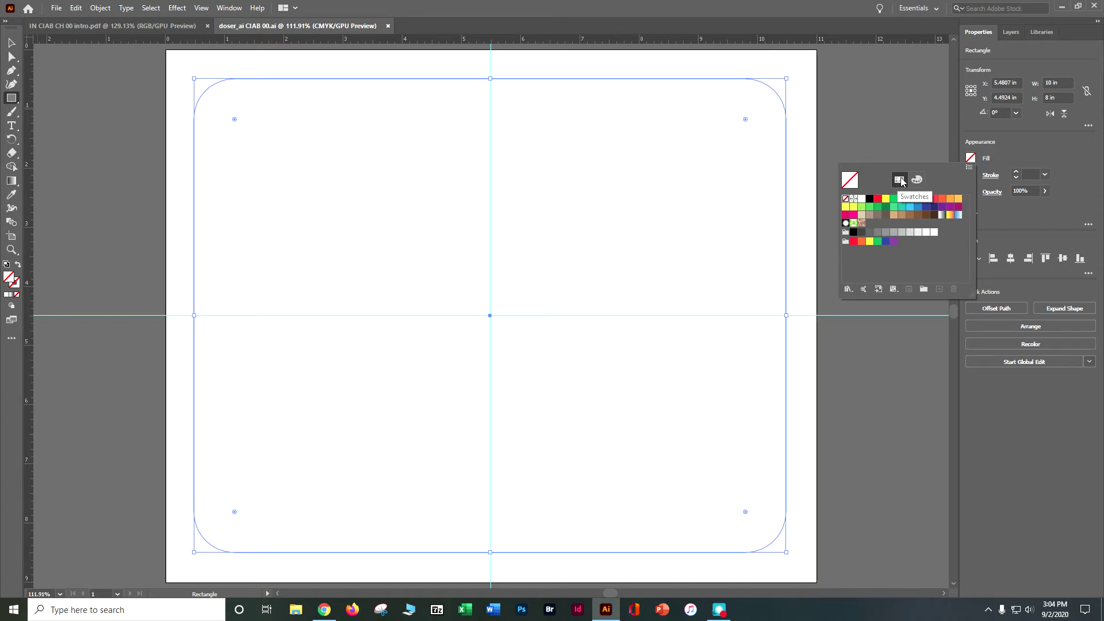
pyautogui.click(948, 200)
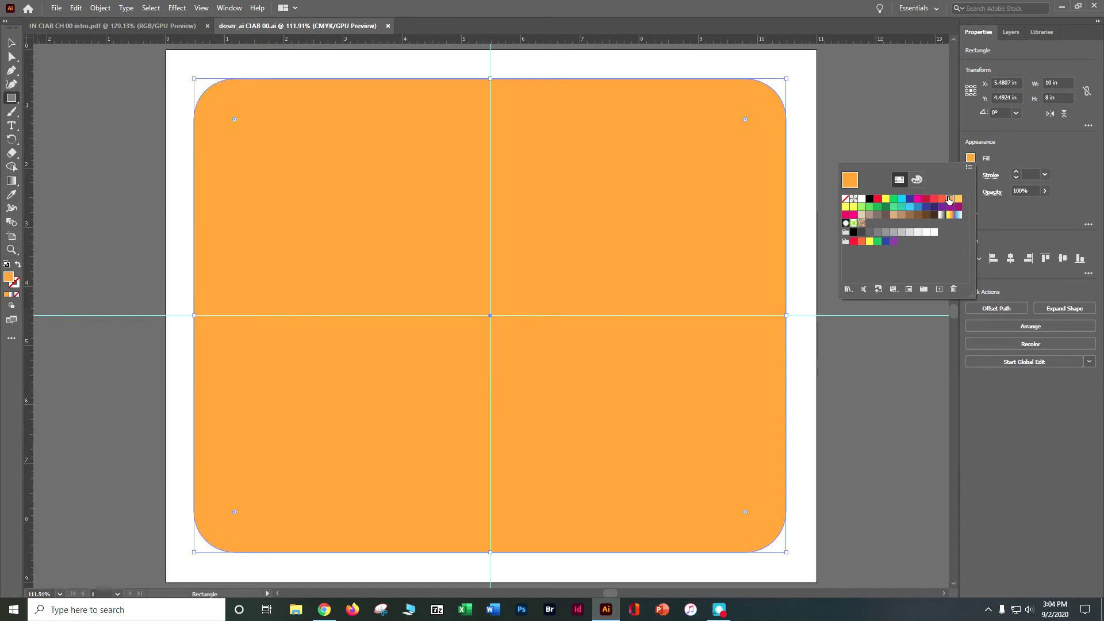
pyautogui.doubleClick(949, 201)
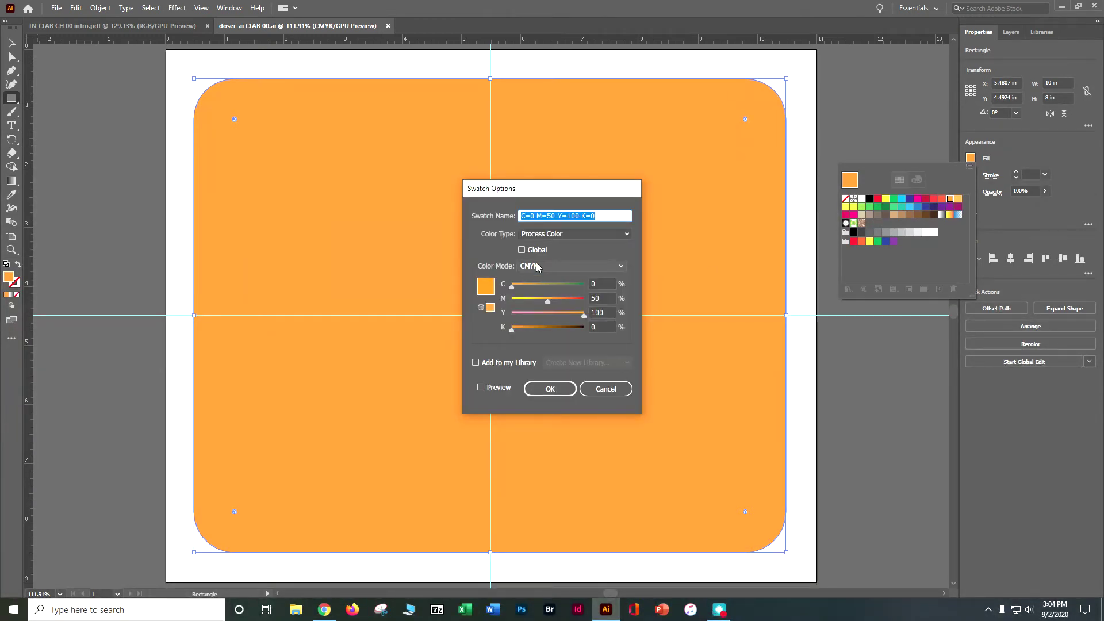
pyautogui.click(586, 283)
pyautogui.write('9')
pyautogui.press('Tab')
pyautogui.write('7')
pyautogui.press('Tab')
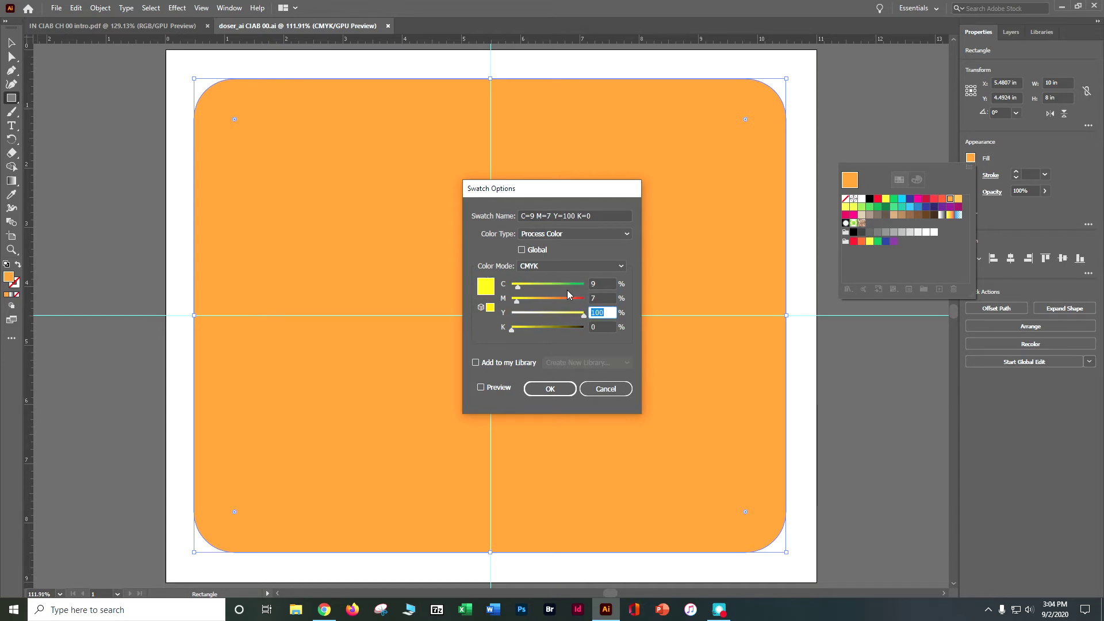
pyautogui.write('9')
pyautogui.press('Tab')
pyautogui.write('0')
pyautogui.click(480, 386)
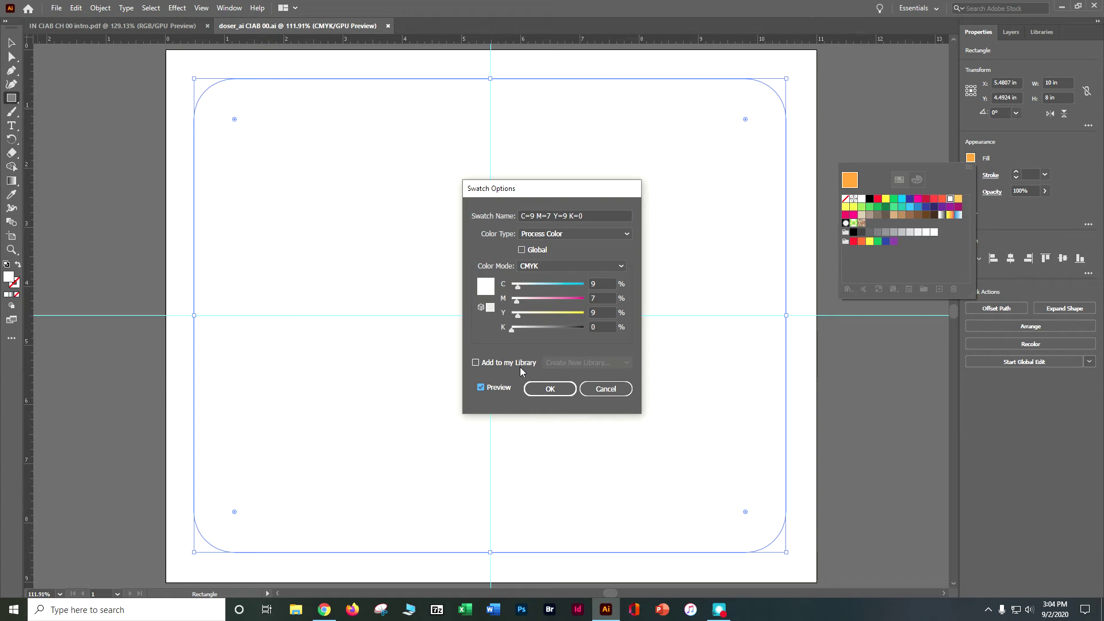
pyautogui.click(539, 389)
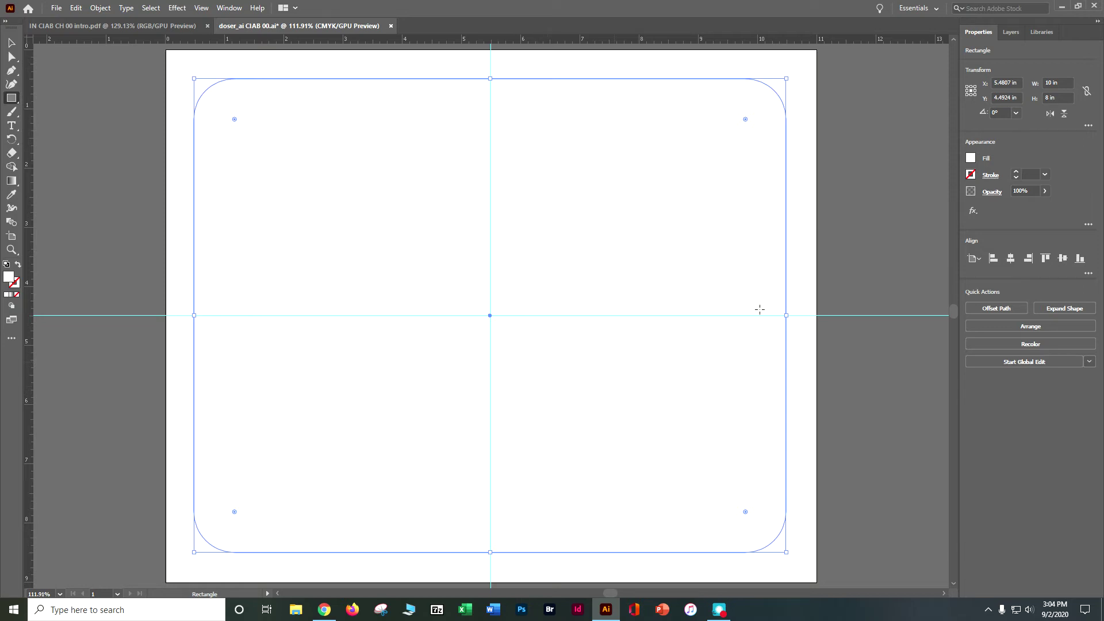
# - Give the rounded rectangle a blue stroke mixed from C=80 M=39 Y=29 K=3
pyautogui.click(971, 174)
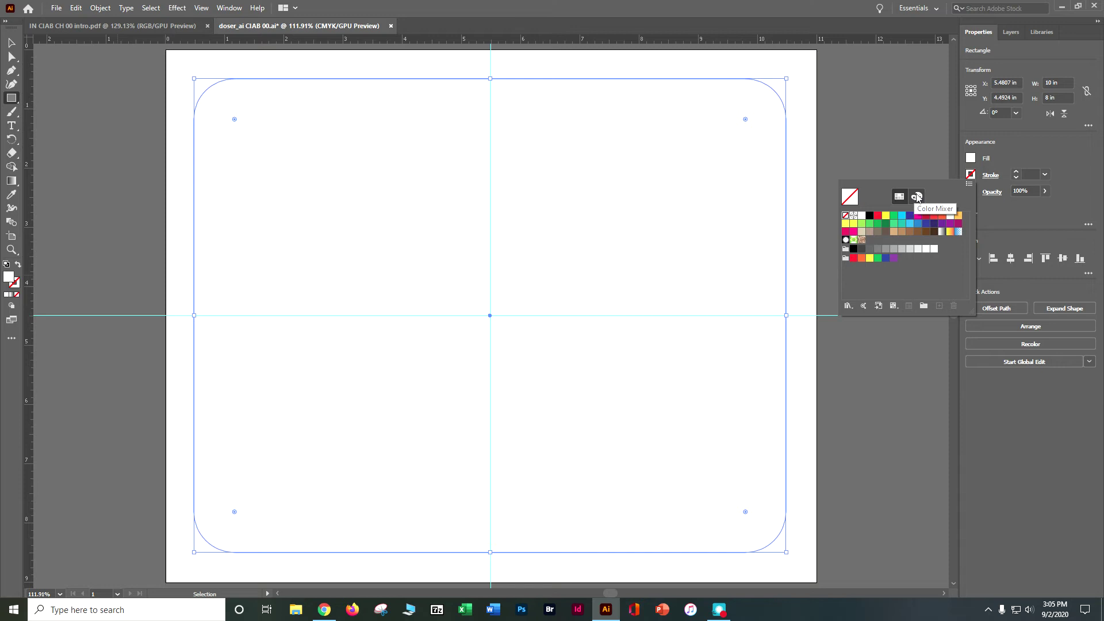
pyautogui.click(917, 197)
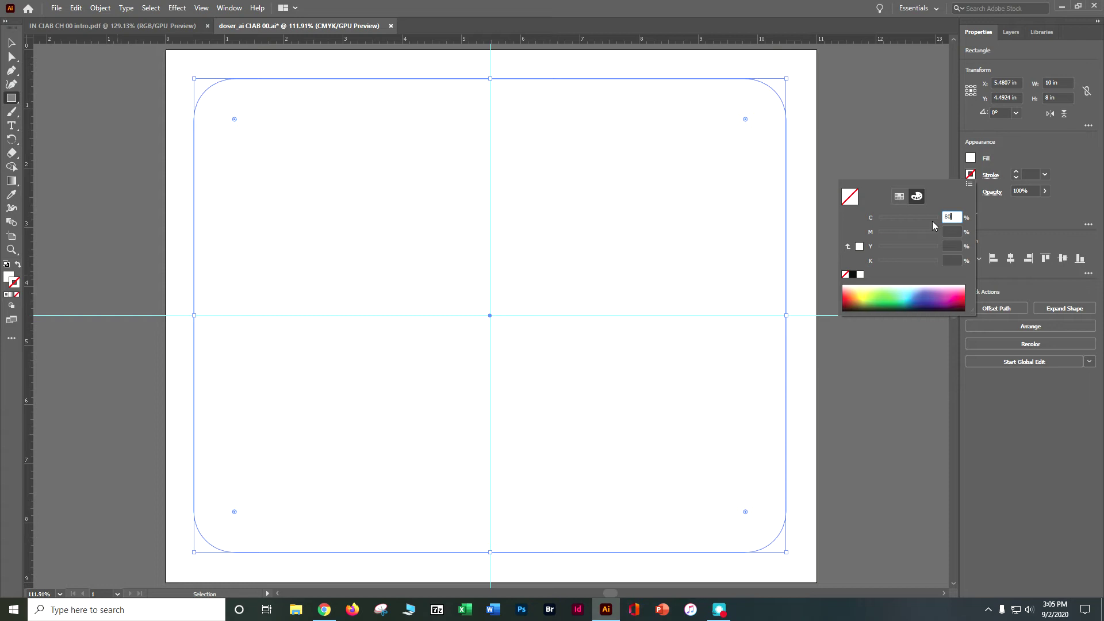
pyautogui.press('Tab')
pyautogui.press('Tab')
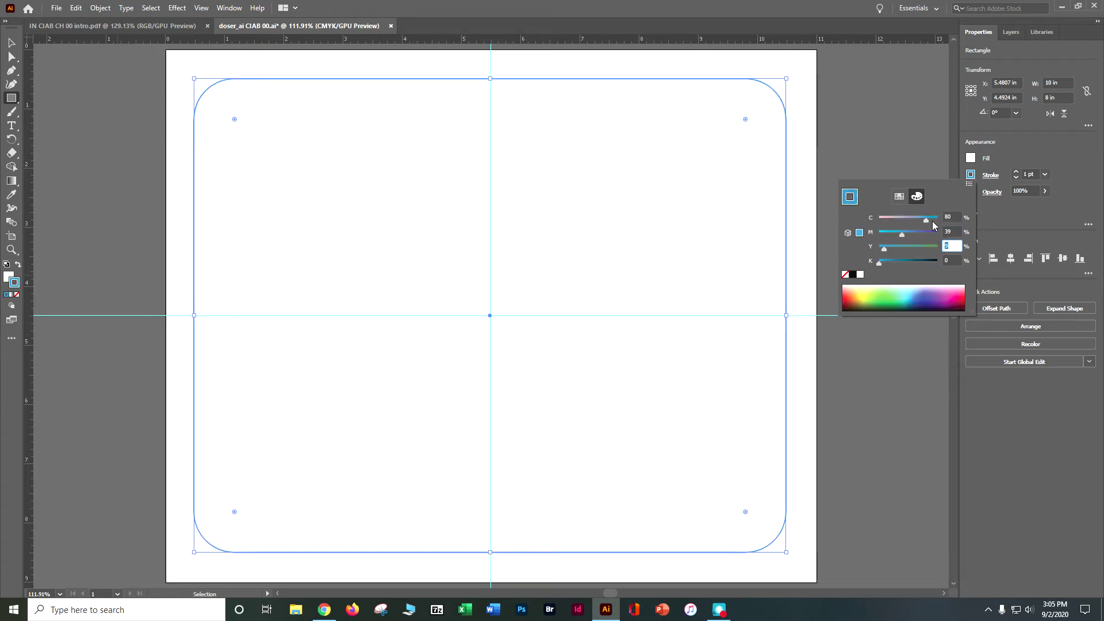
pyautogui.write('29')
pyautogui.press('Tab')
pyautogui.write('3')
pyautogui.press('Tab')
pyautogui.press('Return')
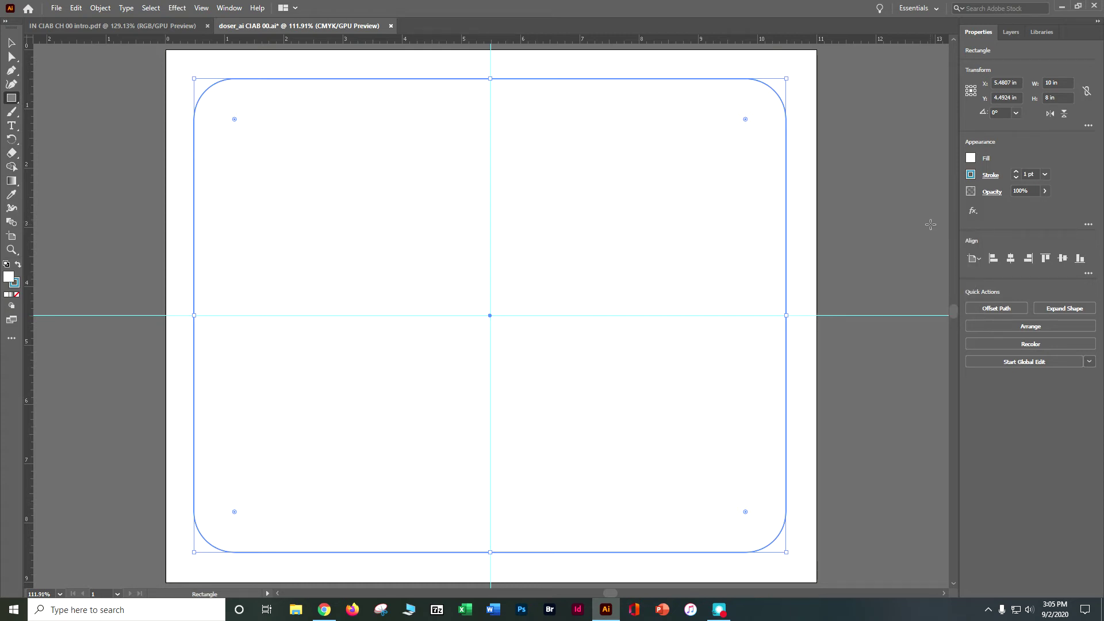
# - Save the rectangle's stroke colour as a global process swatch with the name C=80 M=39 Y=29 K=3
pyautogui.click(971, 175)
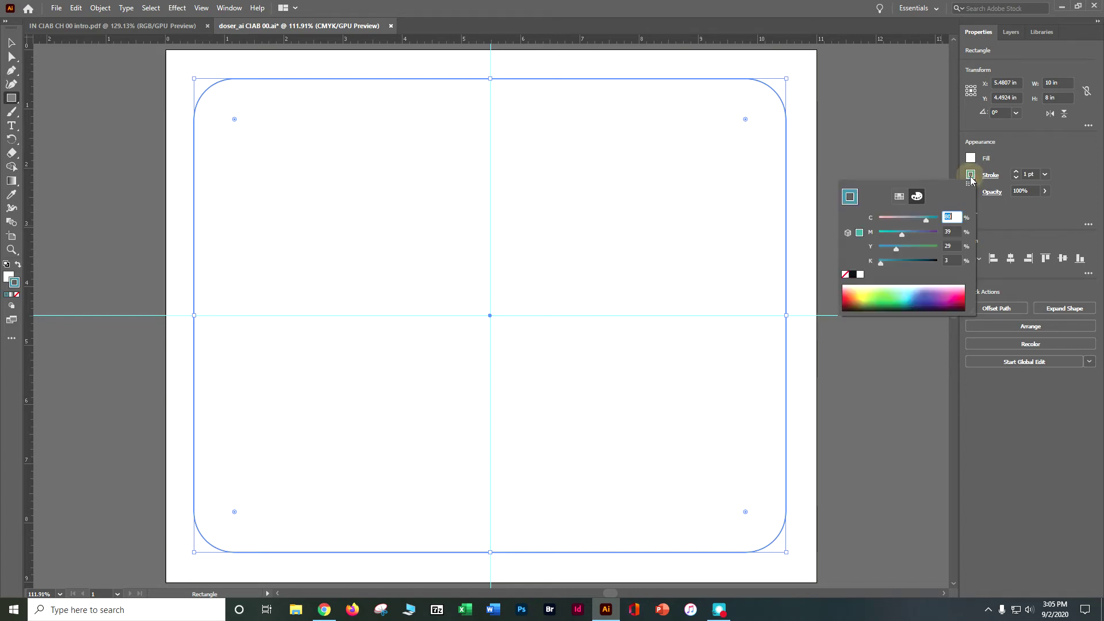
pyautogui.click(898, 197)
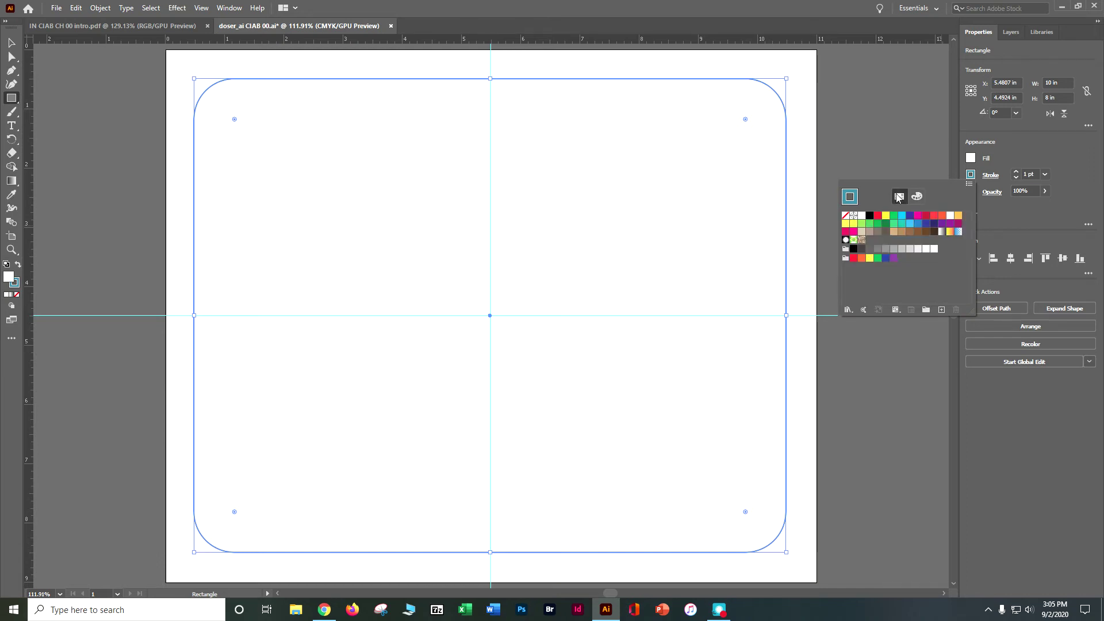
pyautogui.click(942, 309)
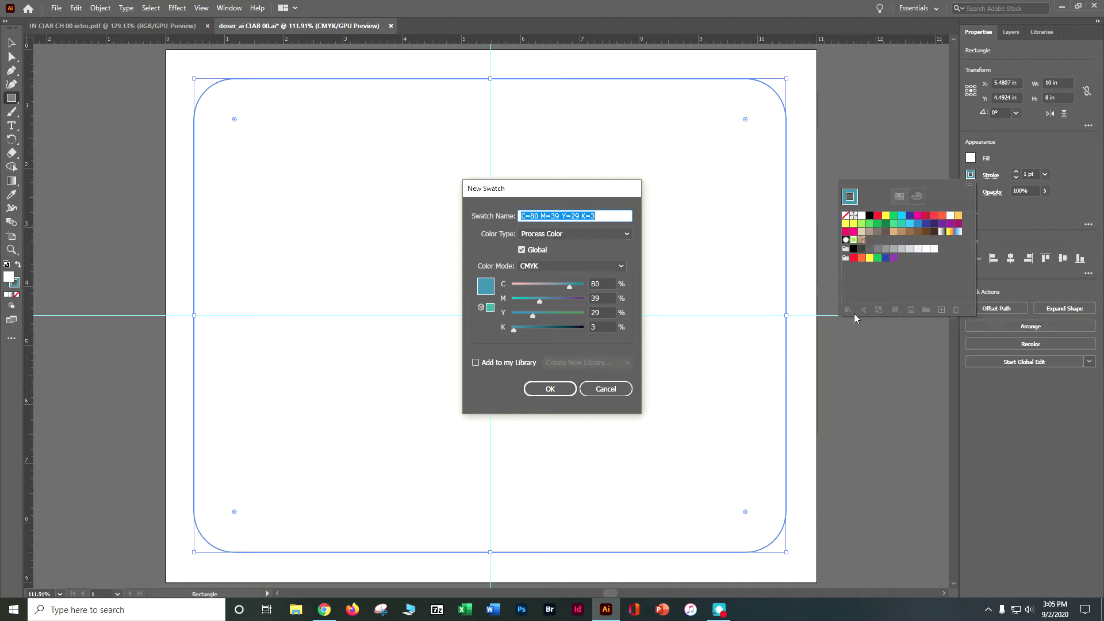
pyautogui.click(567, 394)
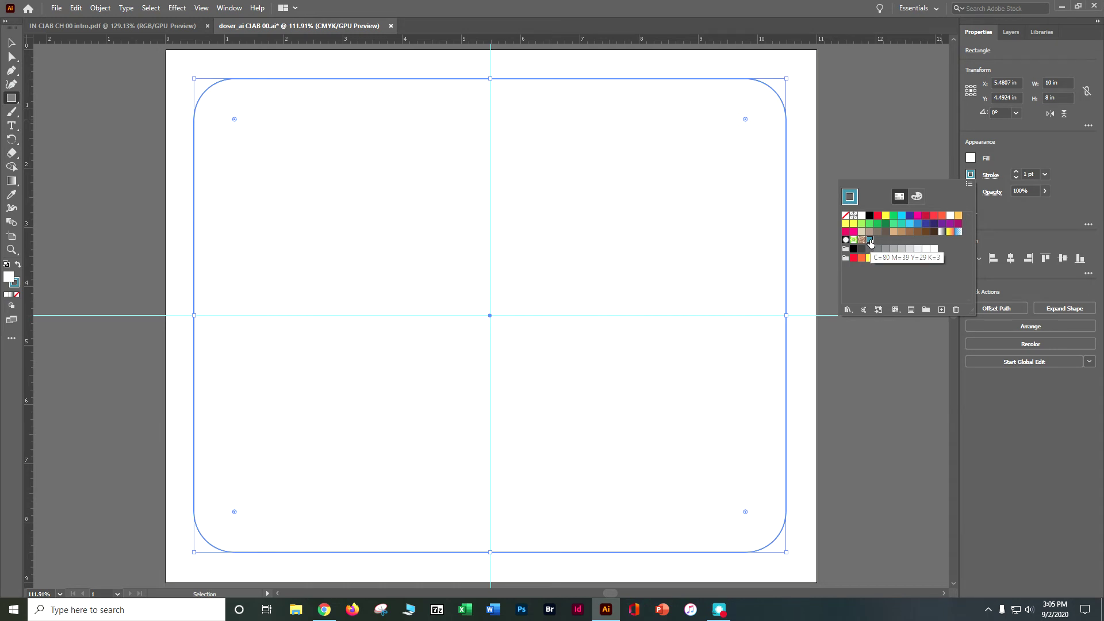
# - Set the rectangle's stroke weight to 3 pt and make it a dashed line with 3 pt dashes
pyautogui.click(995, 179)
pyautogui.click(995, 178)
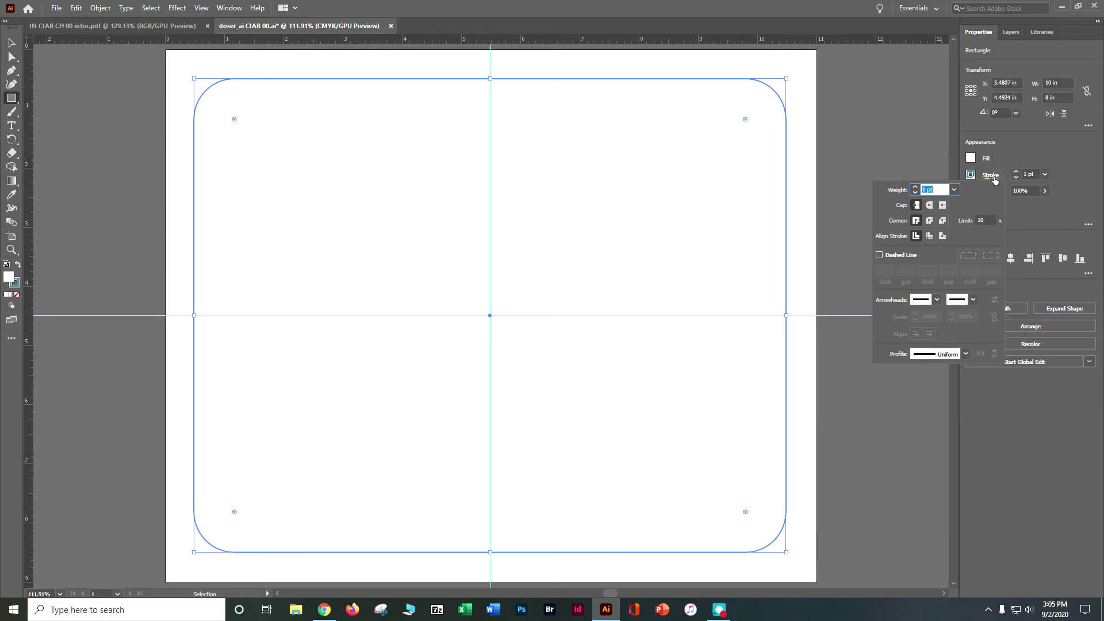
pyautogui.write('3')
pyautogui.click(879, 255)
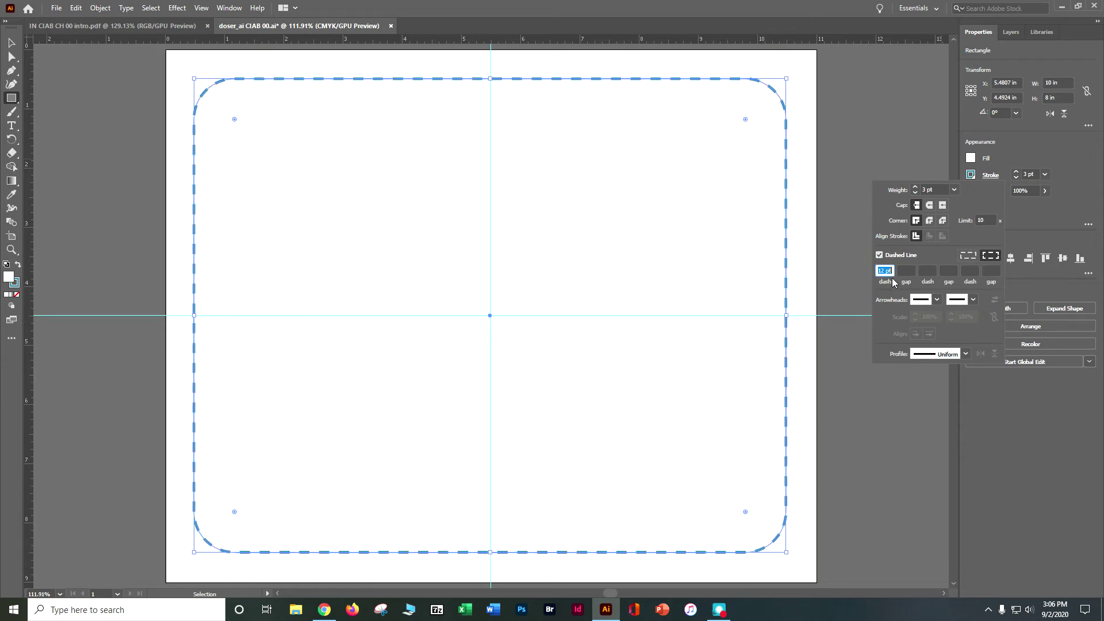
pyautogui.write('3')
pyautogui.press('Tab')
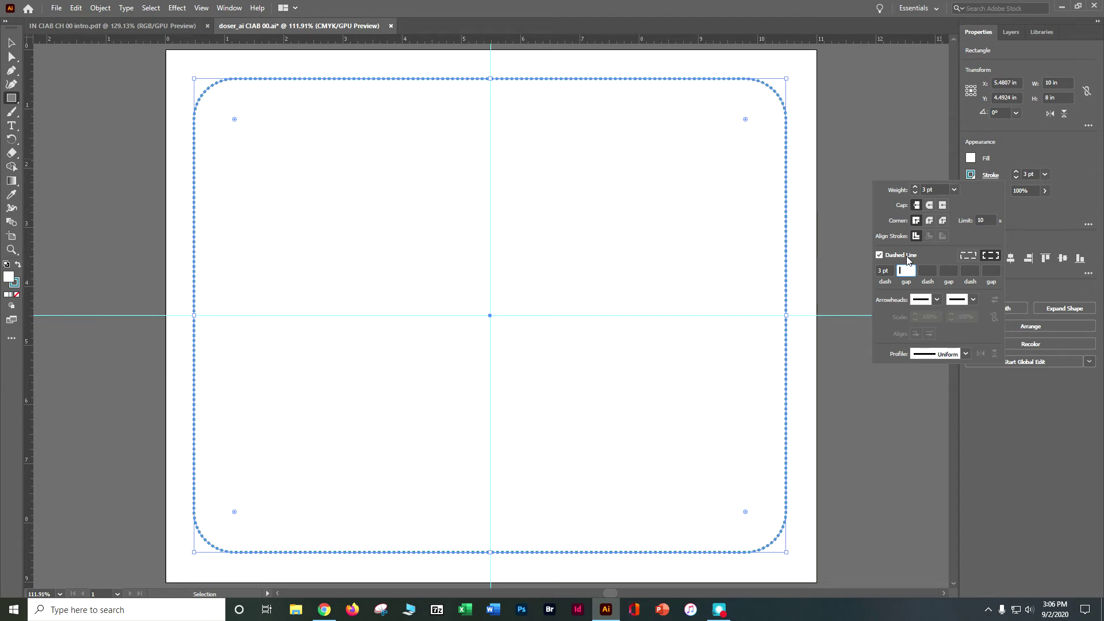
pyautogui.press('Escape')
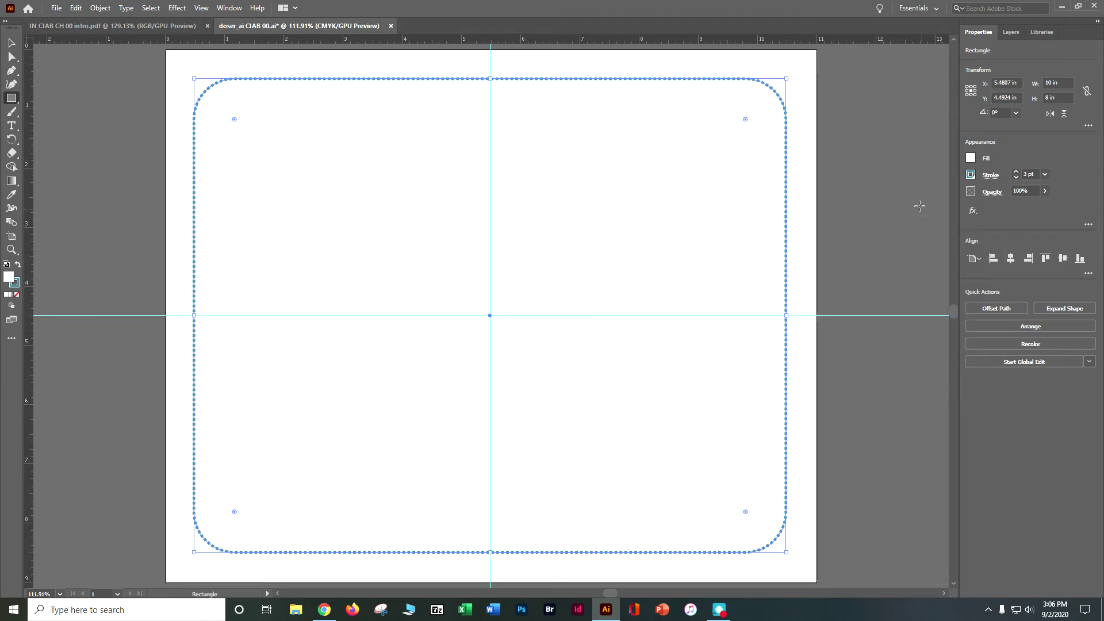
# - Rename Layer 1 as Background
pyautogui.click(1010, 32)
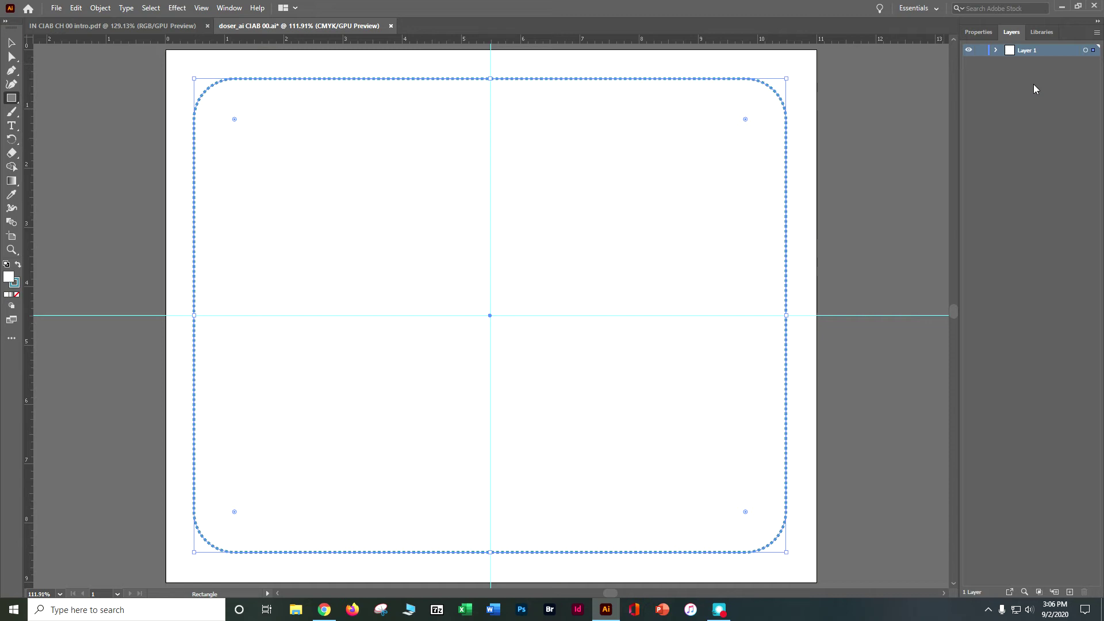
pyautogui.doubleClick(1026, 51)
pyautogui.write('Background')
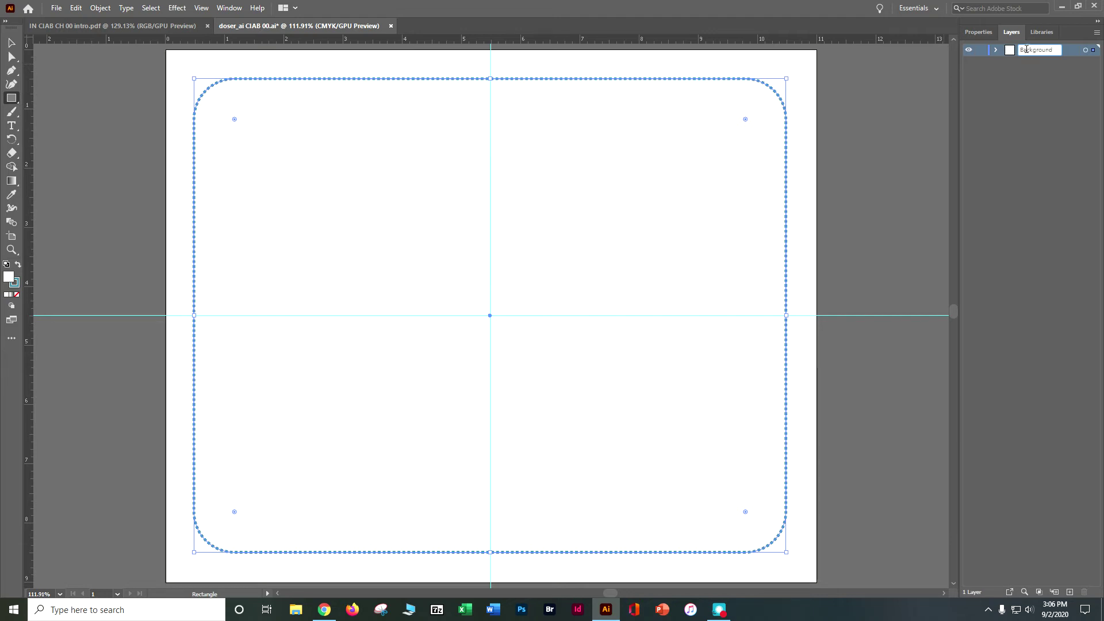
pyautogui.press('Return')
# - Expand the Background layer and check its contents by hiding and reshowing a guide and the rectangle
pyautogui.click(995, 50)
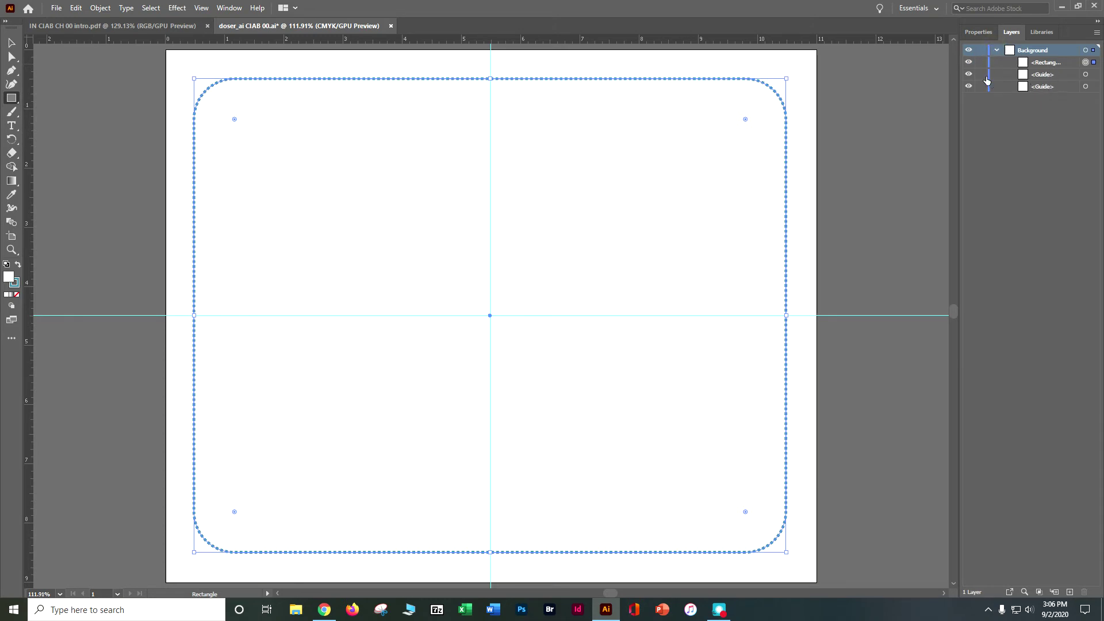
pyautogui.click(968, 74)
pyautogui.click(969, 74)
pyautogui.click(968, 62)
pyautogui.click(968, 62)
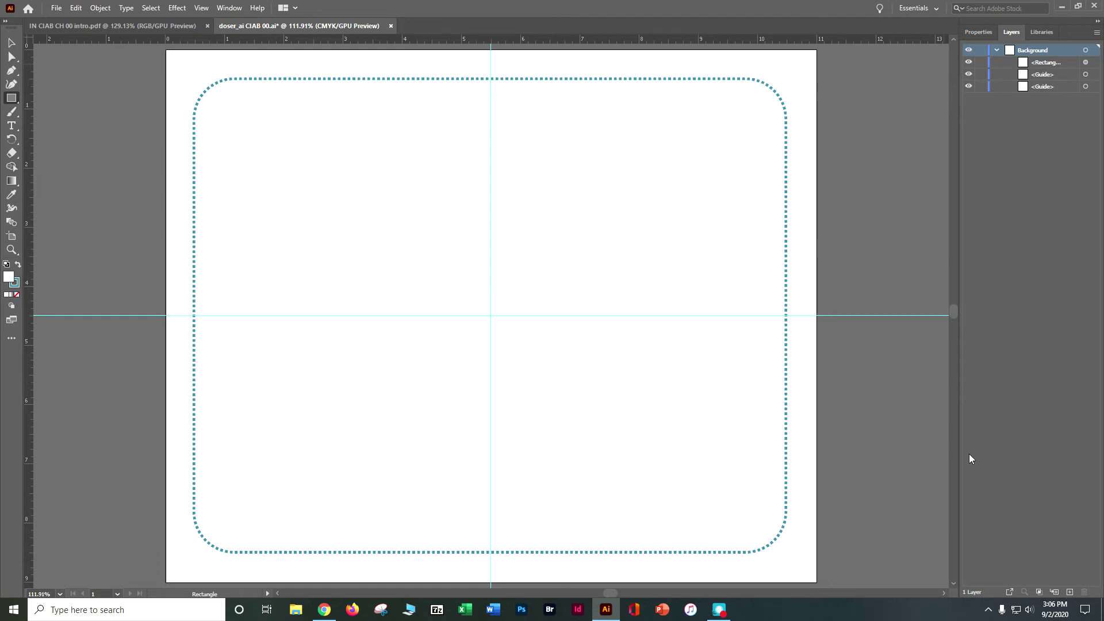
# - Create a new layer above Background and name it Content
pyautogui.click(1069, 592)
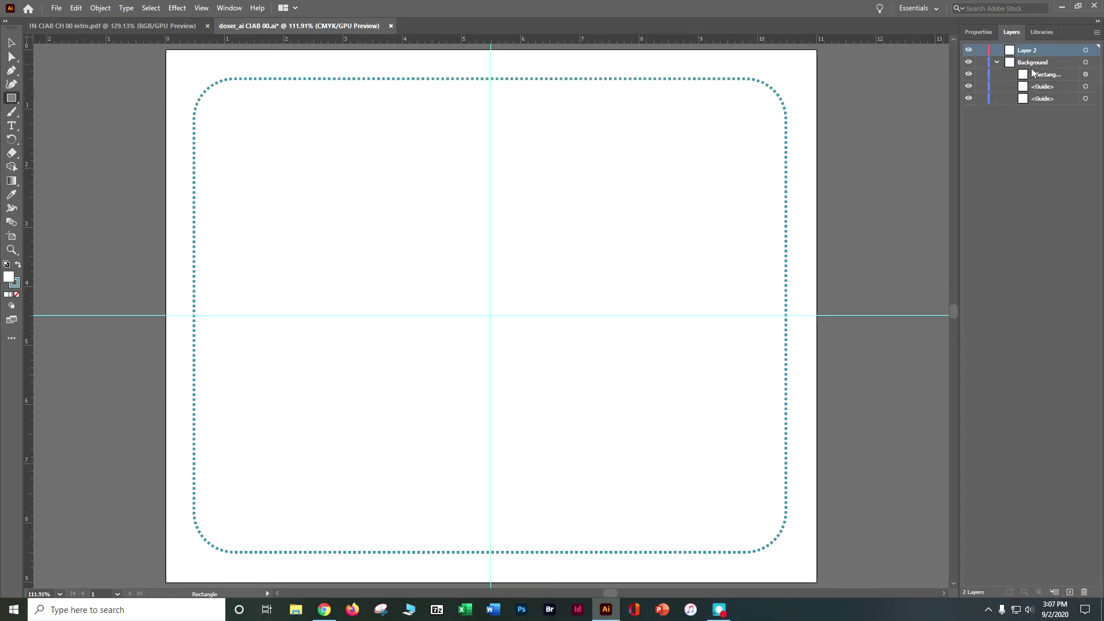
pyautogui.doubleClick(1029, 50)
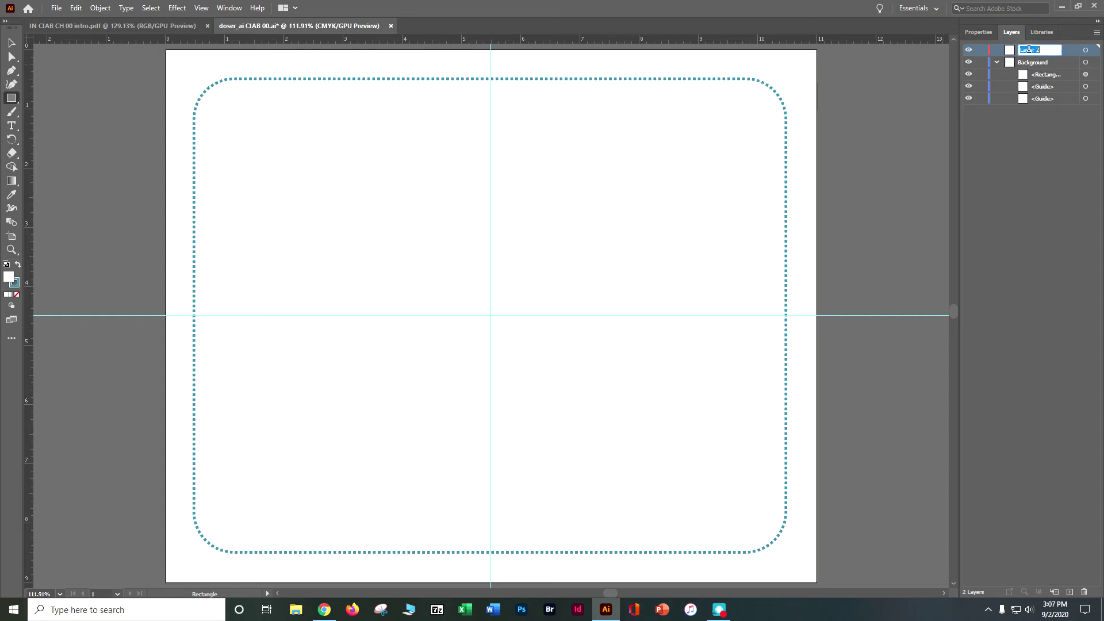
pyautogui.write('Content')
pyautogui.click(1017, 131)
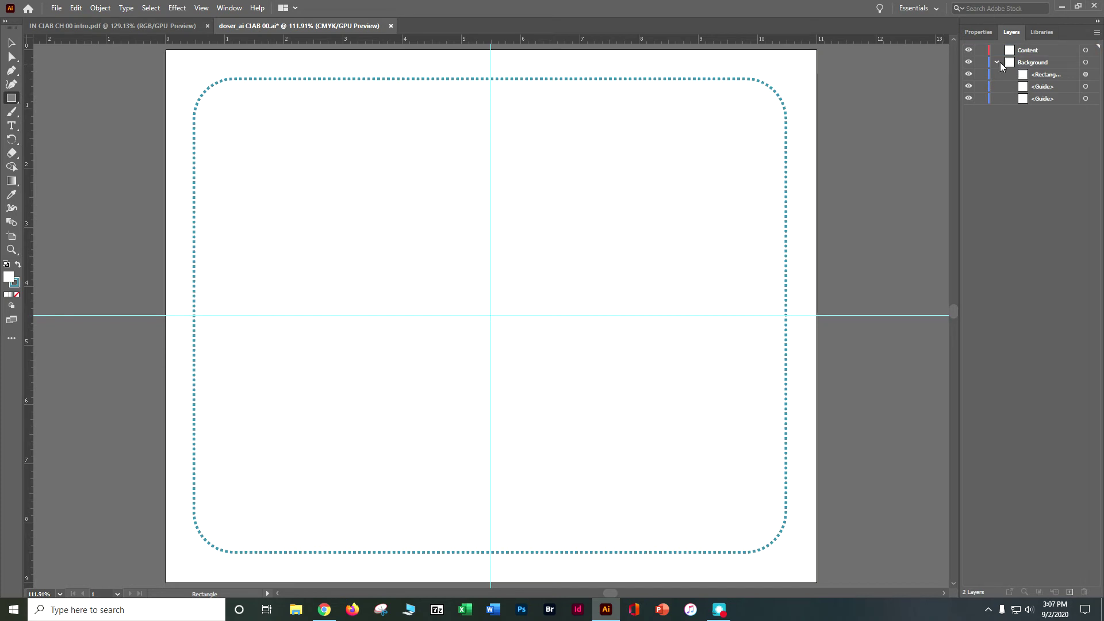
# - Hide the Background layer with its rectangle and guides, and make Content the active layer
pyautogui.click(969, 62)
pyautogui.click(968, 62)
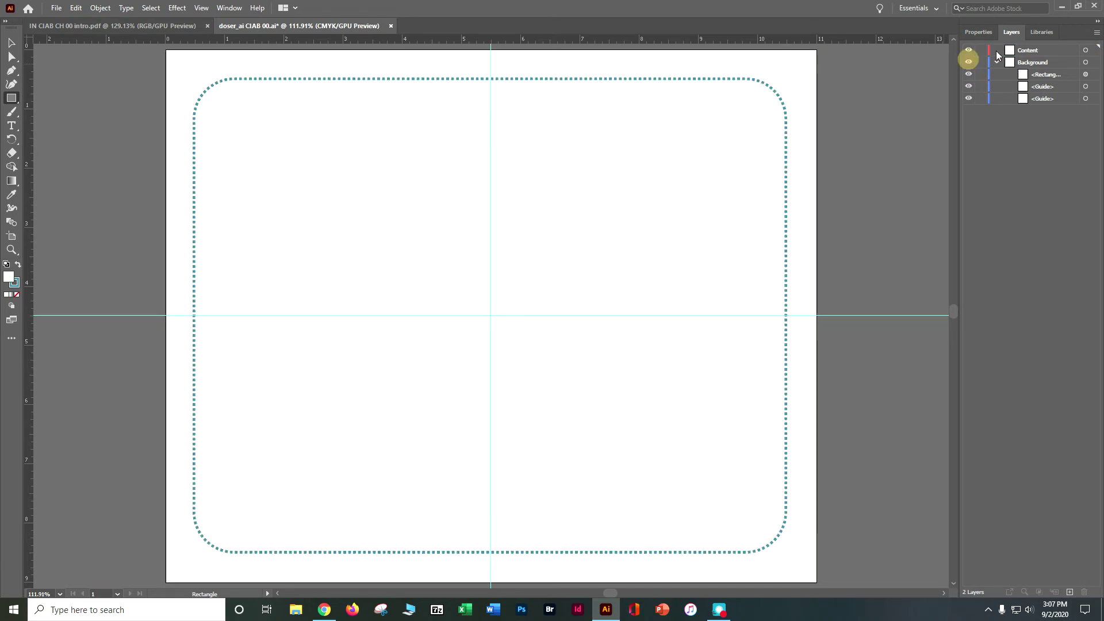
pyautogui.click(969, 63)
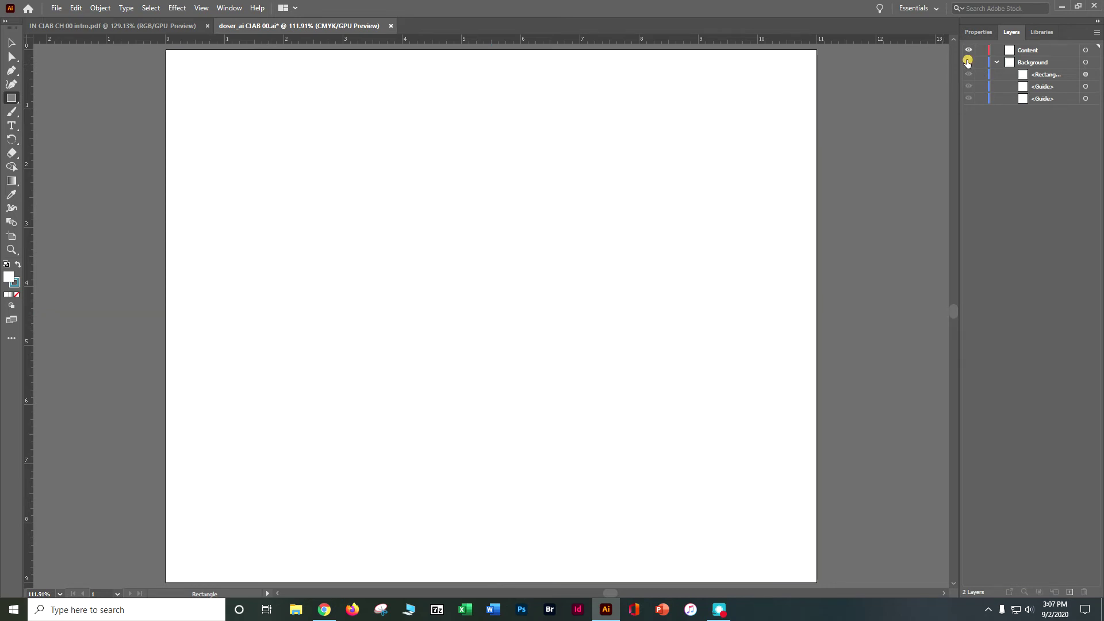
pyautogui.click(1025, 52)
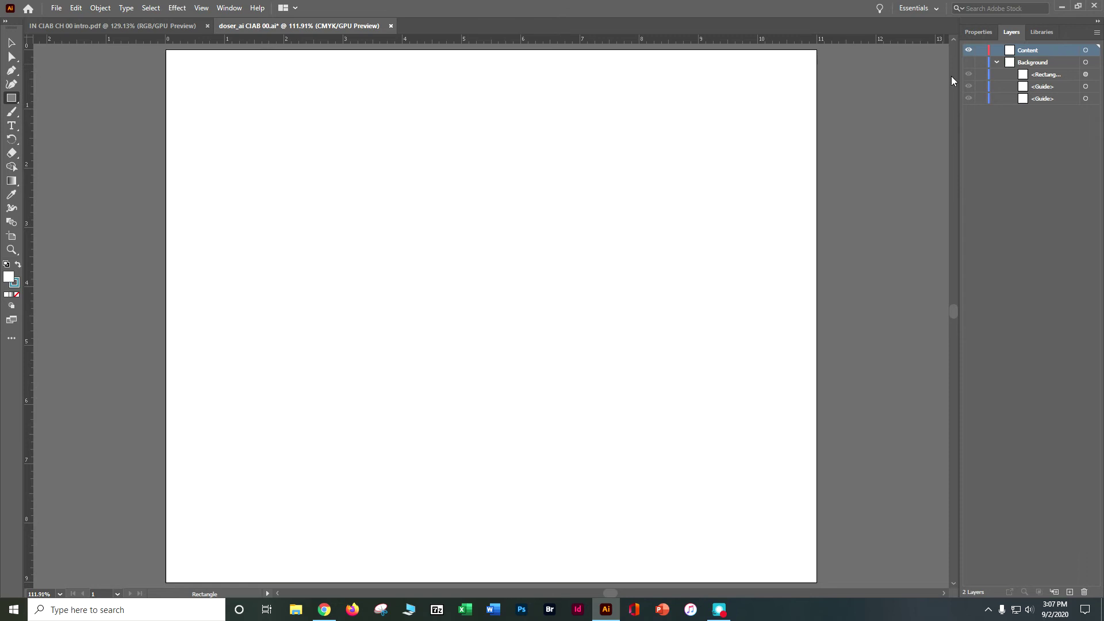
# - Add point text reading "Boutique" in the lower-left area of the artboard on the Content layer
pyautogui.click(15, 126)
pyautogui.click(271, 498)
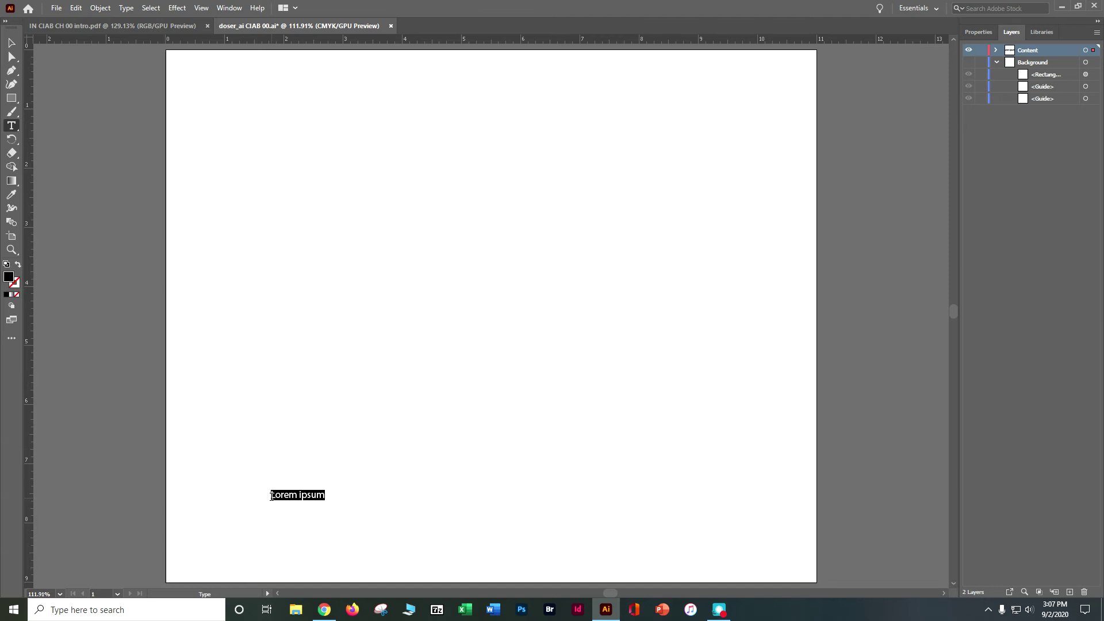
pyautogui.write('Boutique')
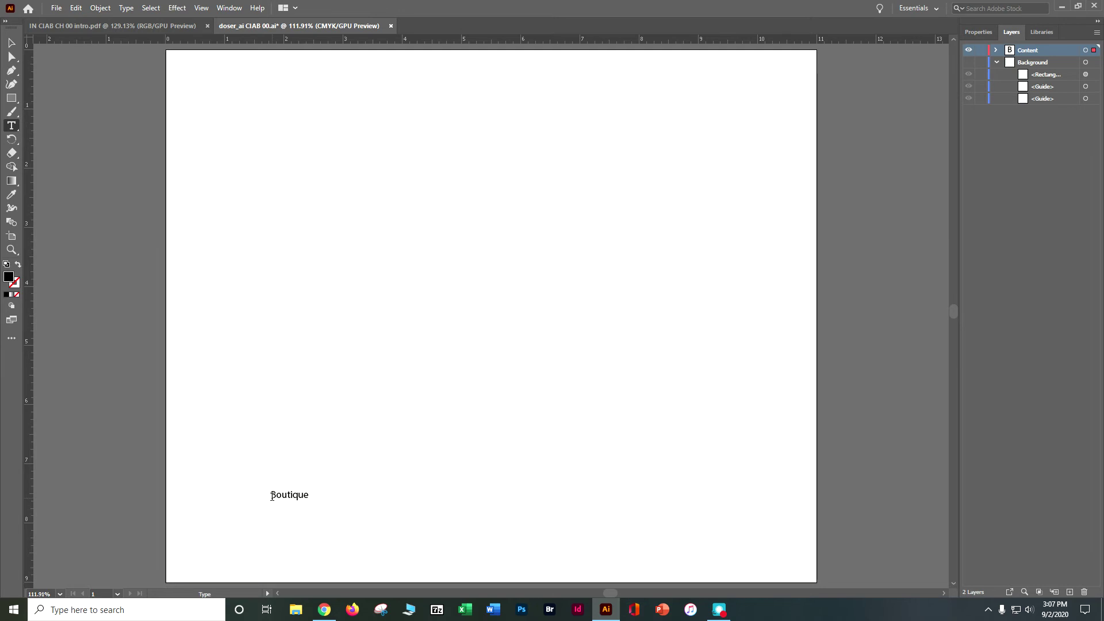
# - Select the whole word "Boutique" and fill it with the saved C=80 M=39 Y=29 K=3 swatch
pyautogui.click(150, 8)
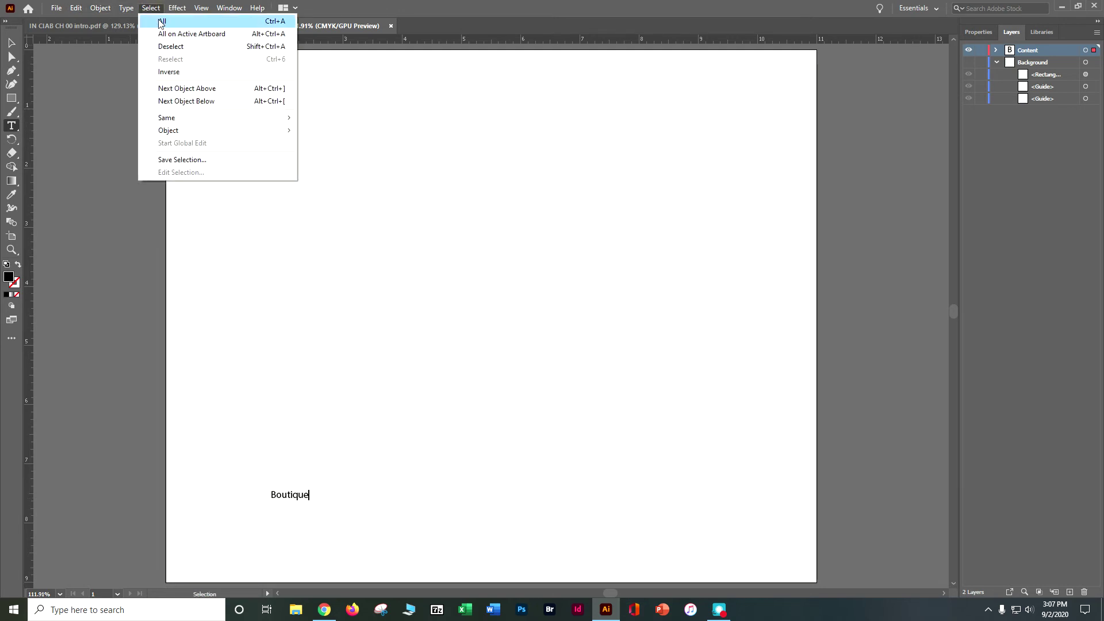
pyautogui.click(162, 23)
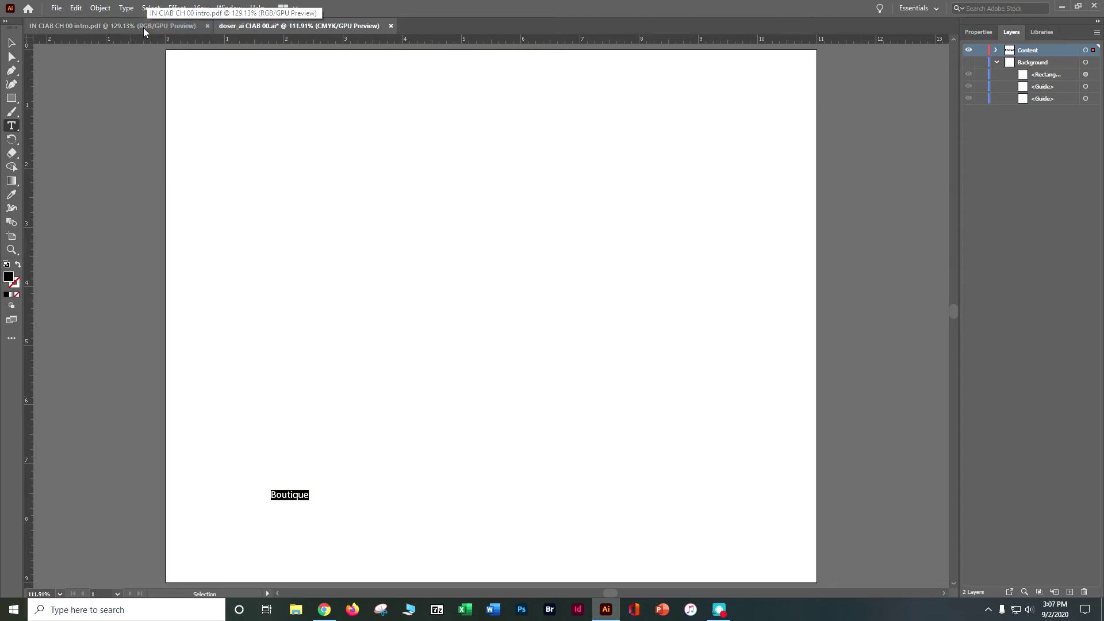
pyautogui.click(977, 32)
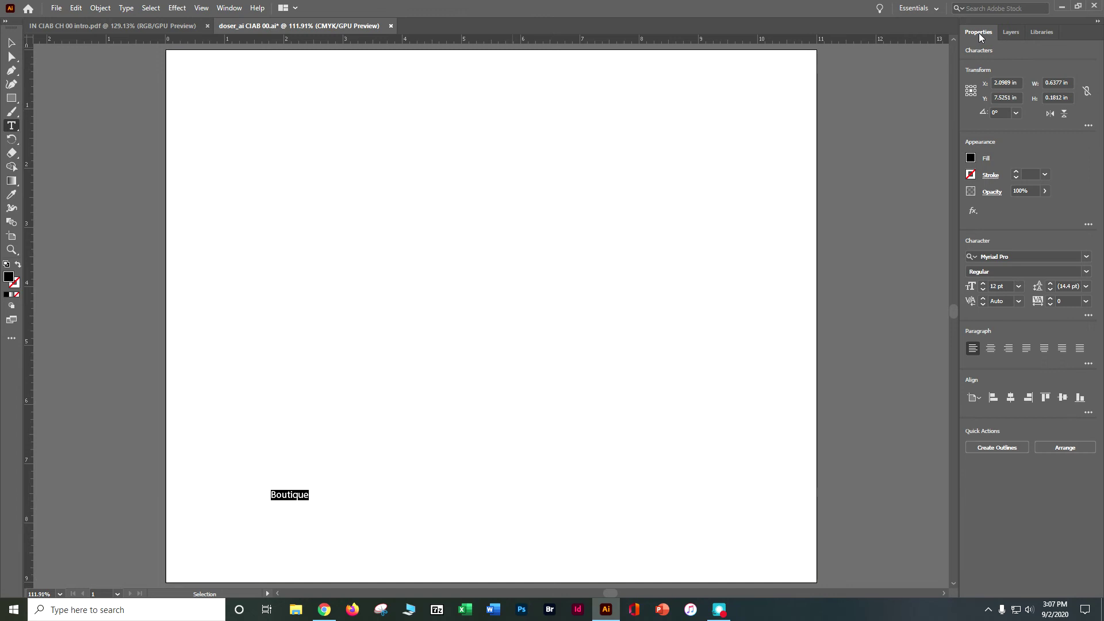
pyautogui.click(971, 159)
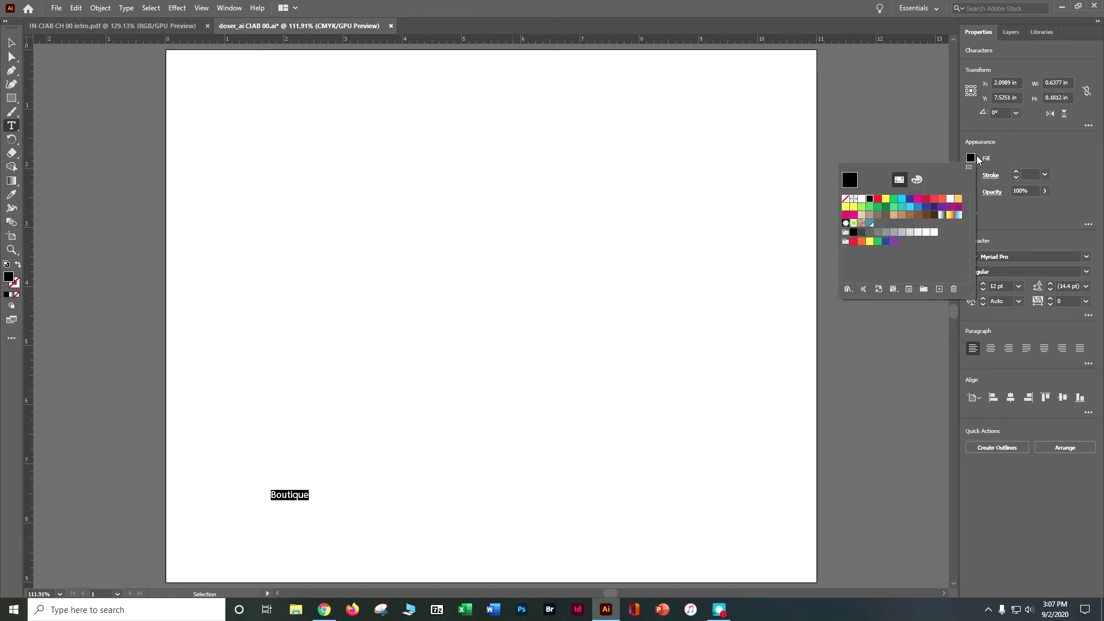
pyautogui.click(869, 223)
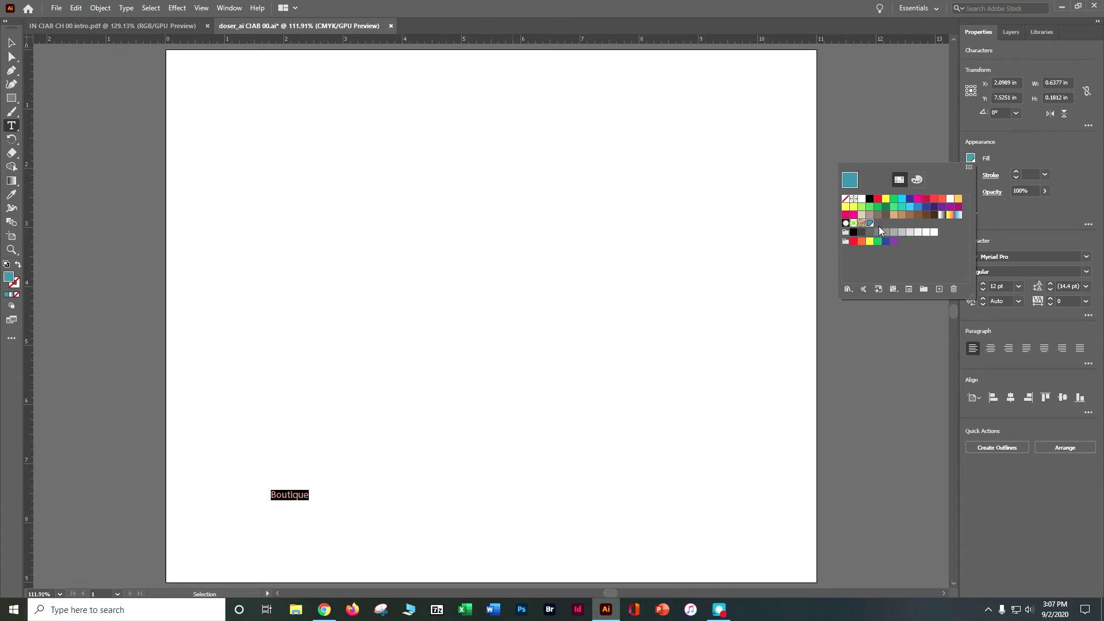
pyautogui.click(1016, 142)
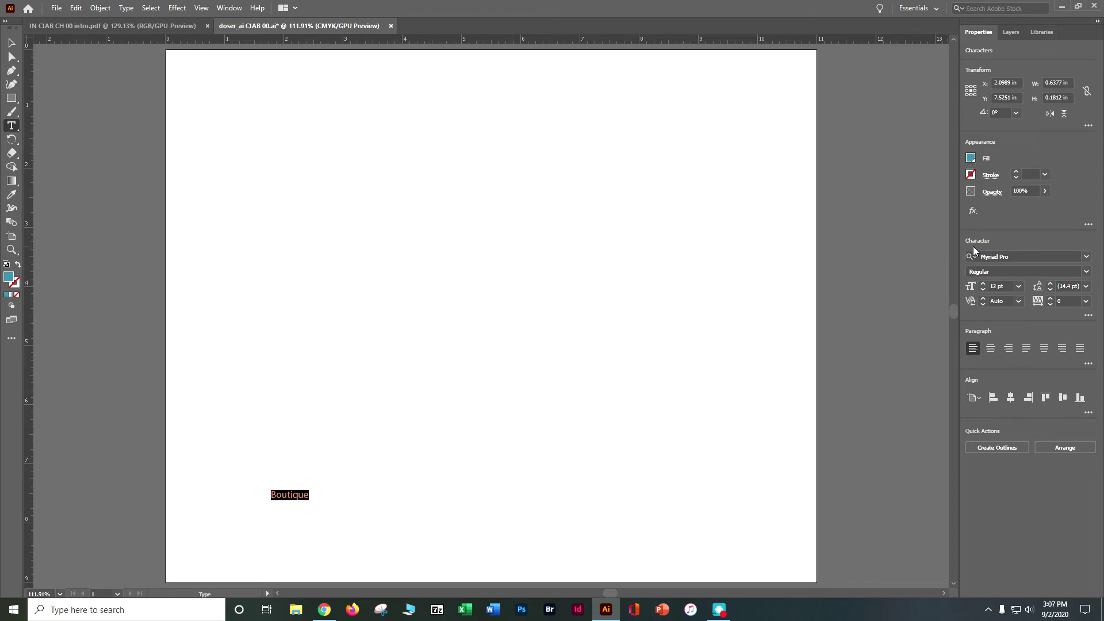
# - Set the font size of the "Boutique" text to 52 pt
pyautogui.click(1000, 285)
pyautogui.write('52')
pyautogui.press('Return')
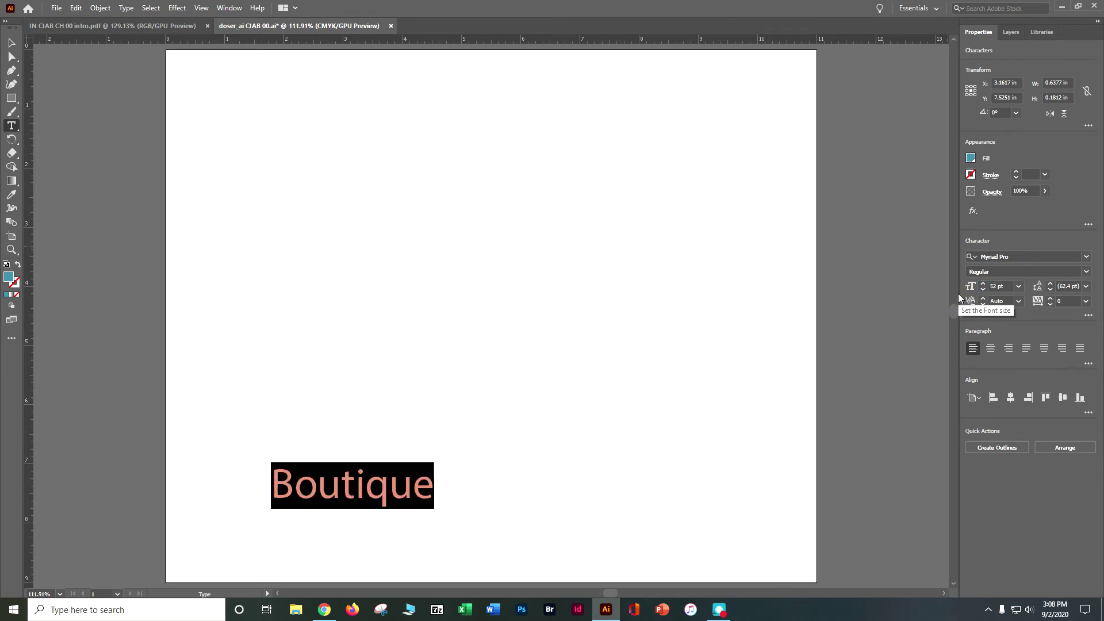
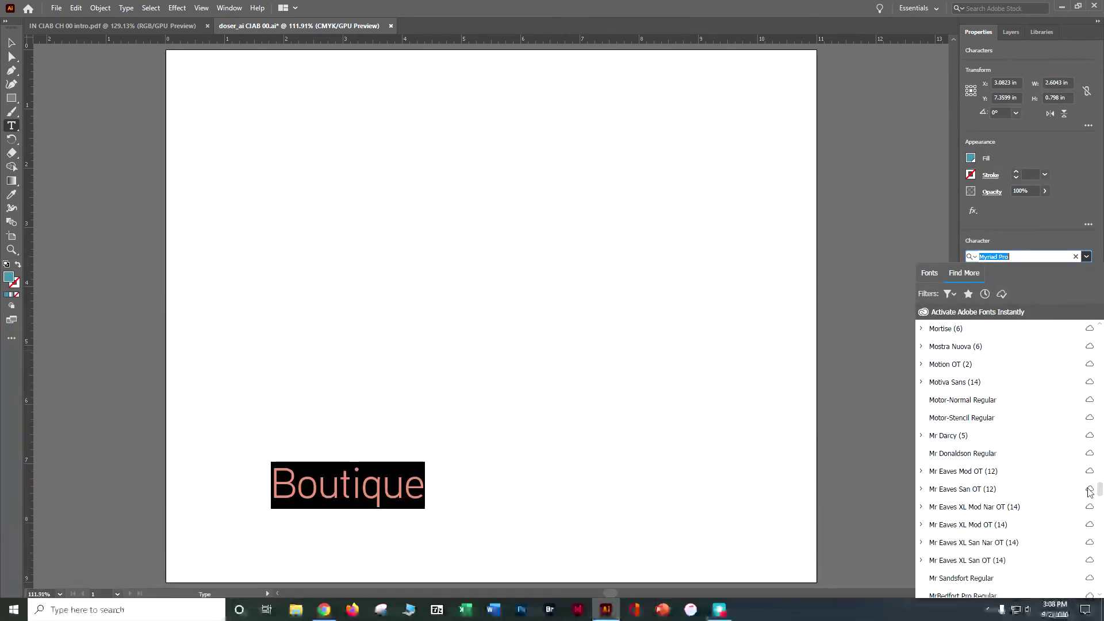
# - Find the Montserrat family among the available Adobe Fonts and activate its Light style
pyautogui.scroll(-4, 1000, 399)
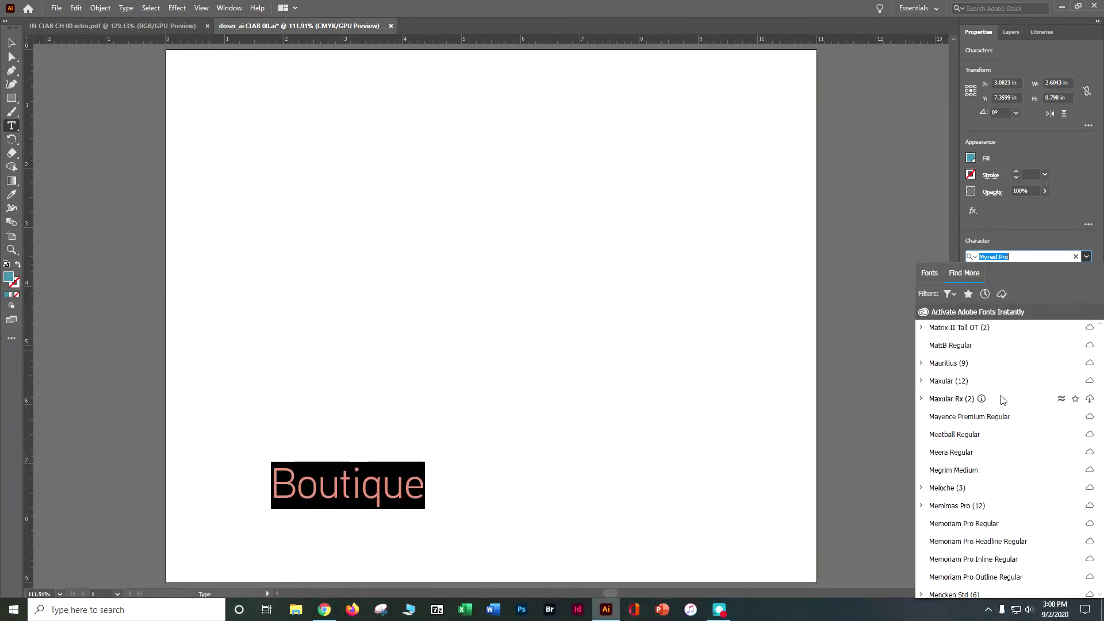
pyautogui.scroll(-1, 1001, 400)
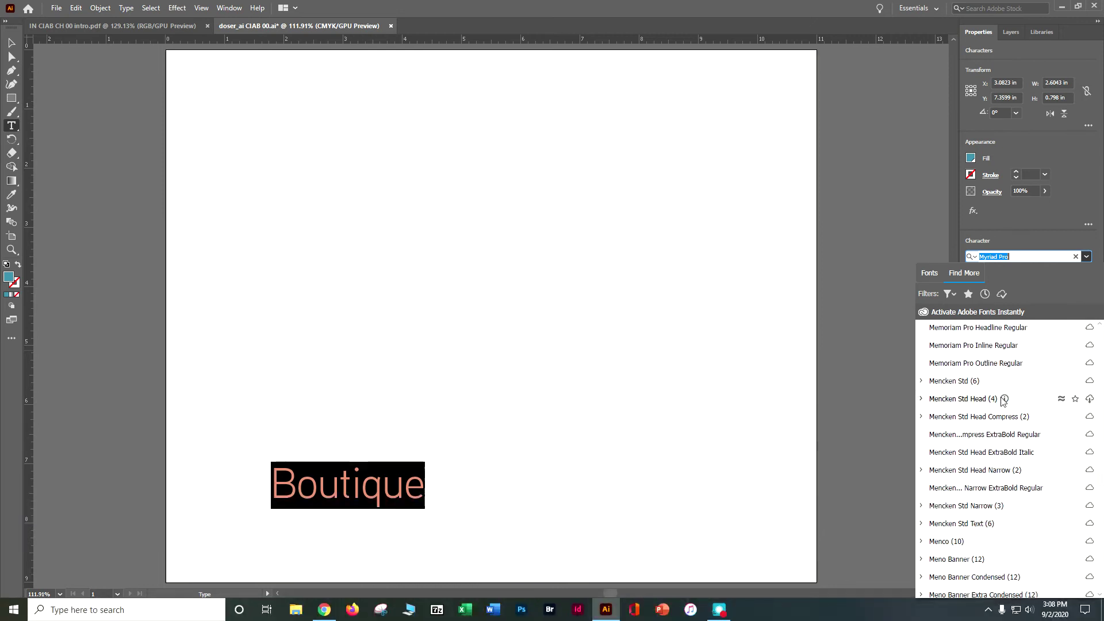
pyautogui.scroll(-12, 1000, 398)
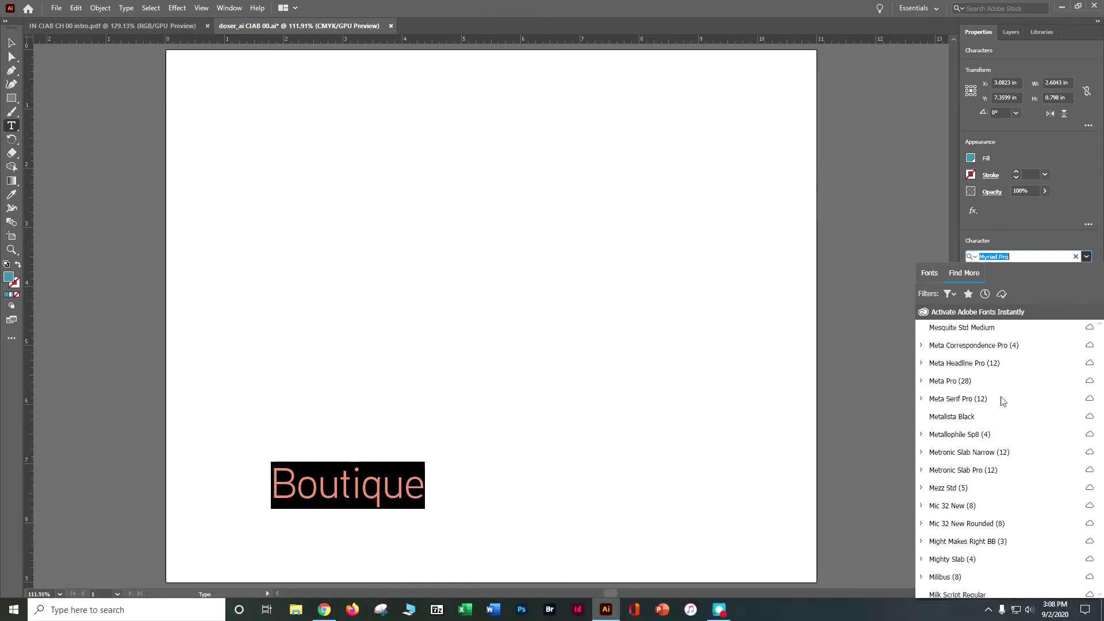
pyautogui.scroll(-6, 1000, 400)
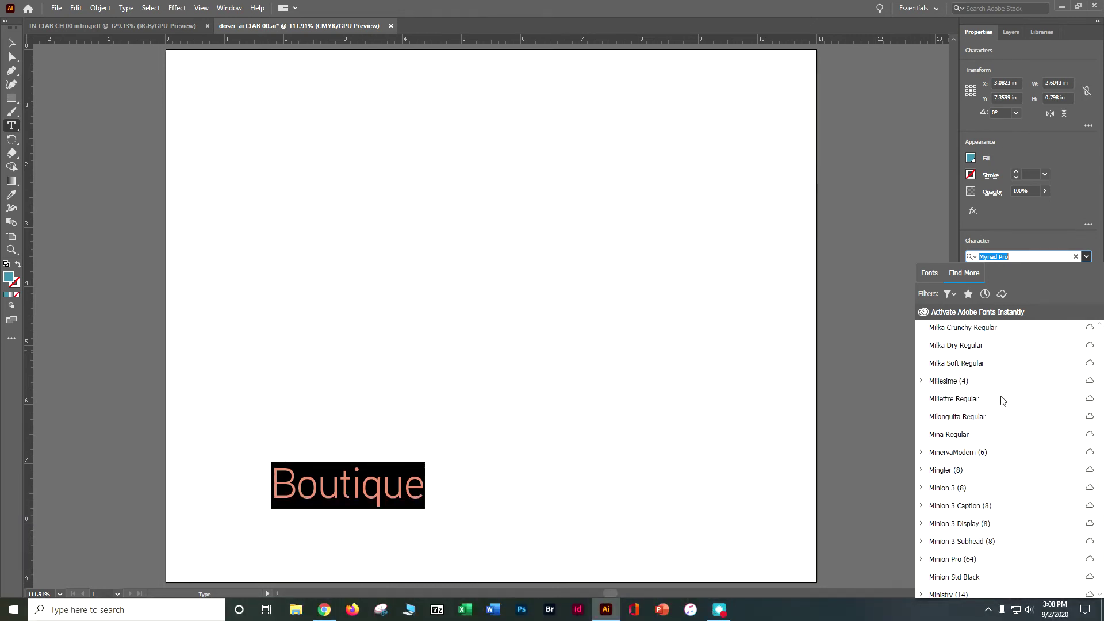
pyautogui.scroll(-3, 1000, 400)
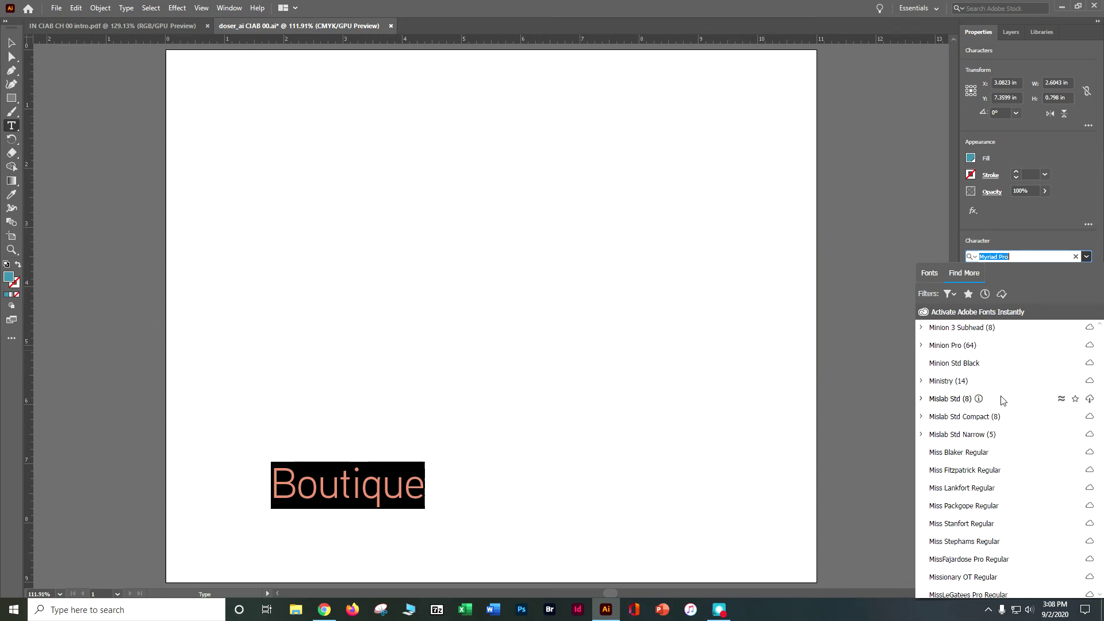
pyautogui.scroll(-5, 1001, 400)
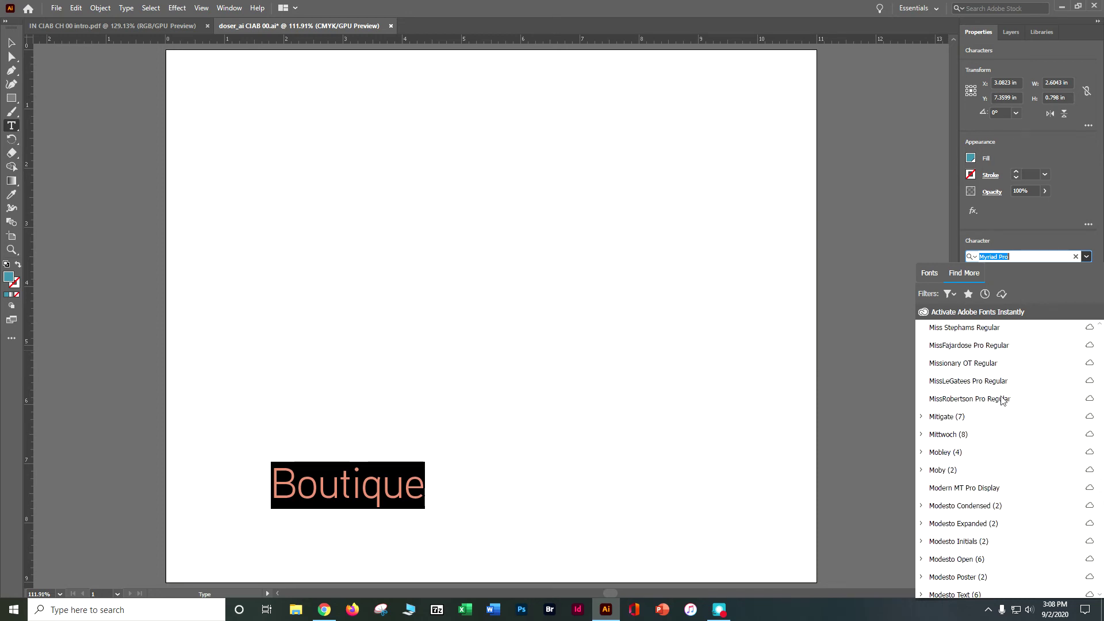
pyautogui.scroll(-1, 1001, 400)
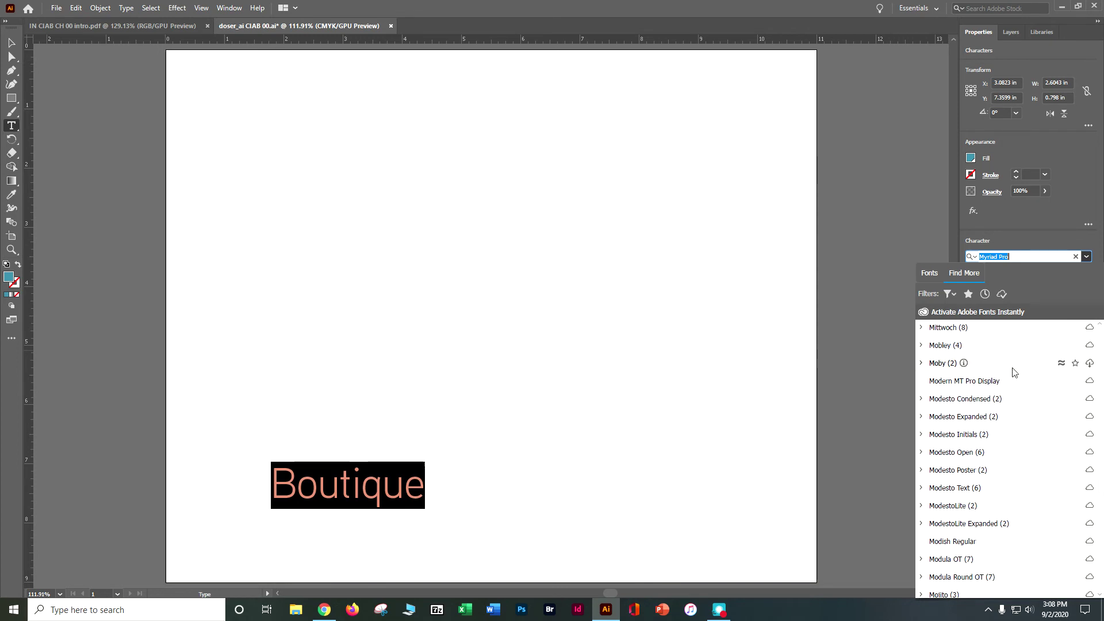
pyautogui.scroll(-1, 977, 402)
pyautogui.scroll(-2, 976, 405)
pyautogui.scroll(-2, 976, 404)
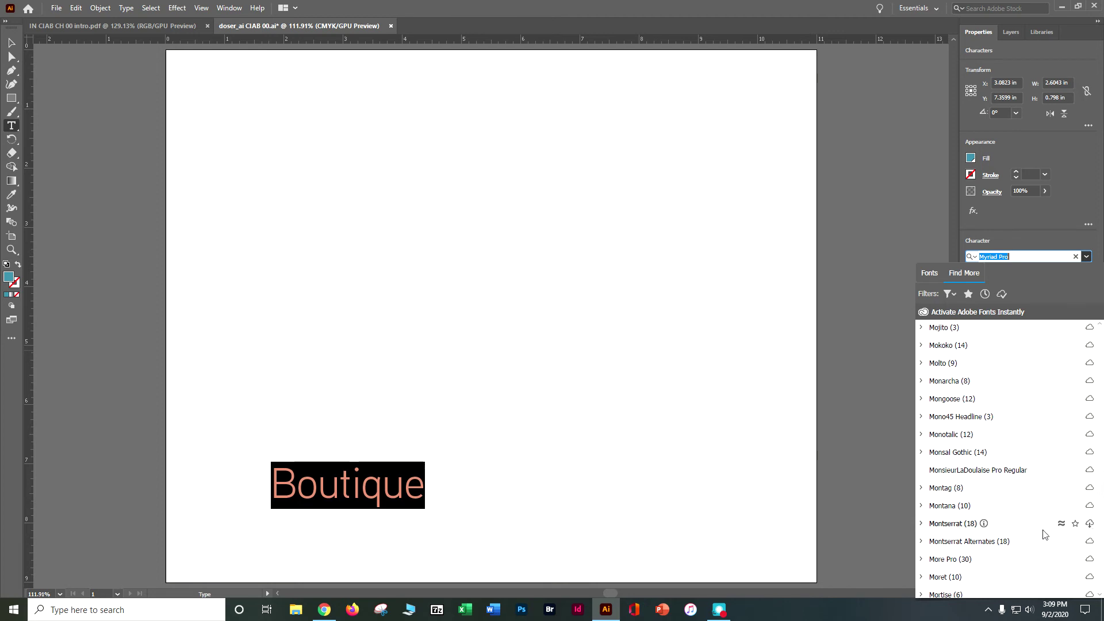
pyautogui.click(921, 524)
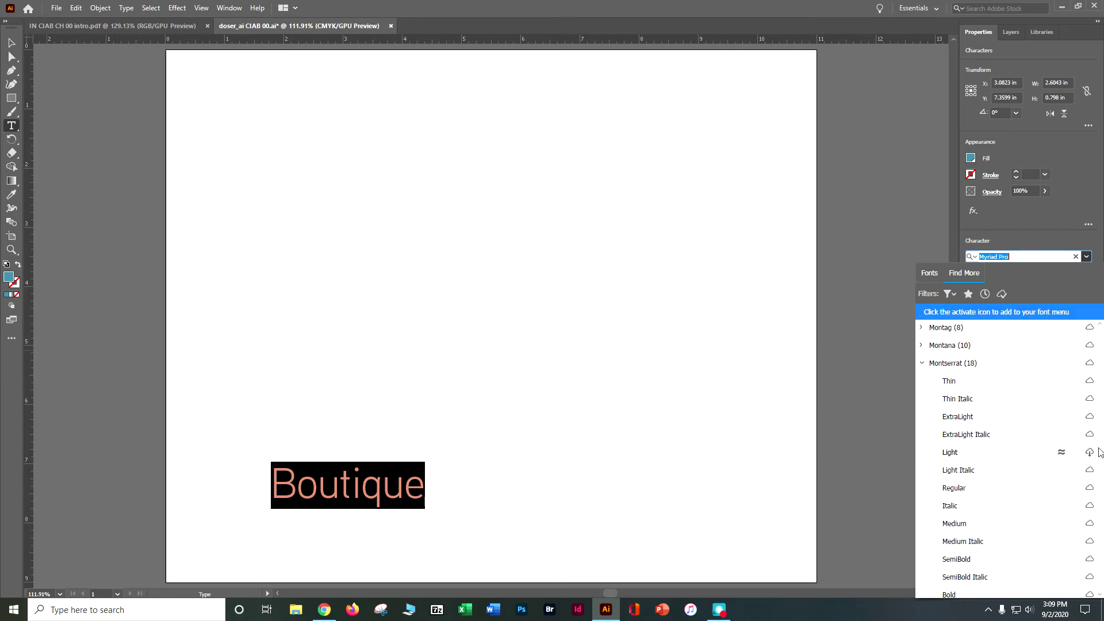
pyautogui.click(1090, 453)
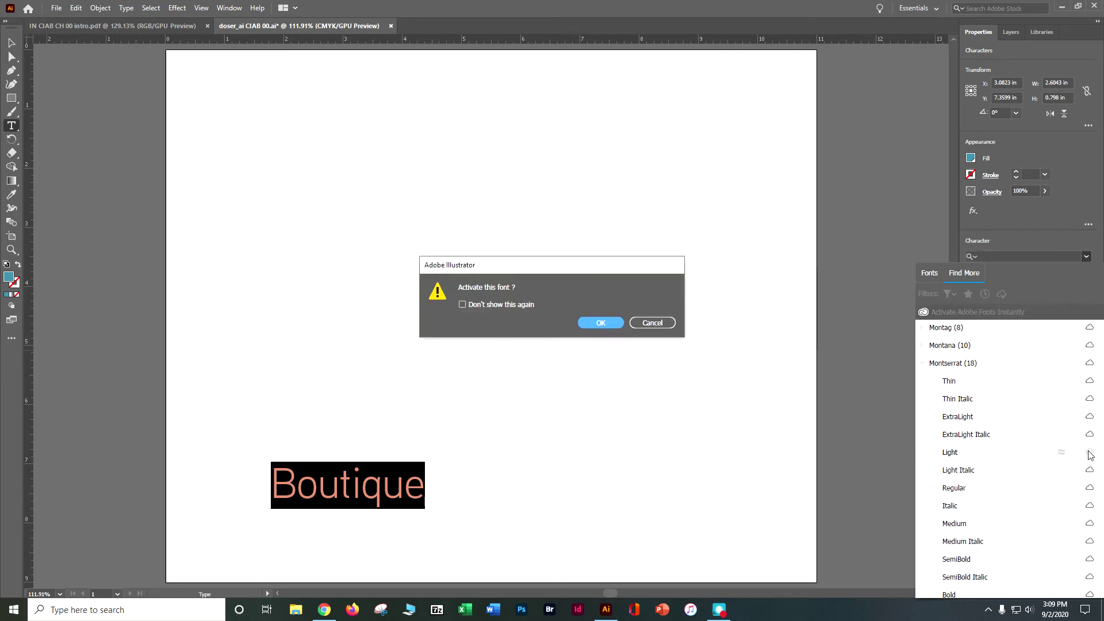
pyautogui.click(600, 322)
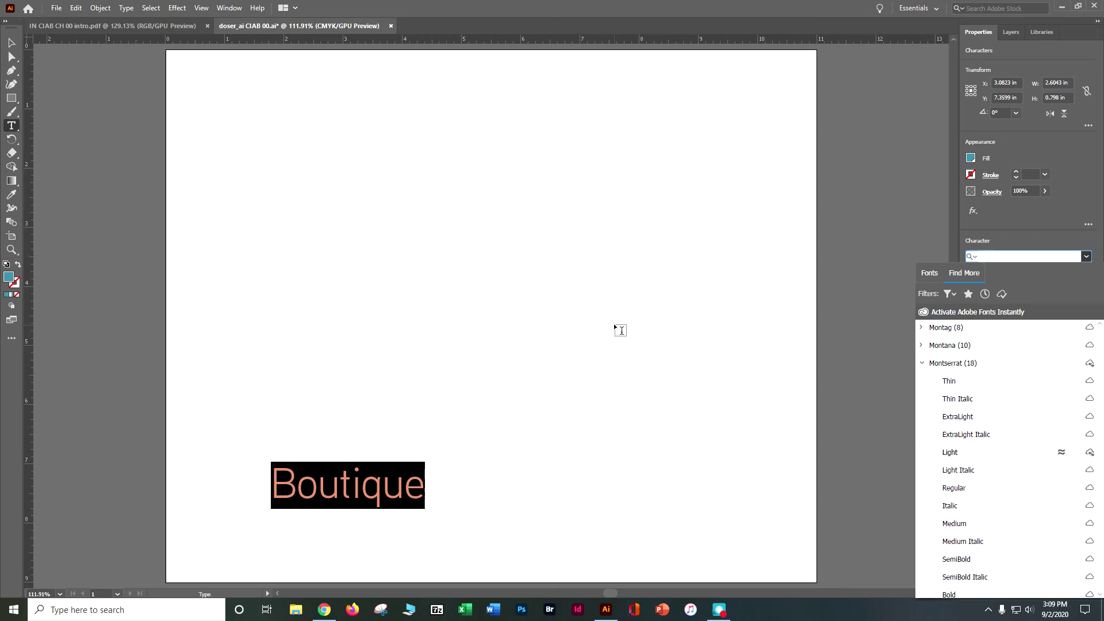
# - Apply the Montserrat font in the Light style to the selected "Boutique" text
pyautogui.click(931, 277)
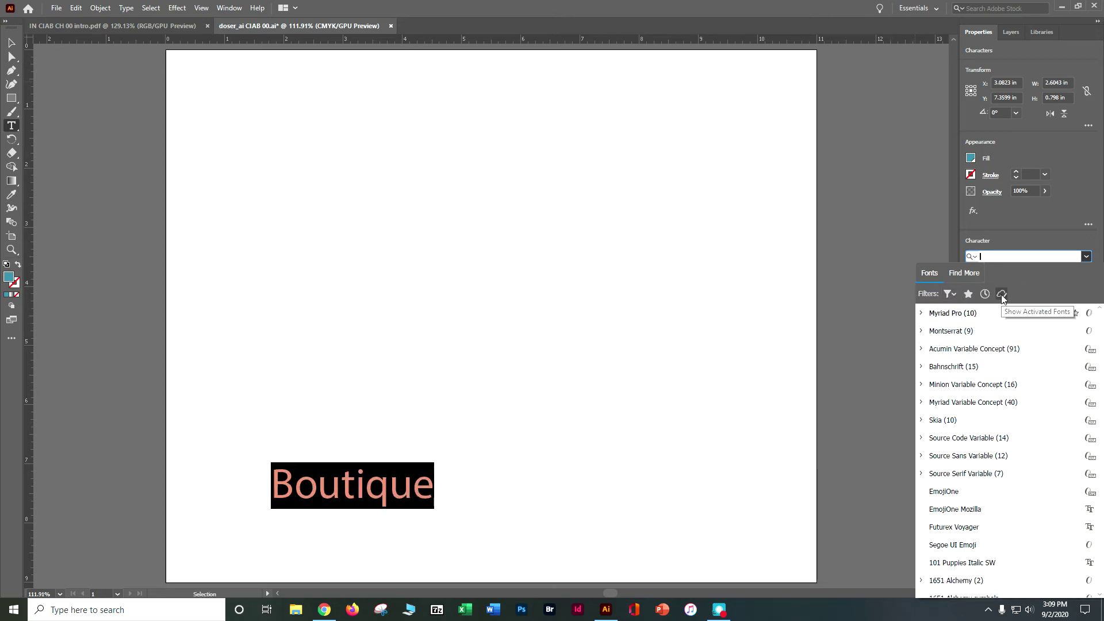
pyautogui.click(1002, 293)
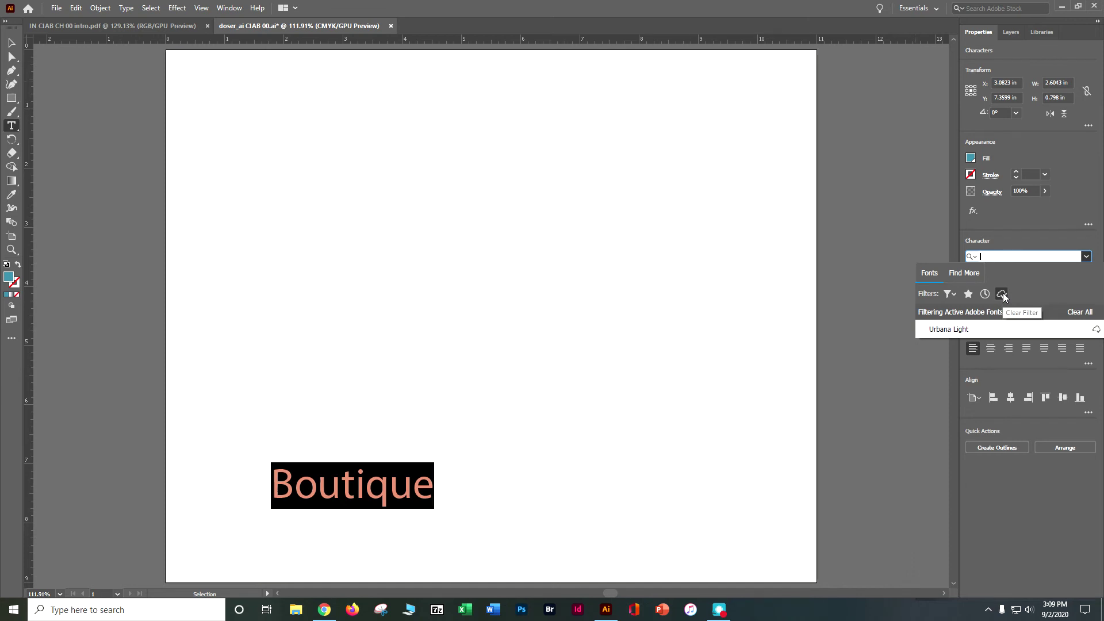
pyautogui.click(1000, 294)
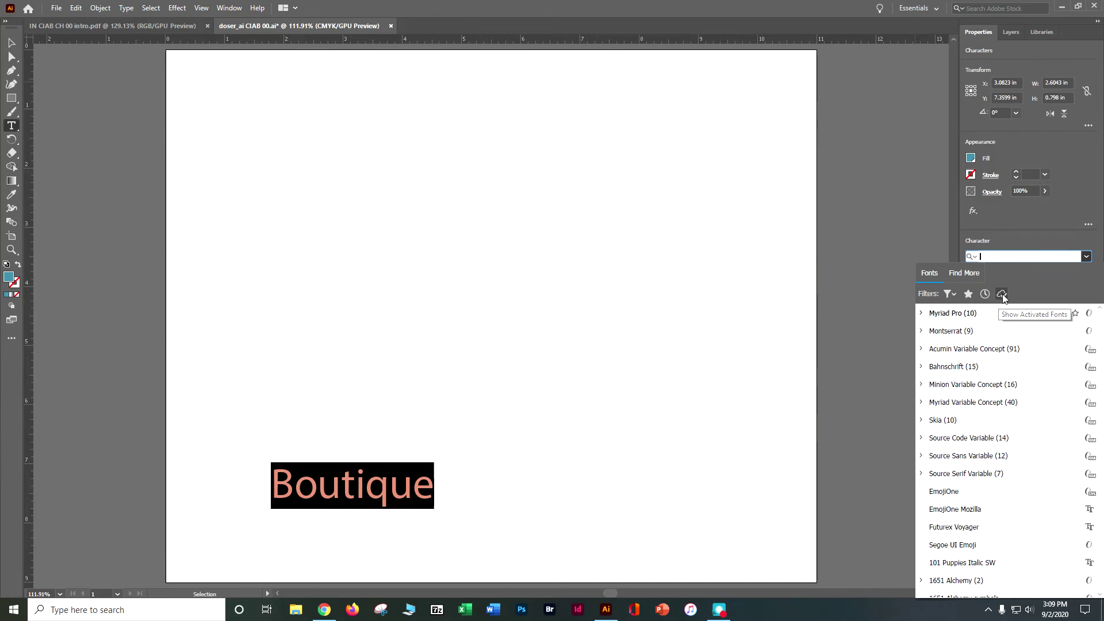
pyautogui.click(921, 332)
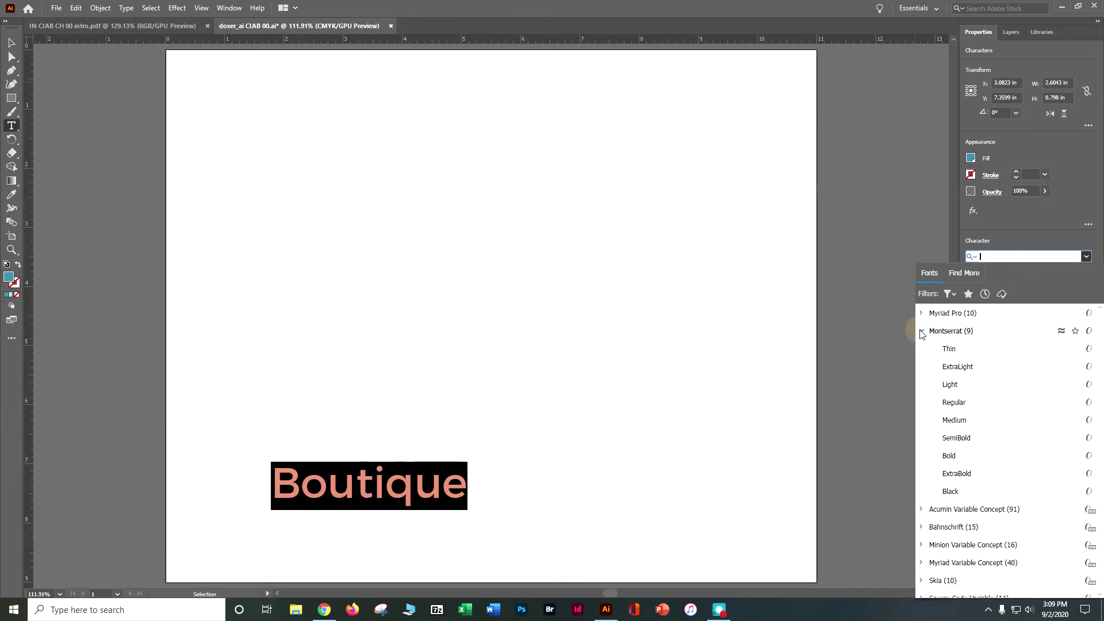
pyautogui.click(948, 385)
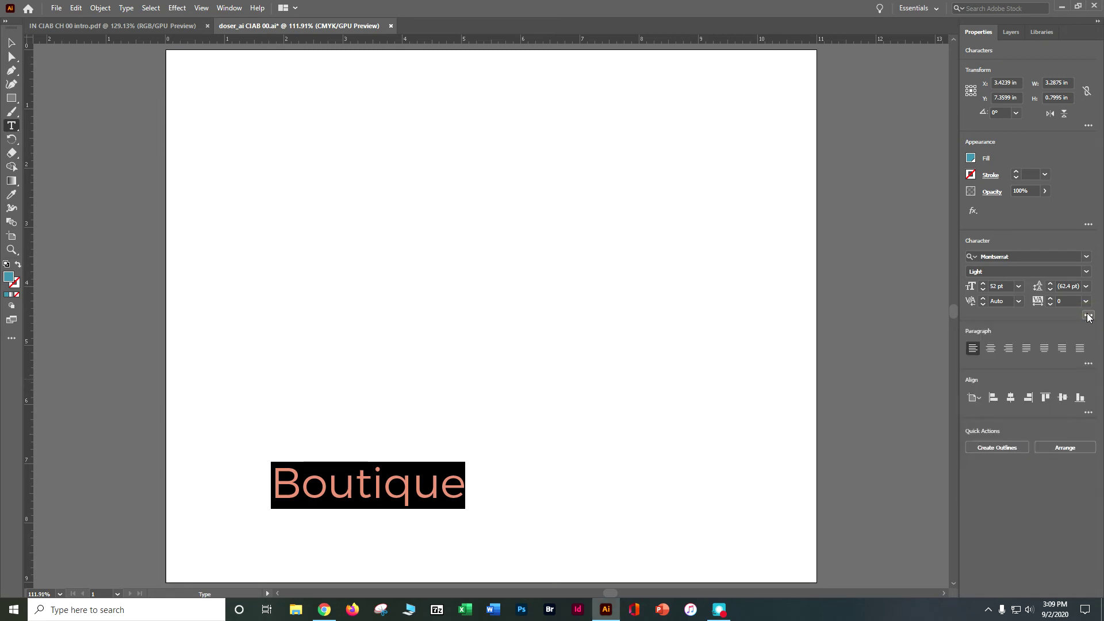
# - Set the tracking of the selected "Boutique" text to 300
pyautogui.click(1088, 316)
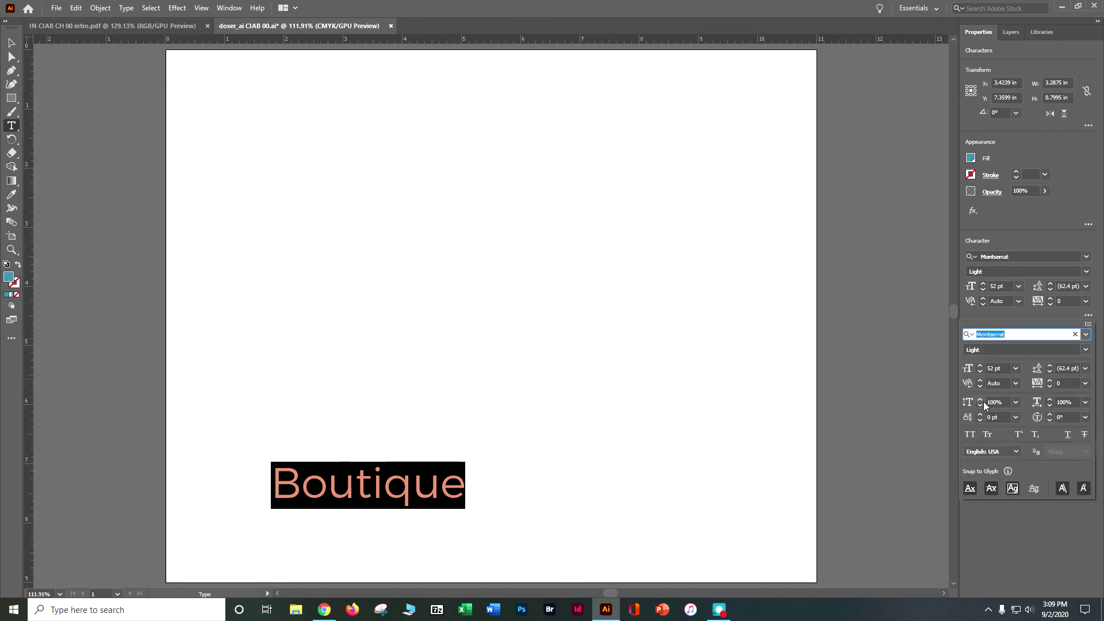
pyautogui.click(1038, 383)
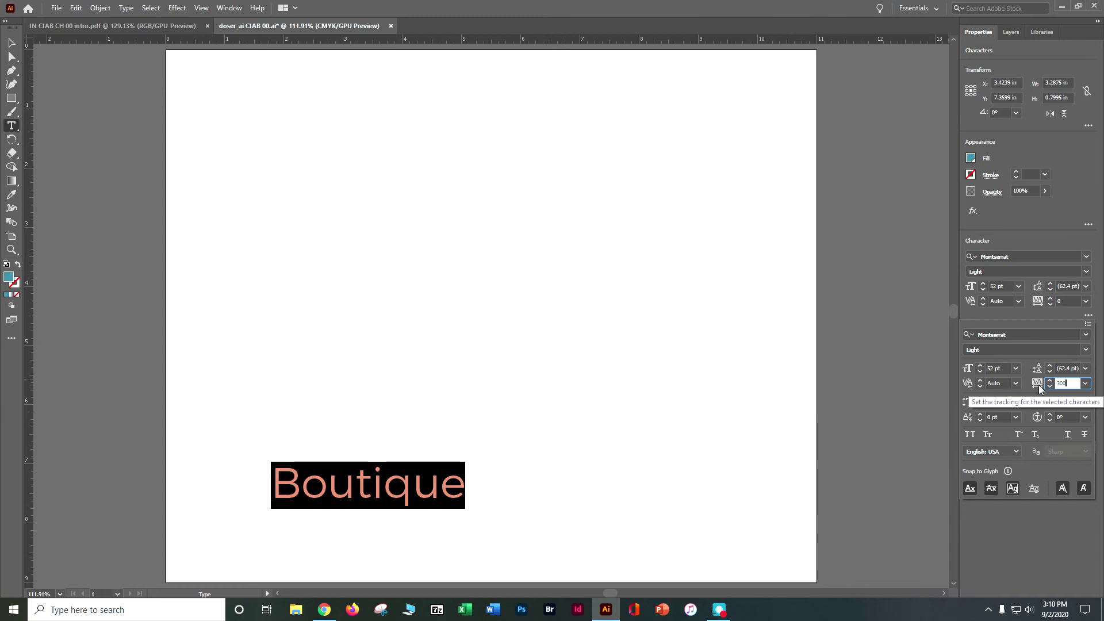
pyautogui.press('Return')
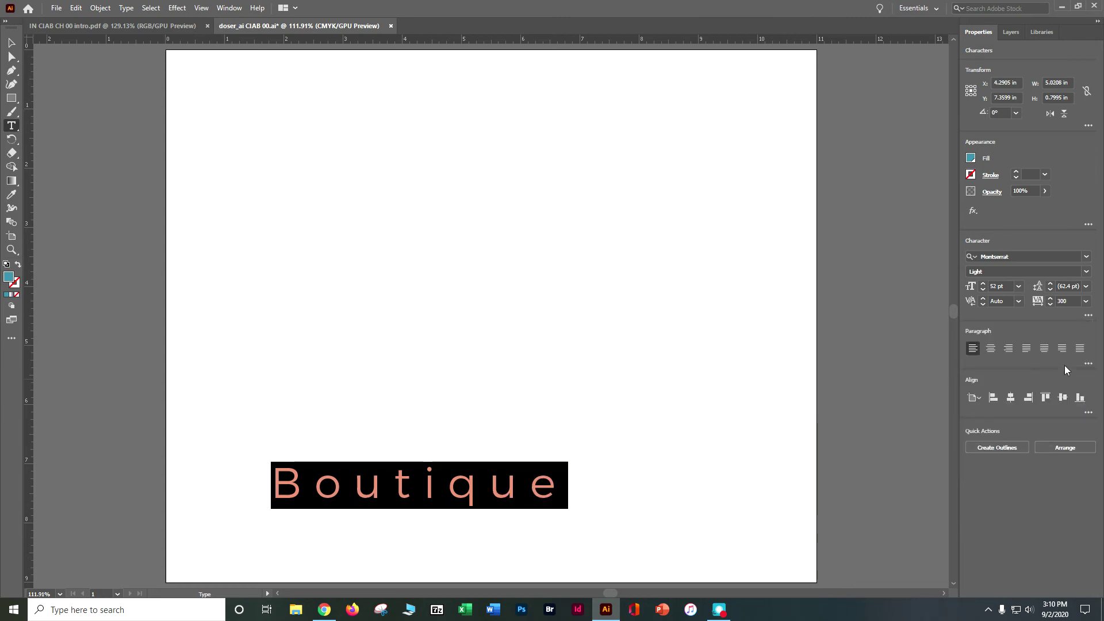
# - Apply All Caps to the selected "Boutique" text
pyautogui.click(1088, 316)
pyautogui.click(1088, 317)
pyautogui.click(1088, 316)
pyautogui.click(1088, 316)
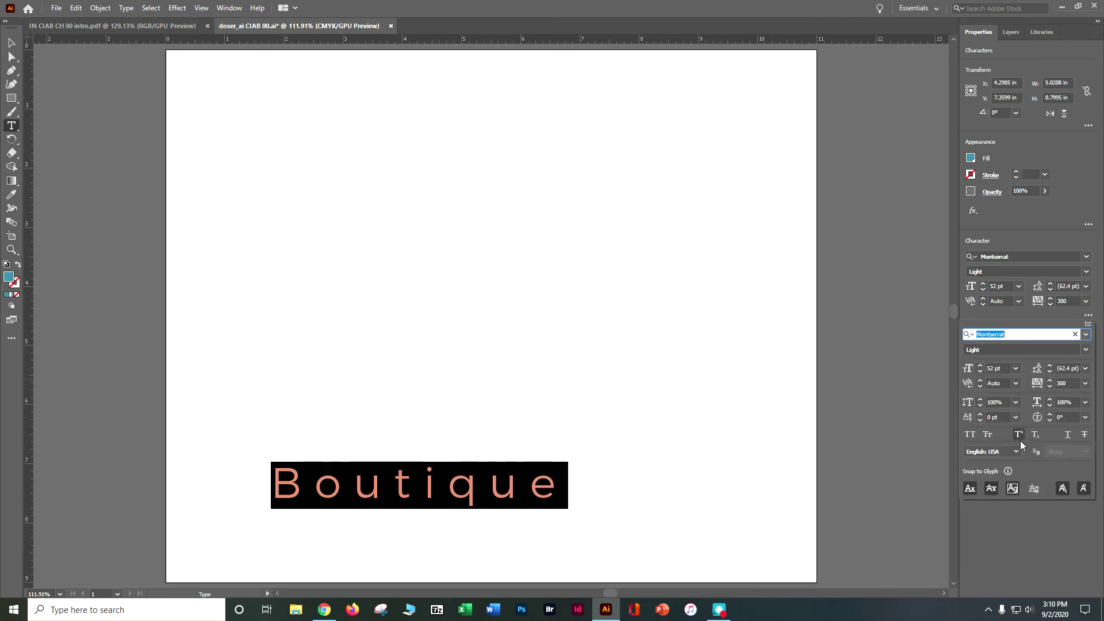
pyautogui.click(970, 435)
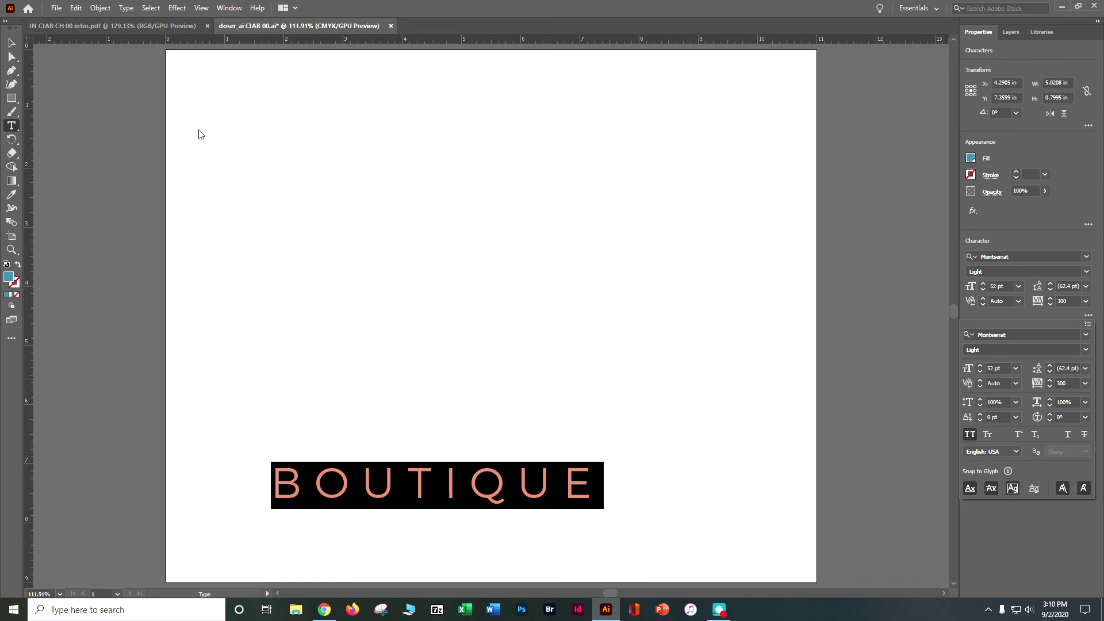
# - Deselect the finished text and save the document
pyautogui.click(151, 9)
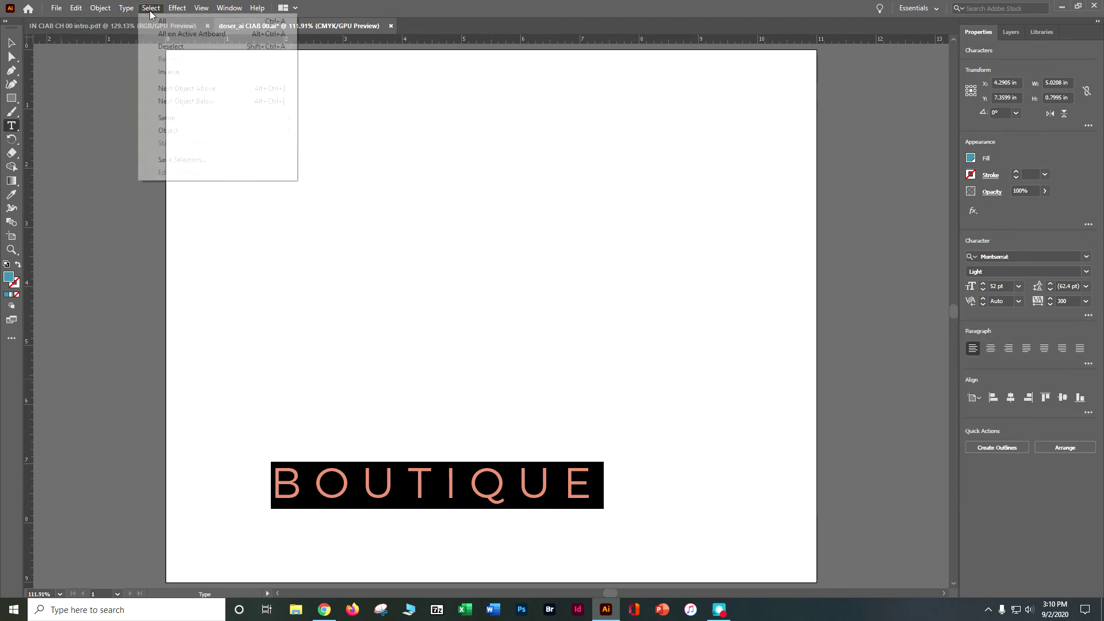
pyautogui.click(171, 45)
pyautogui.press('ctrl')
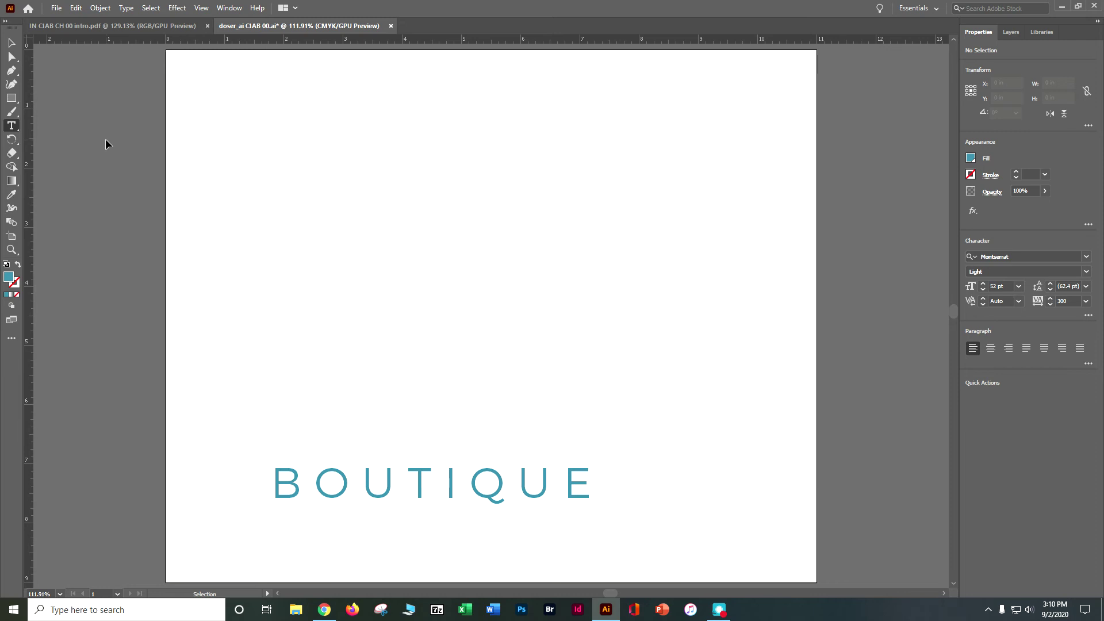
pyautogui.hotkey('ctrl', 's')
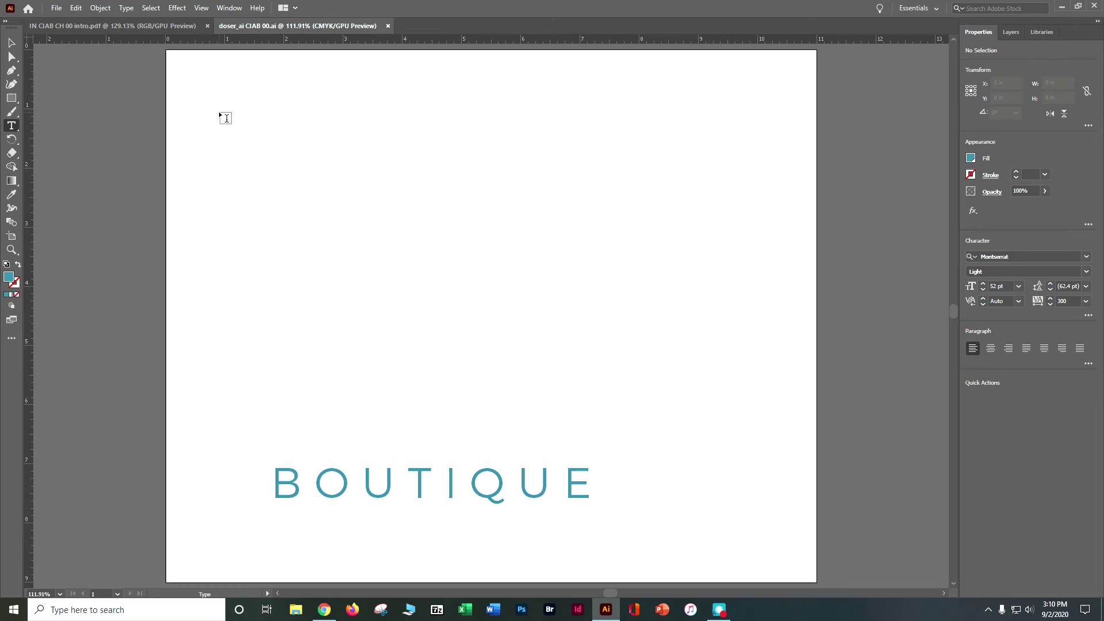
# - Draw an ellipse about 0.57 by 0.38 in above the BOUTIQUE text and give it the default white fill and black stroke
pyautogui.press('v')
pyautogui.click(19, 101)
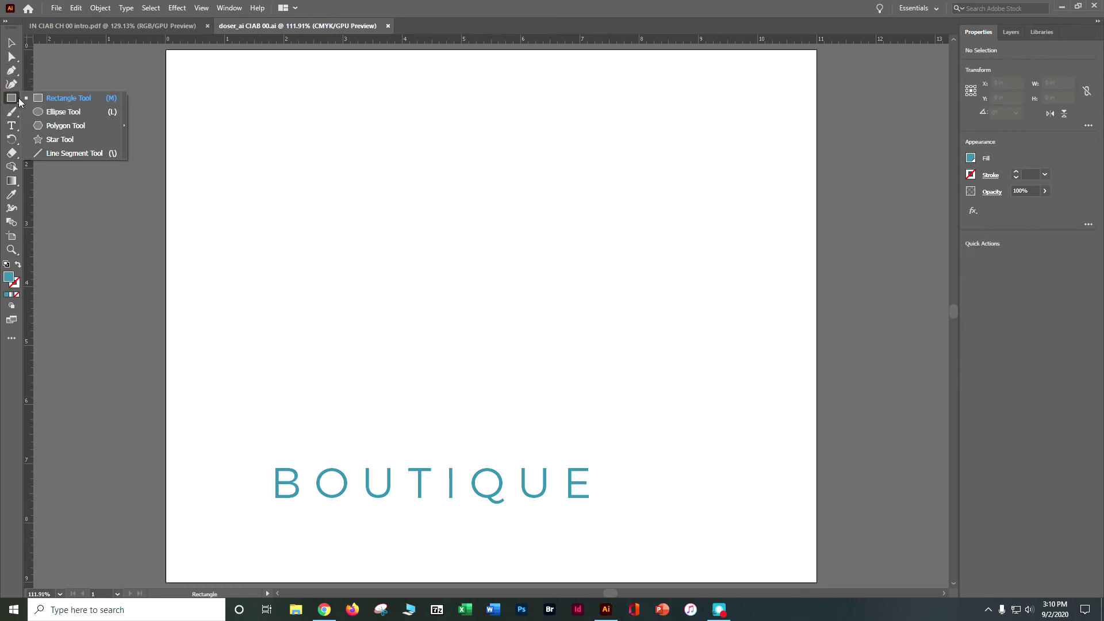
pyautogui.click(63, 111)
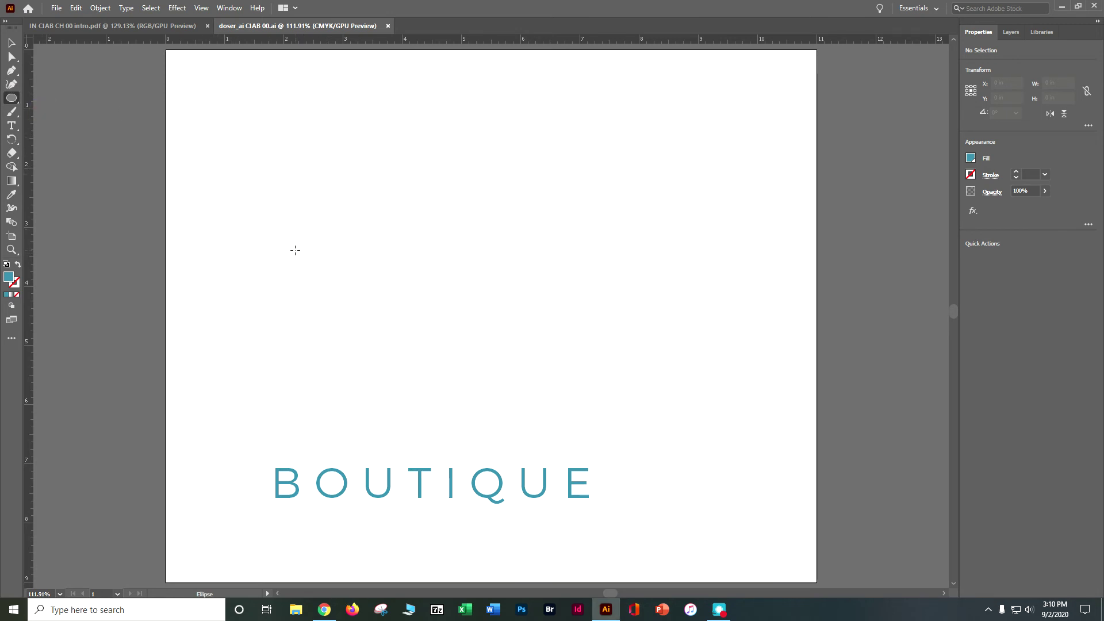
pyautogui.moveTo(295, 250); pyautogui.dragTo(328, 272)
pyautogui.hotkey('ctrl', '+')
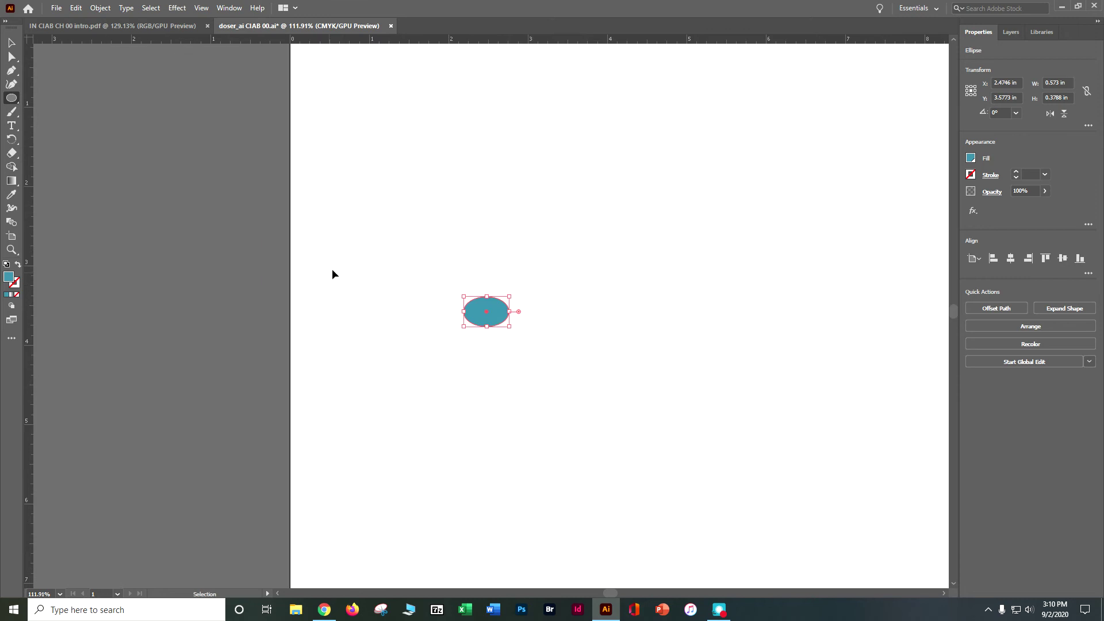
pyautogui.hotkey('ctrl', '+')
pyautogui.hotkey('ctrl', '+')
pyautogui.hotkey('ctrl', '+')
pyautogui.hotkey('ctrl', '+')
pyautogui.hotkey('ctrl', '+')
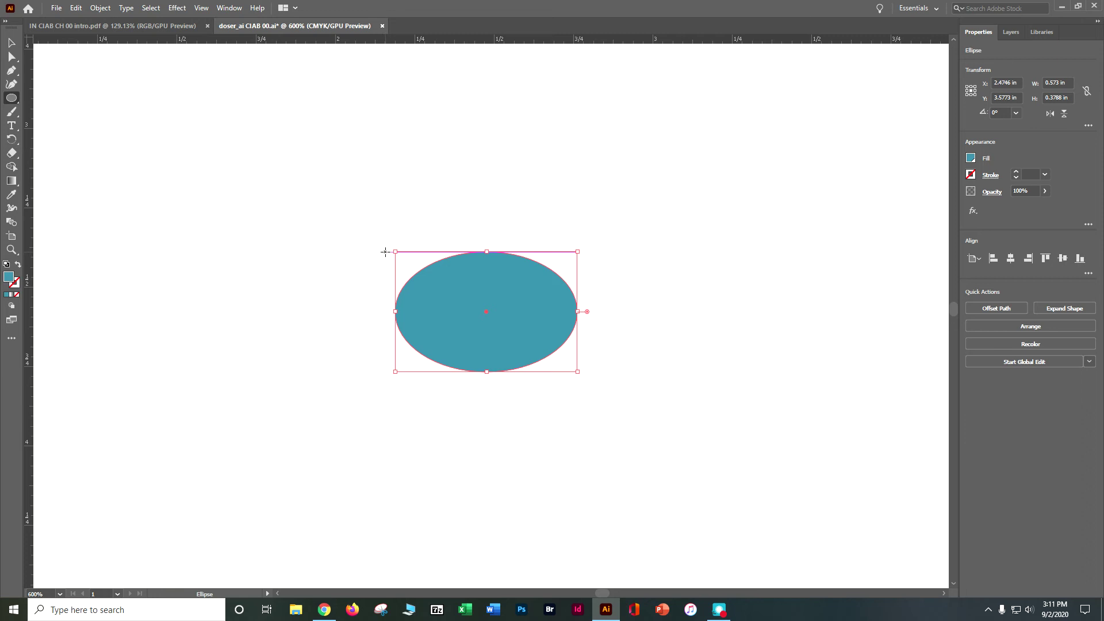
pyautogui.press('d')
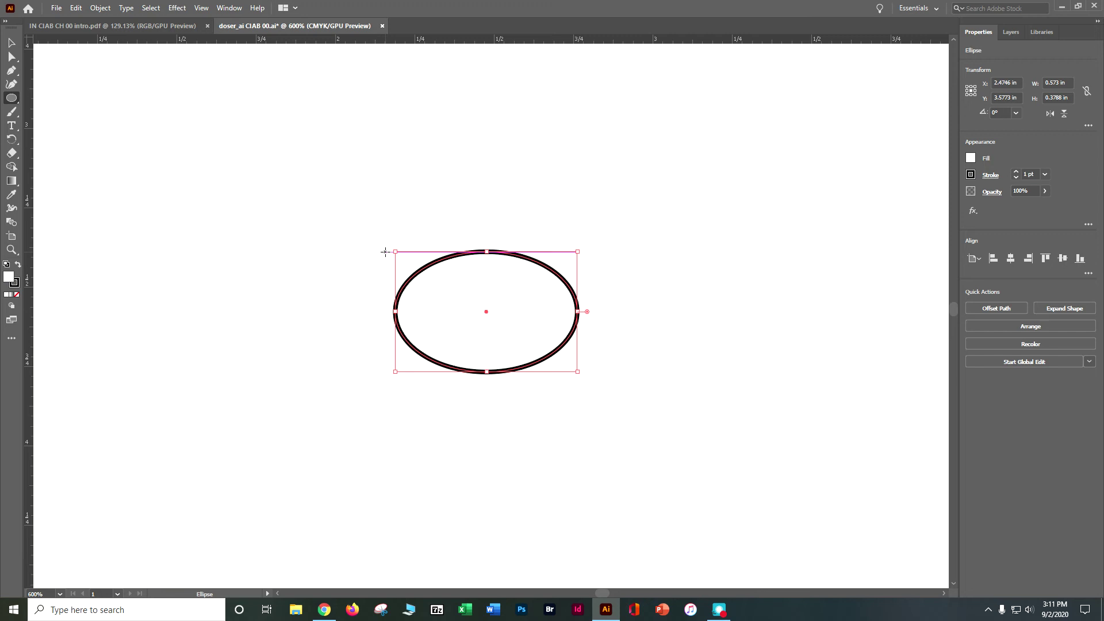
# - Set the ellipse's stroke color to C=15 M=85 Y=78 K=4 and its stroke weight to 2 pt
pyautogui.click(971, 175)
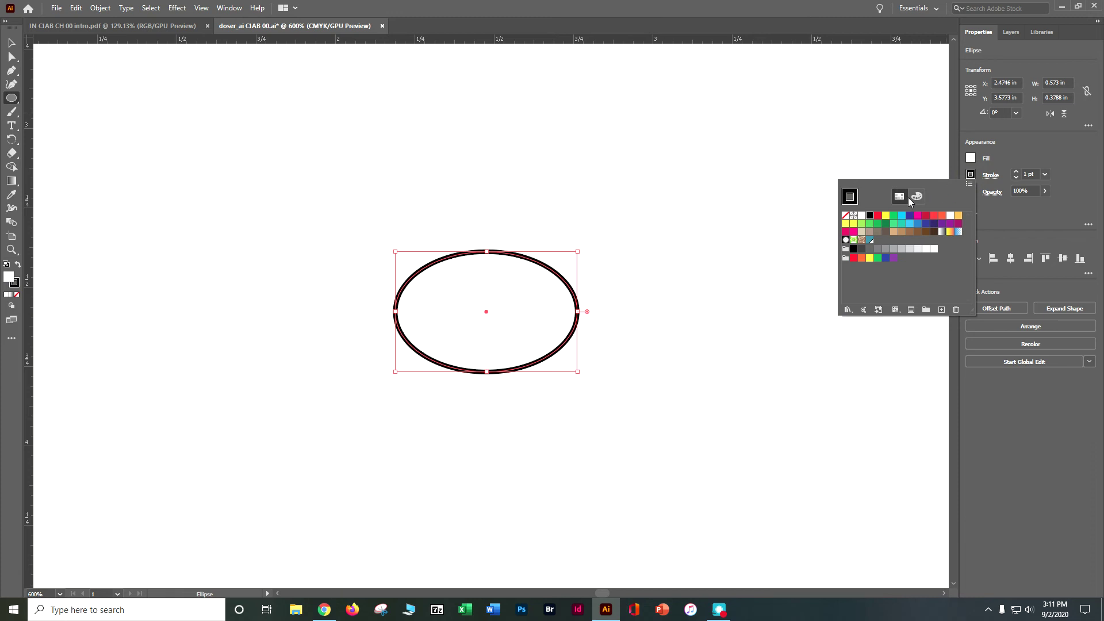
pyautogui.click(917, 196)
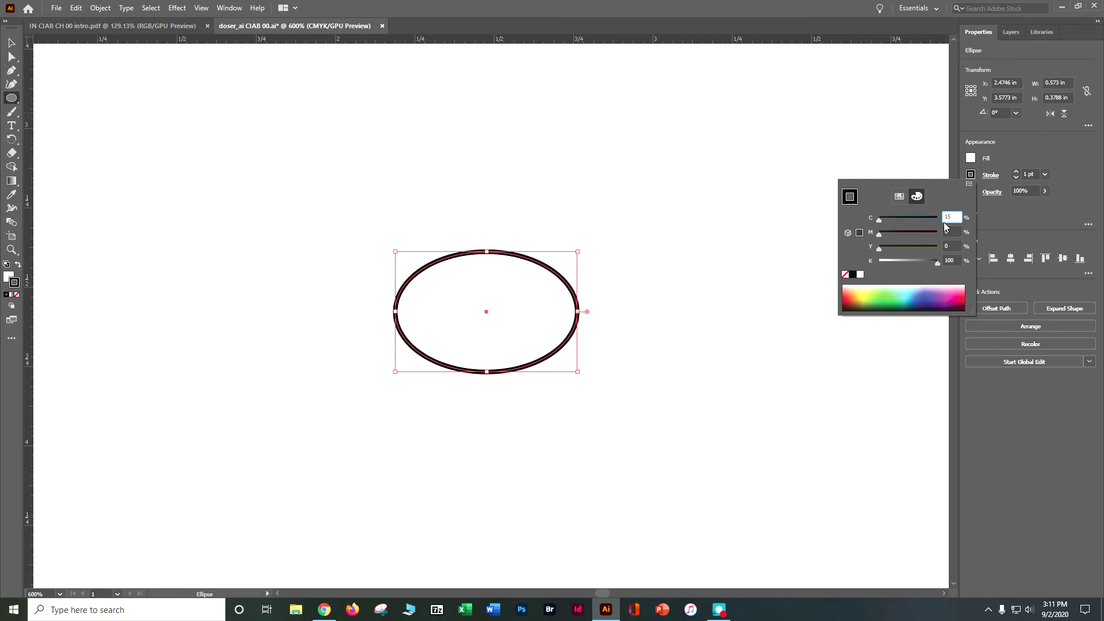
pyautogui.press('Tab')
pyautogui.write('85')
pyautogui.press('Tab')
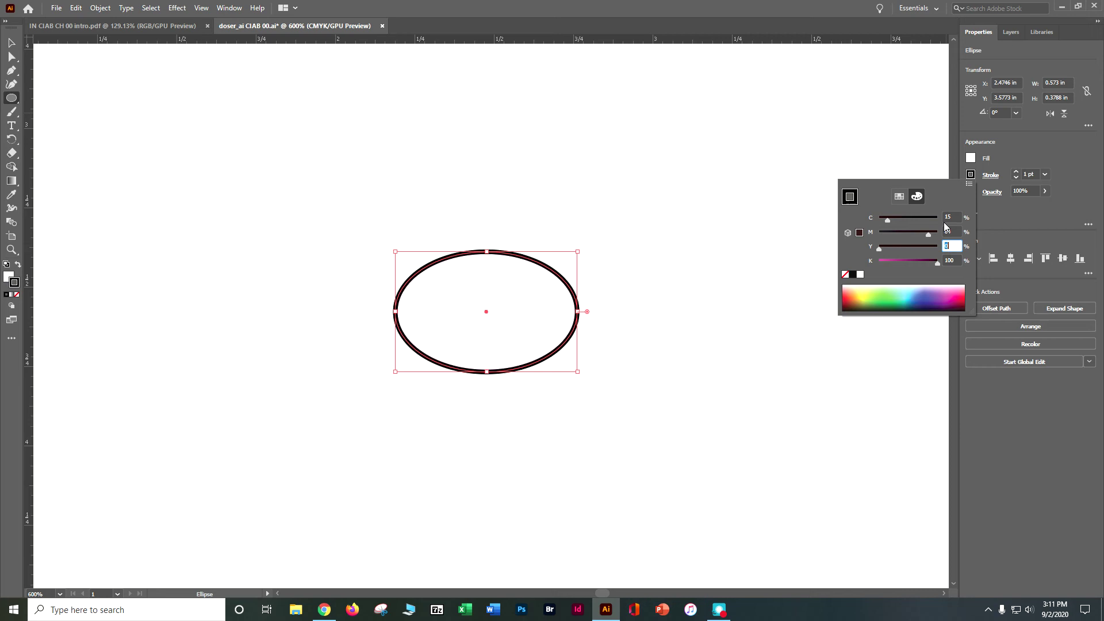
pyautogui.write('78')
pyautogui.press('Tab')
pyautogui.write('4')
pyautogui.press('Return')
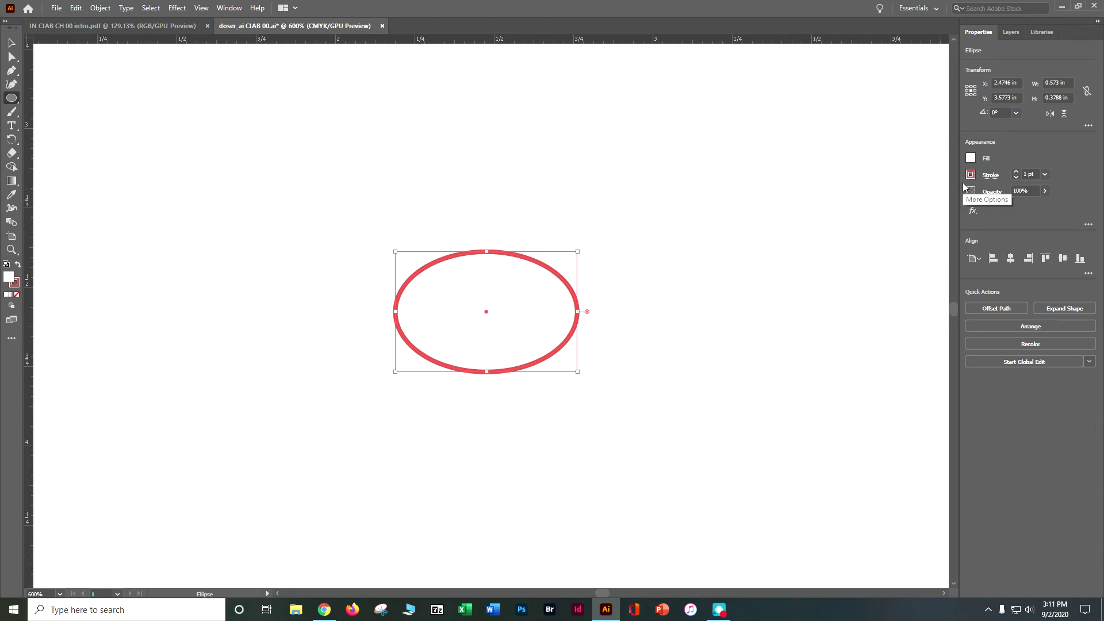
pyautogui.click(1016, 171)
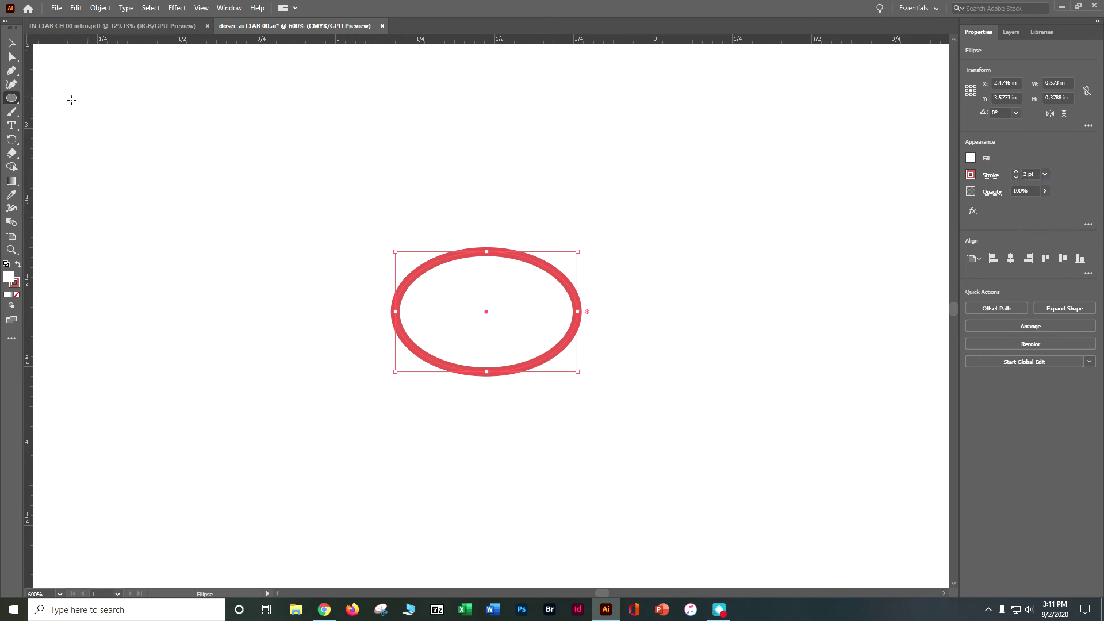
# - Draw an upright rectangle about 0.15 by 0.28 in overlapping the ellipse's upper edge near its center
pyautogui.moveTo(18, 104); pyautogui.dragTo(52, 105)
pyautogui.moveTo(466, 199)
pyautogui.mouseDown()
pyautogui.moveTo(467, 242)
pyautogui.moveTo(514, 285)
pyautogui.mouseUp()
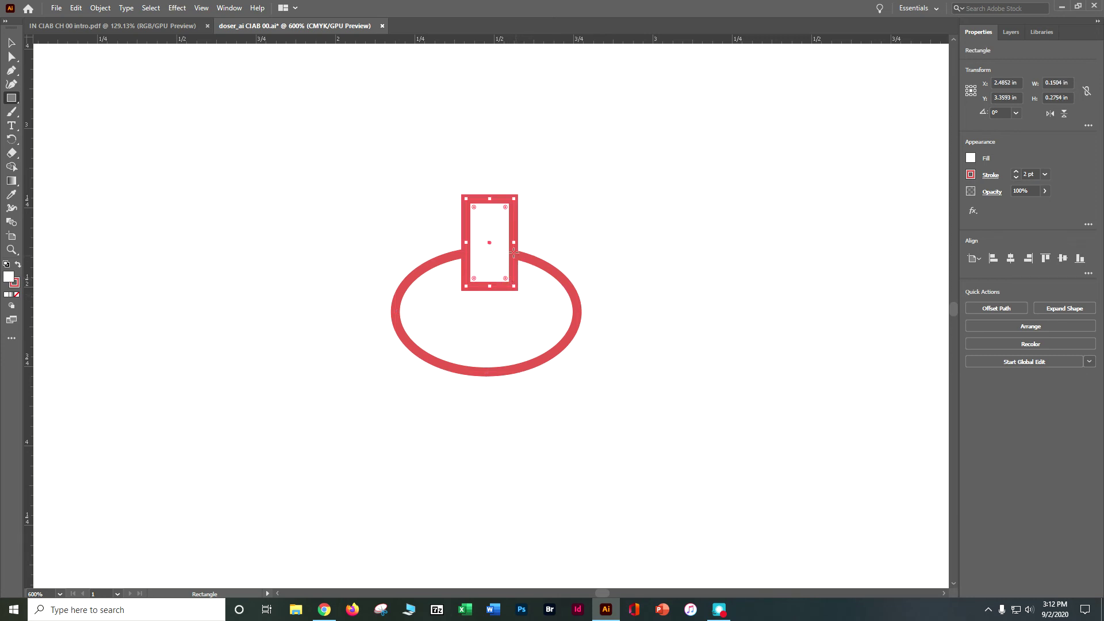
# - Round all four corners of the rectangle above the ellipse strongly, keeping short straight segments along its upper and lower edges
pyautogui.hotkey('ctrl', '=')
pyautogui.moveTo(506, 232); pyautogui.dragTo(507, 164)
pyautogui.hotkey('ctrl', '=')
pyautogui.hotkey('ctrl', '=')
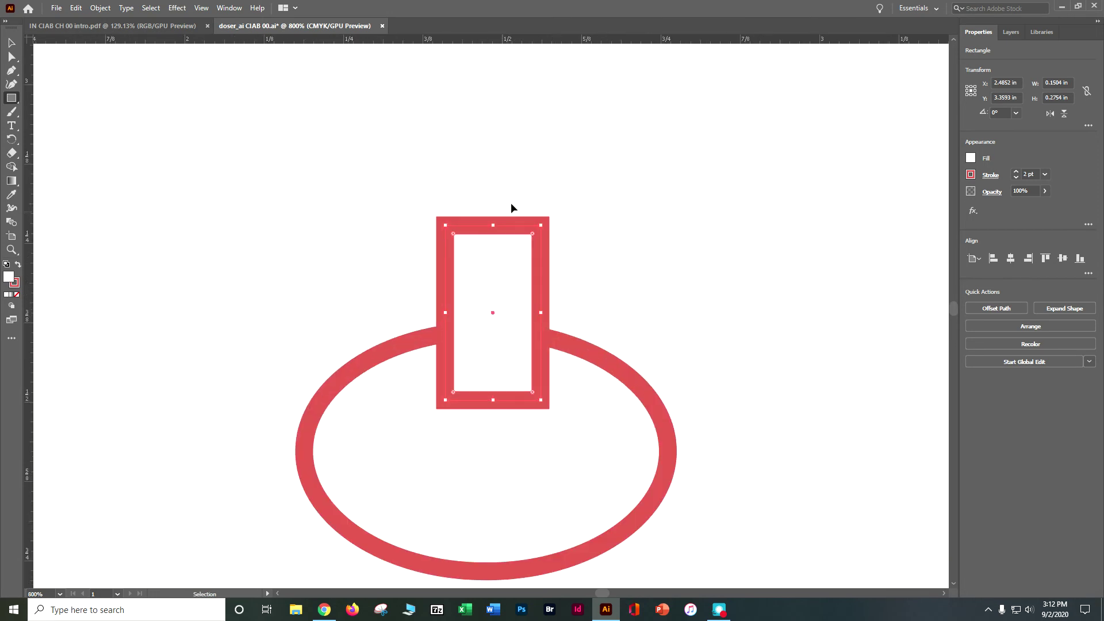
pyautogui.moveTo(613, 245); pyautogui.dragTo(631, 159)
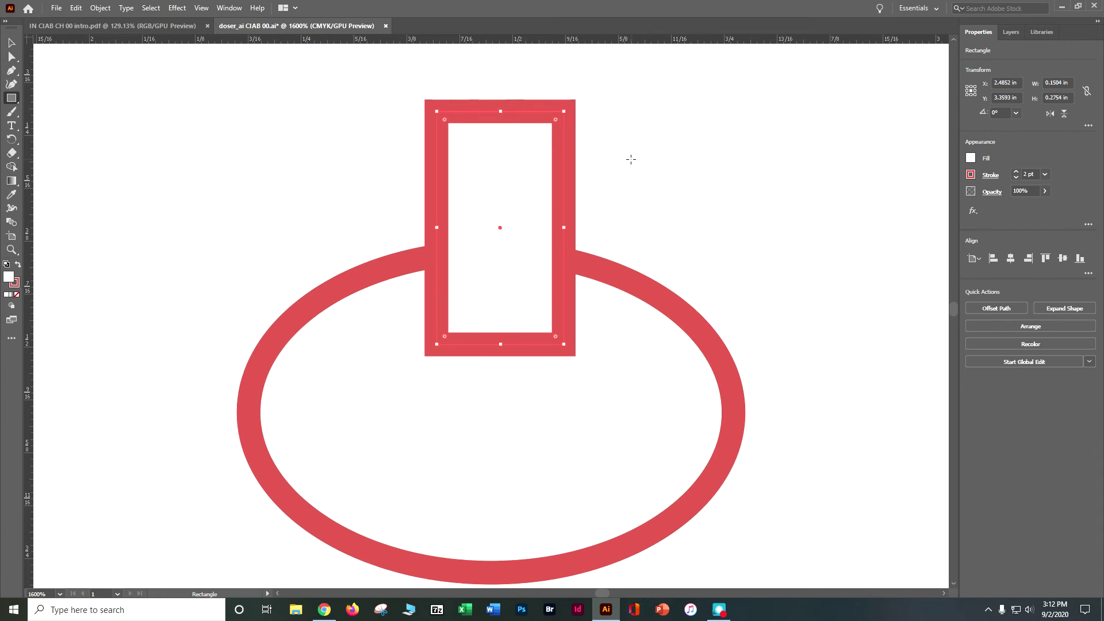
pyautogui.moveTo(556, 119); pyautogui.dragTo(521, 150)
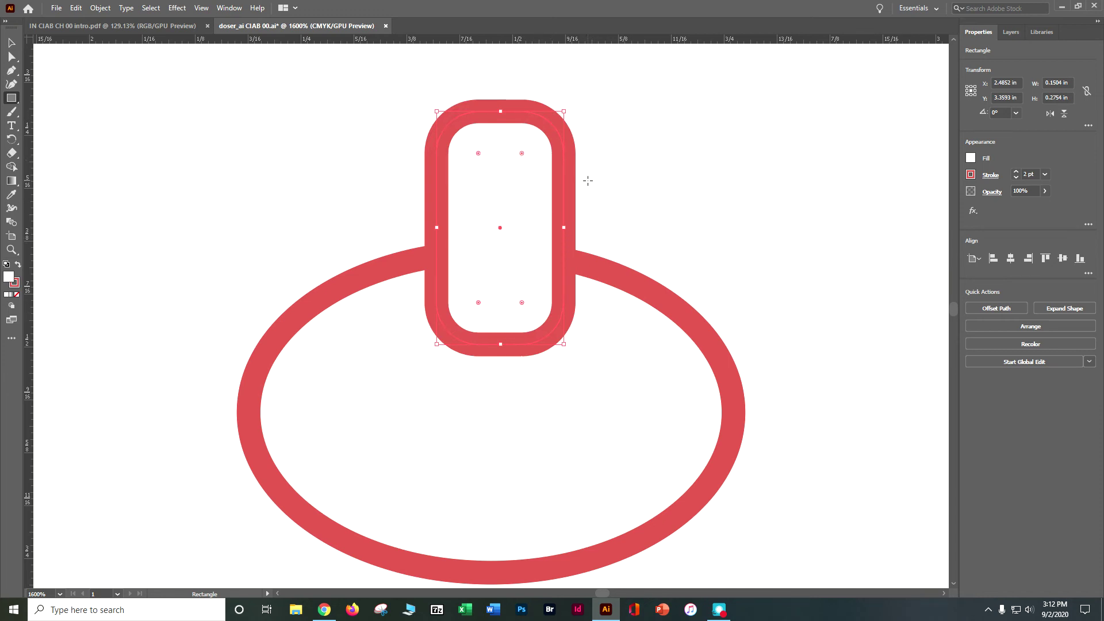
# - Move the ellipse slightly sideways so its center aligns vertically with the rounded rectangle's center
pyautogui.press('v')
pyautogui.moveTo(601, 276); pyautogui.dragTo(608, 274)
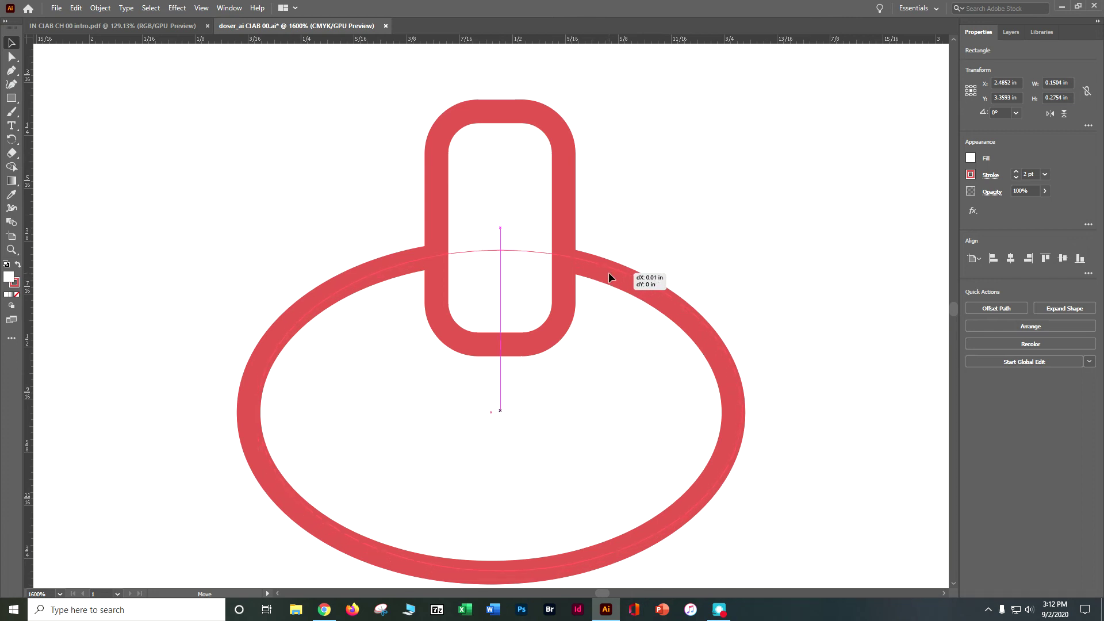
pyautogui.moveTo(608, 273); pyautogui.dragTo(606, 274)
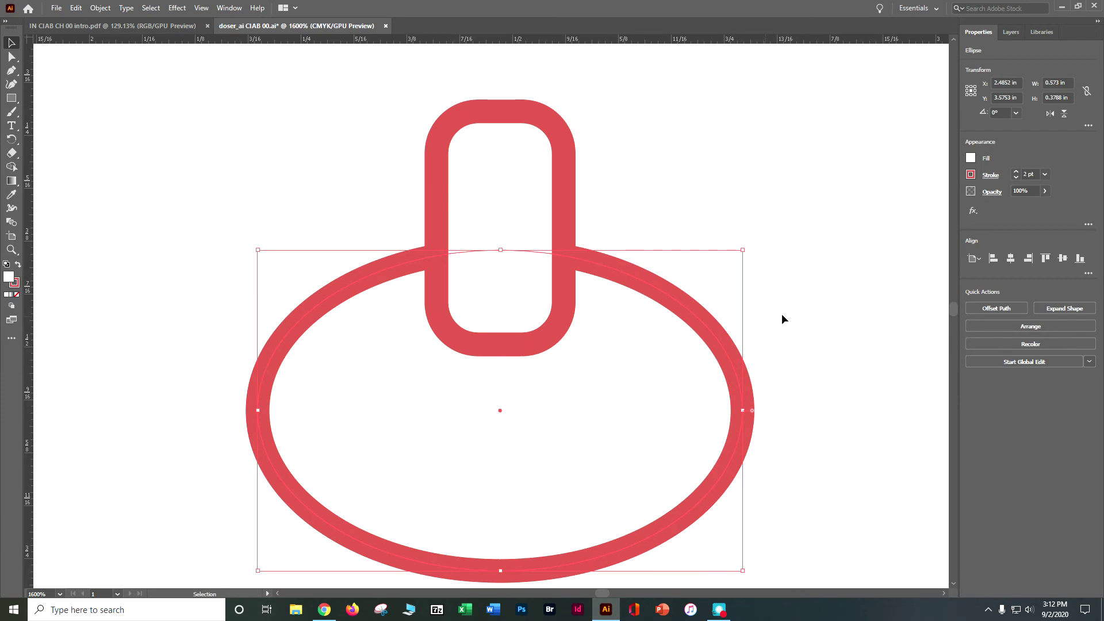
# - Select the ellipse and rounded rectangle and merge them into a single shape with the Shape Builder tool
pyautogui.moveTo(222, 129); pyautogui.dragTo(711, 411)
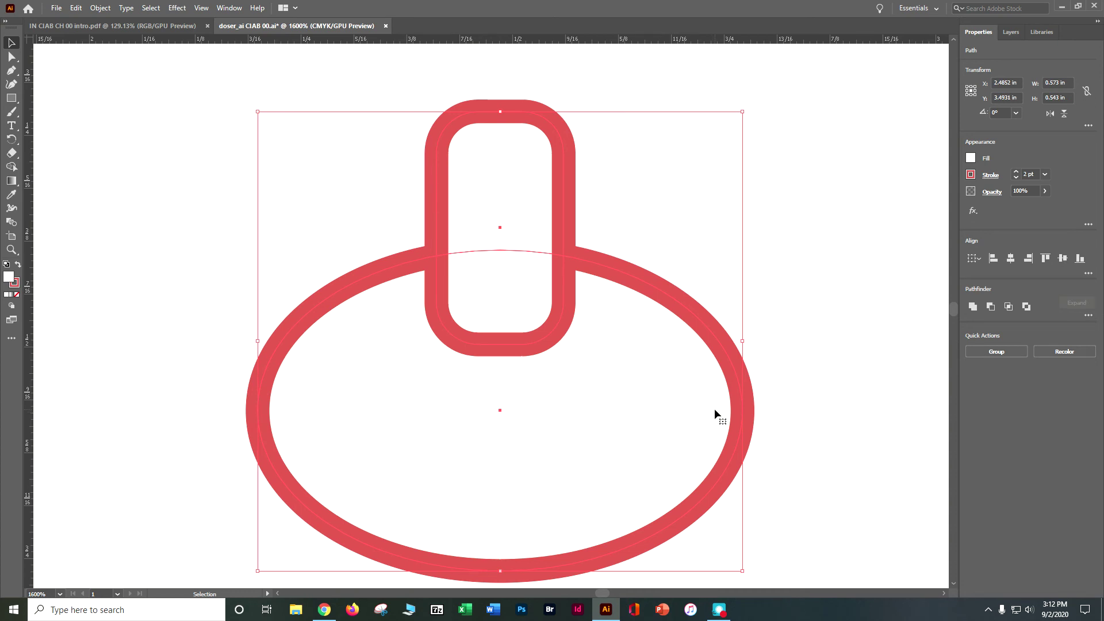
pyautogui.hotkey('ctrl', '-')
pyautogui.hotkey('ctrl', '-')
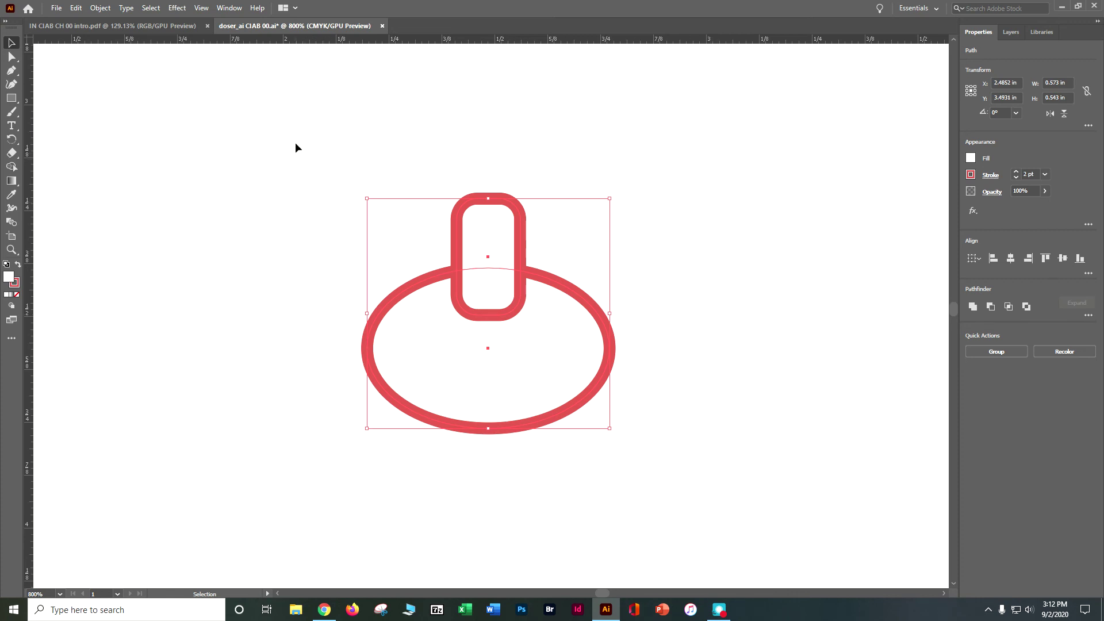
pyautogui.click(12, 167)
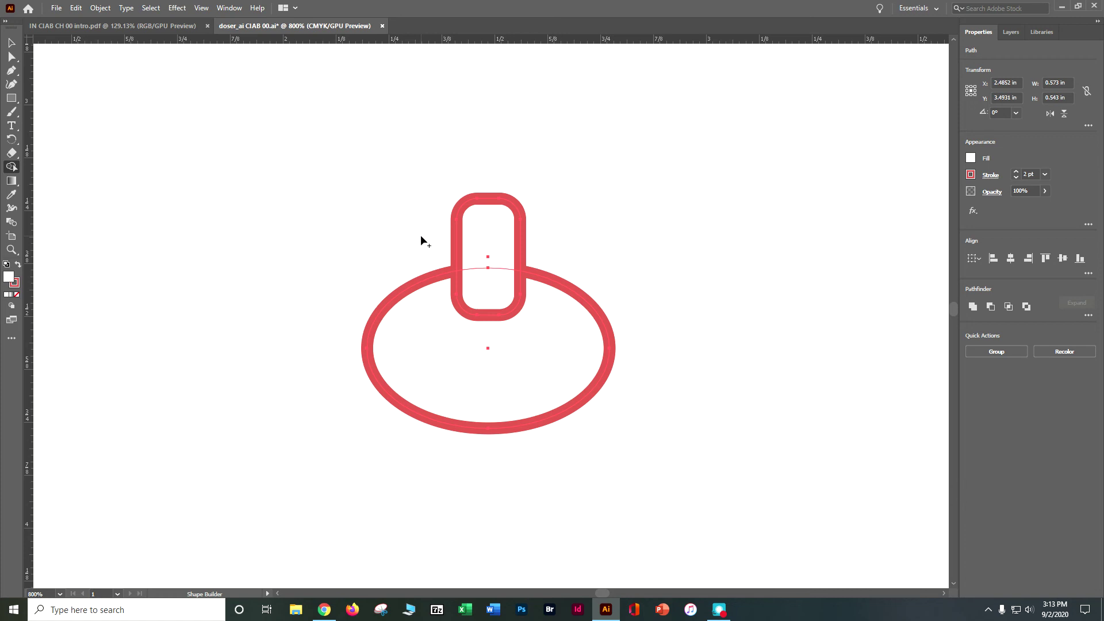
pyautogui.moveTo(409, 236); pyautogui.dragTo(504, 328)
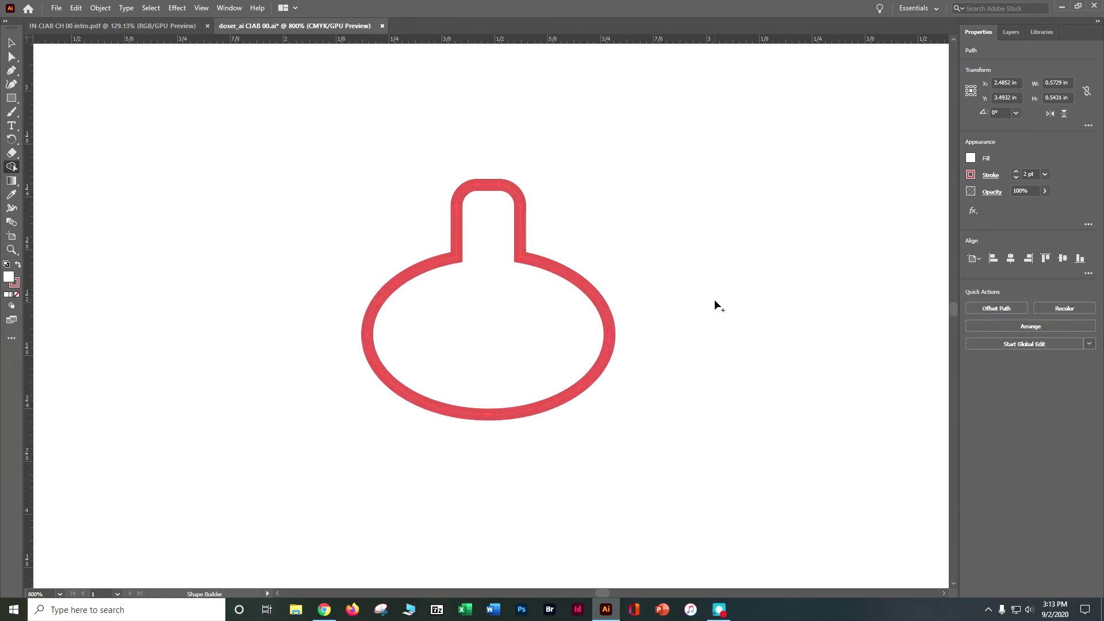
# - In the empty area beside the merged shape, sketch an open U-shaped path about 0.38 by 0.34 in with the Curvature tool
pyautogui.scroll(-2, 714, 299)
pyautogui.scroll(-1, 714, 299)
pyautogui.moveTo(600, 594)
pyautogui.mouseDown()
pyautogui.moveTo(616, 595)
pyautogui.moveTo(597, 584)
pyautogui.mouseUp()
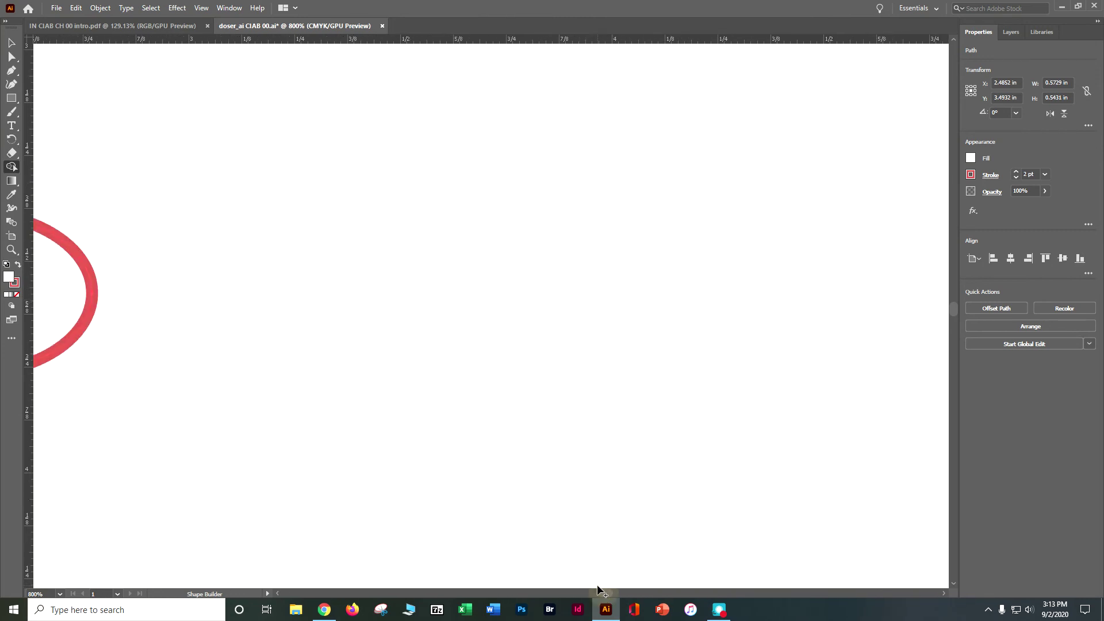
pyautogui.click(12, 84)
pyautogui.click(669, 283)
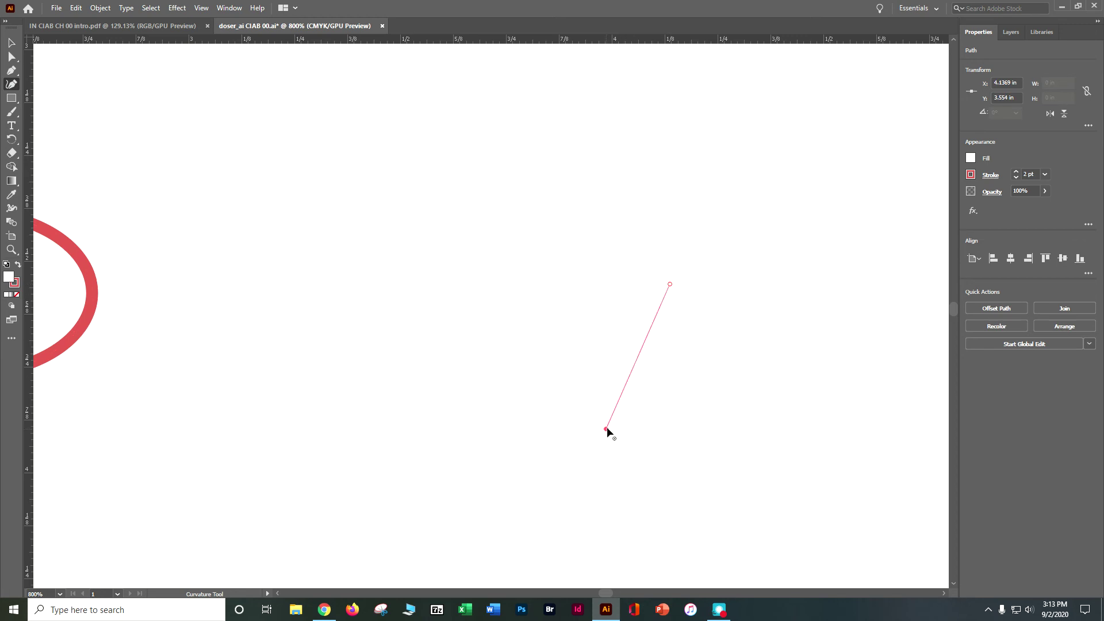
pyautogui.click(607, 428)
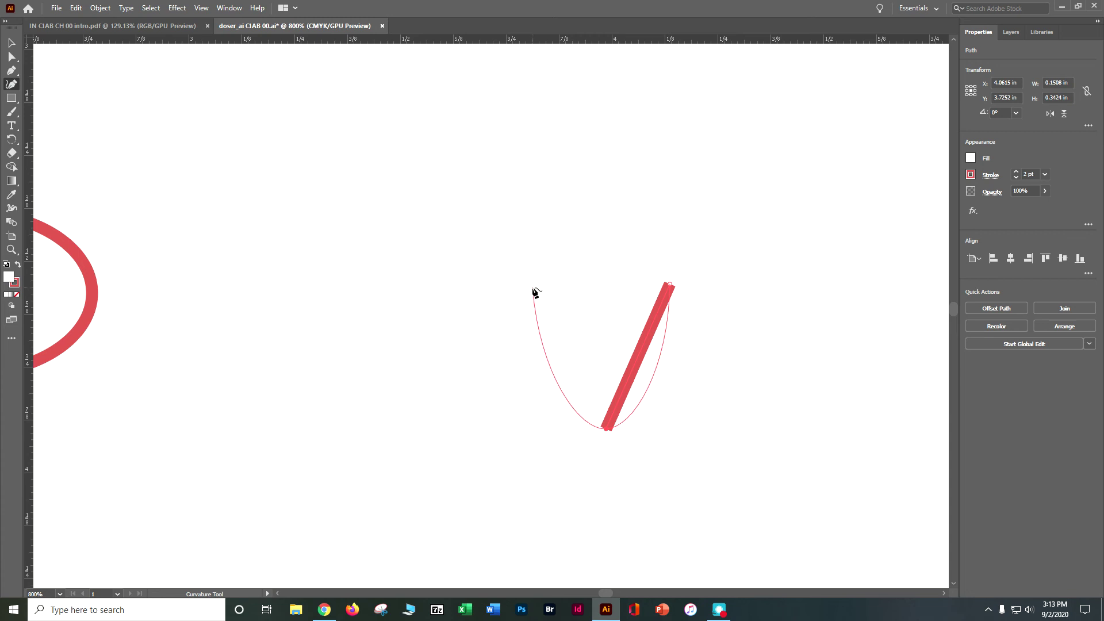
pyautogui.click(511, 291)
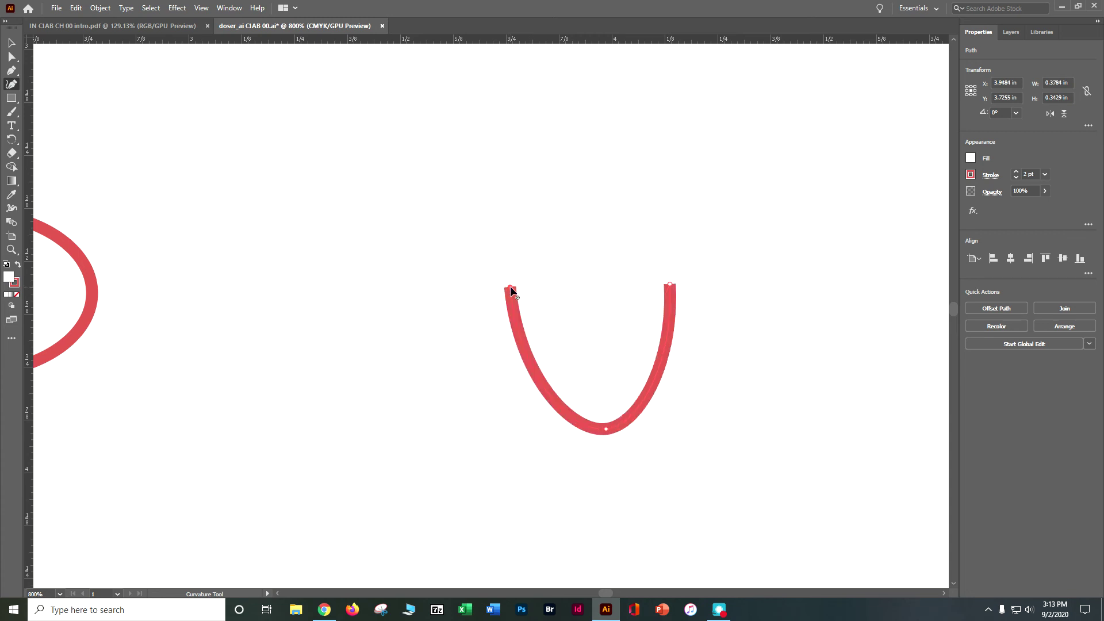
# - Close the U-shaped path and make both upper anchor points corners so its upper edge is straight
pyautogui.click(669, 281)
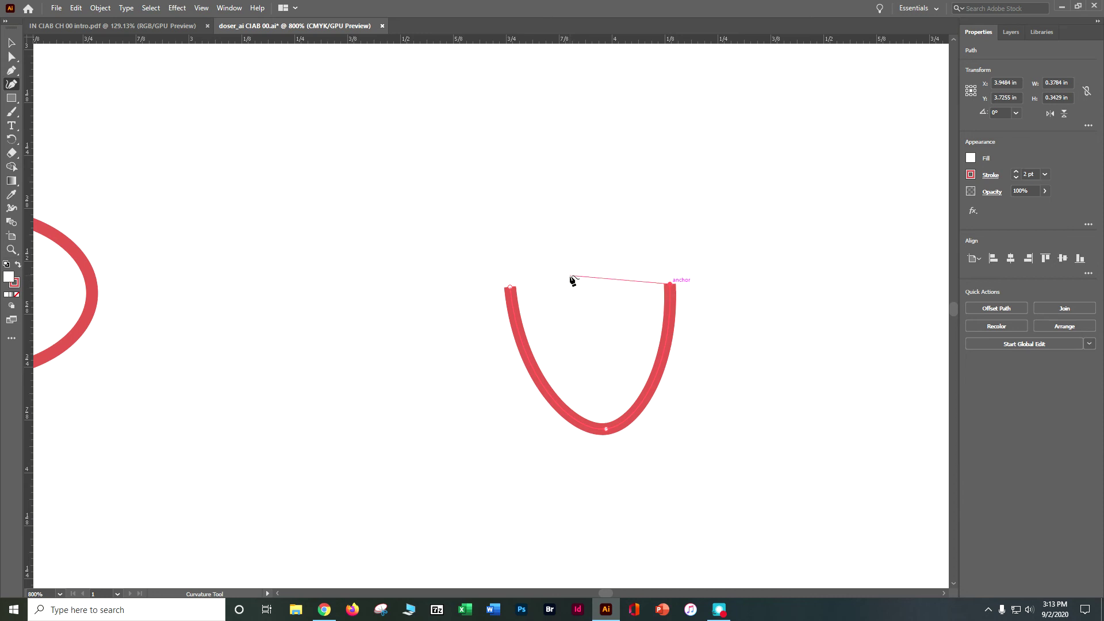
pyautogui.click(510, 288)
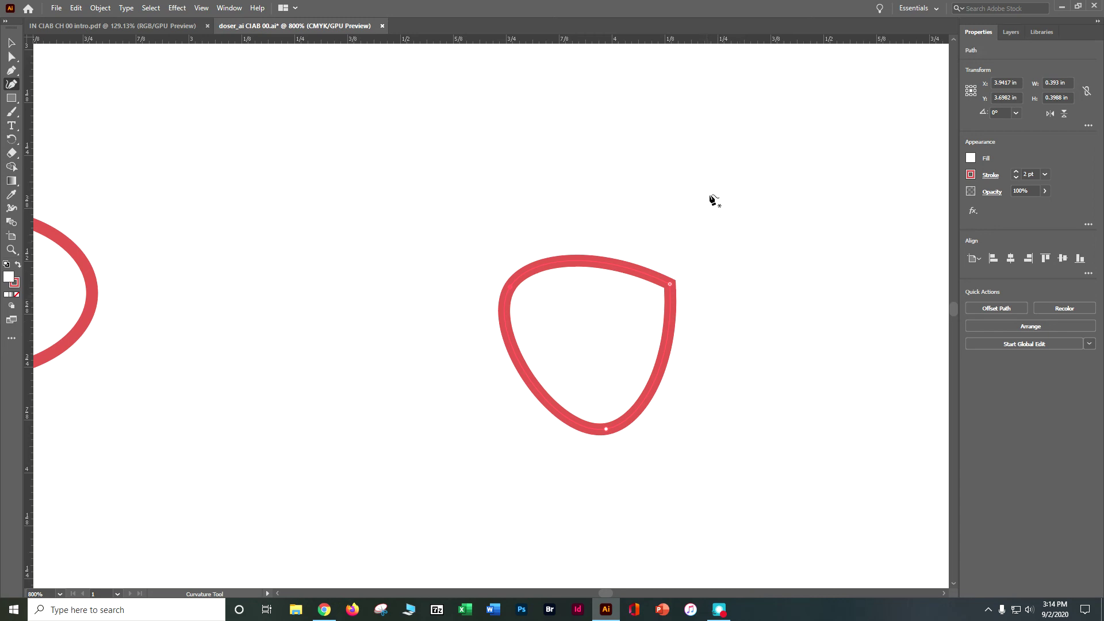
pyautogui.click(668, 284)
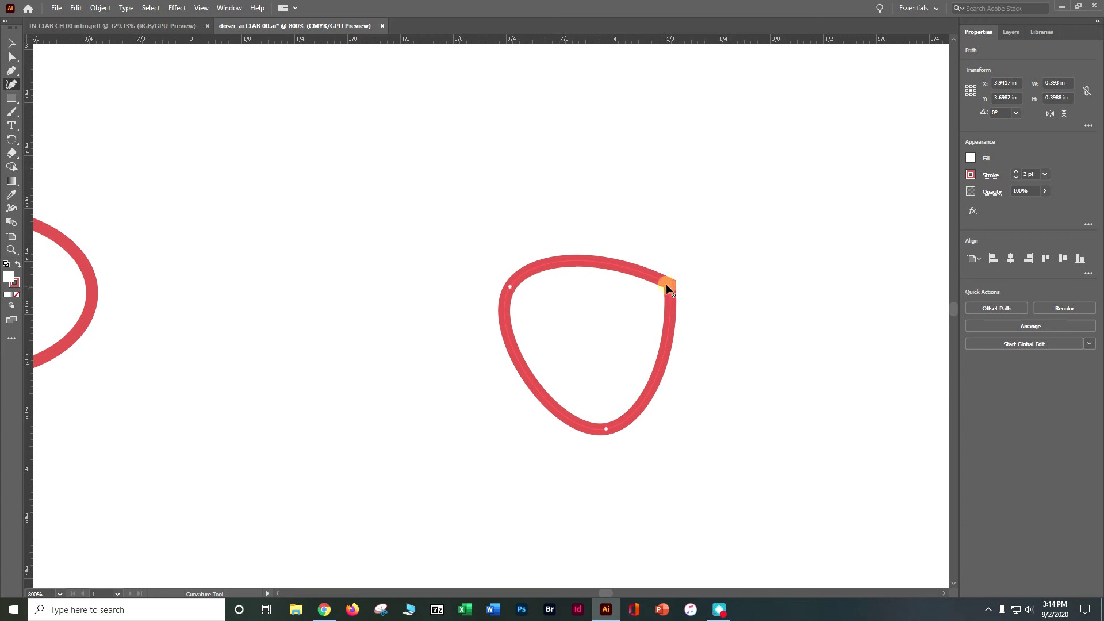
pyautogui.doubleClick(509, 288)
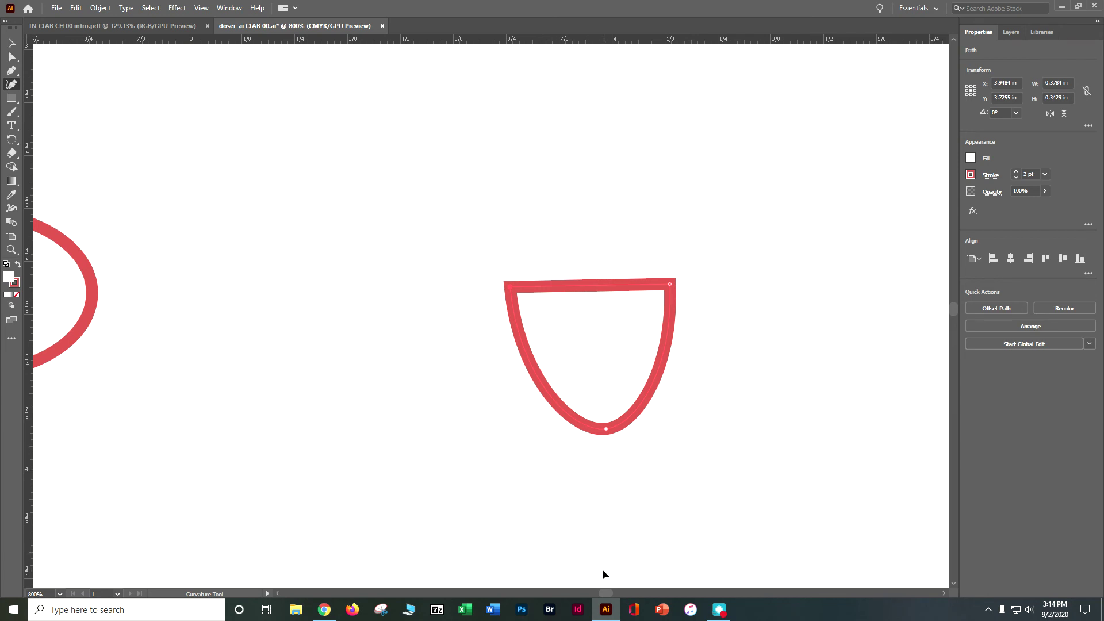
# - Activate the Eraser tool and make its tip slightly larger for cutting the merged shape
pyautogui.hotkey('ctrl', '-')
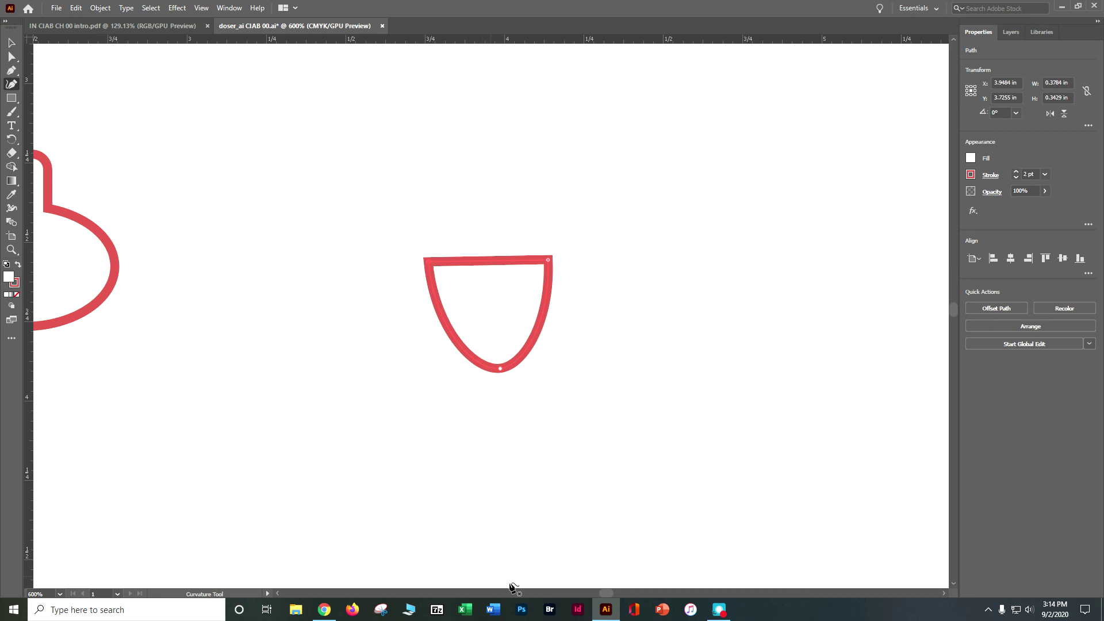
pyautogui.moveTo(604, 592)
pyautogui.mouseDown()
pyautogui.moveTo(588, 591)
pyautogui.moveTo(601, 592)
pyautogui.mouseUp()
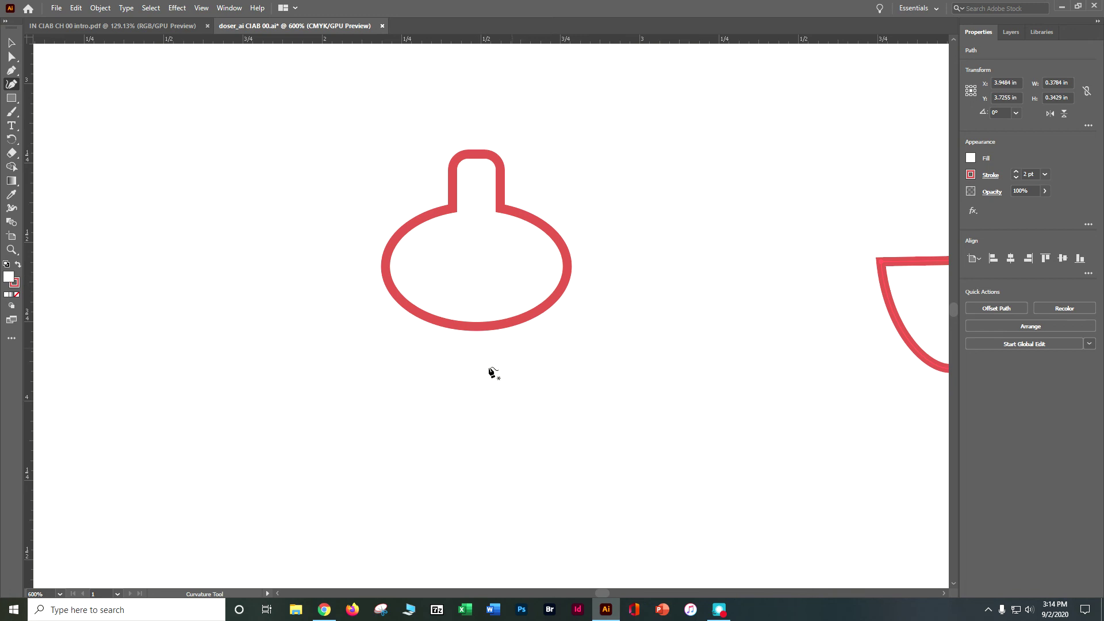
pyautogui.click(9, 158)
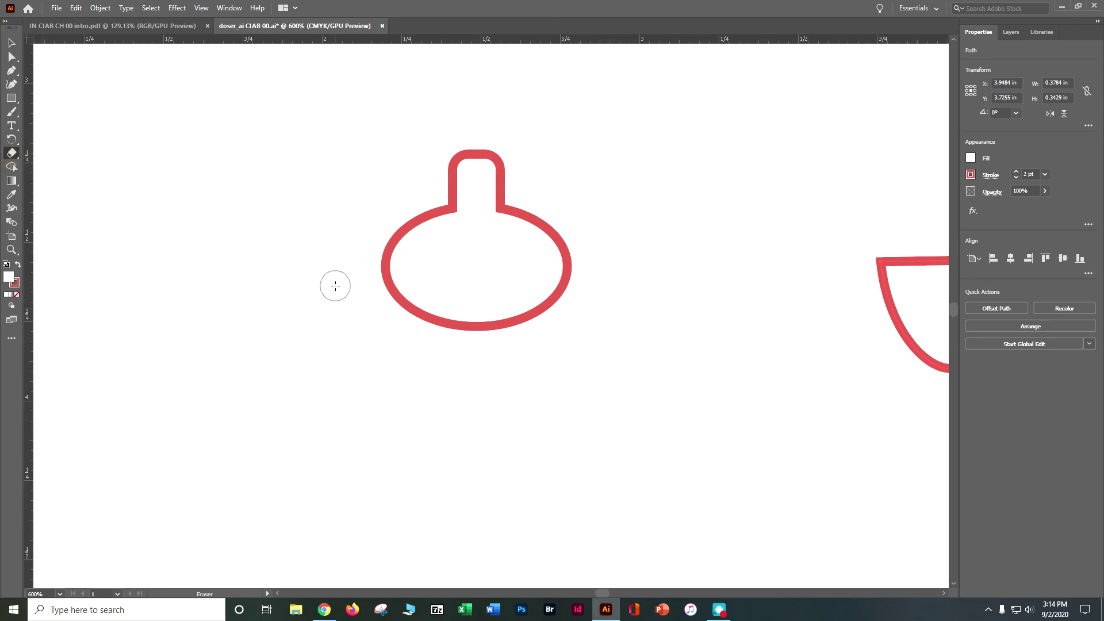
pyautogui.press('[')
pyautogui.press('[')
pyautogui.press('[')
pyautogui.press(']')
pyautogui.press(']')
pyautogui.press(']')
pyautogui.press(']')
pyautogui.moveTo(347, 285)
pyautogui.mouseDown()
pyautogui.moveTo(483, 321)
pyautogui.moveTo(588, 312)
pyautogui.mouseUp()
pyautogui.hotkey('ctrl', 'z')
pyautogui.moveTo(352, 281)
pyautogui.mouseDown()
pyautogui.moveTo(466, 300)
pyautogui.moveTo(565, 274)
pyautogui.mouseUp()
pyautogui.hotkey('ctrl', 'z')
# - With everything deselected, erase the lower half of the merged shape, including the leftover sliver, and save the document
pyautogui.click(181, 9)
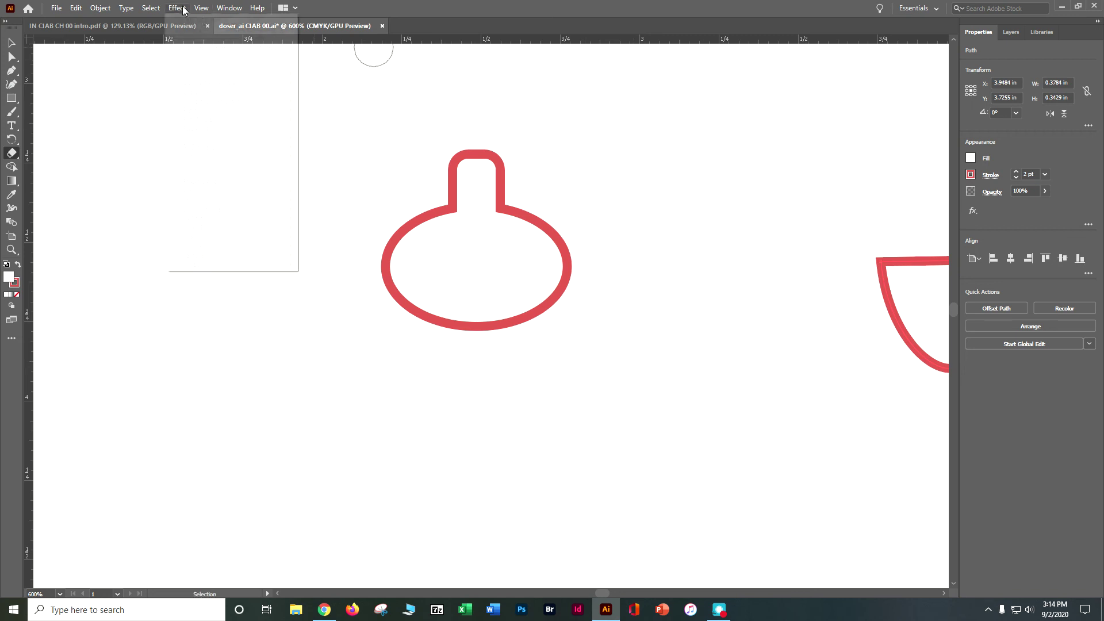
pyautogui.moveTo(153, 10)
pyautogui.click(162, 46)
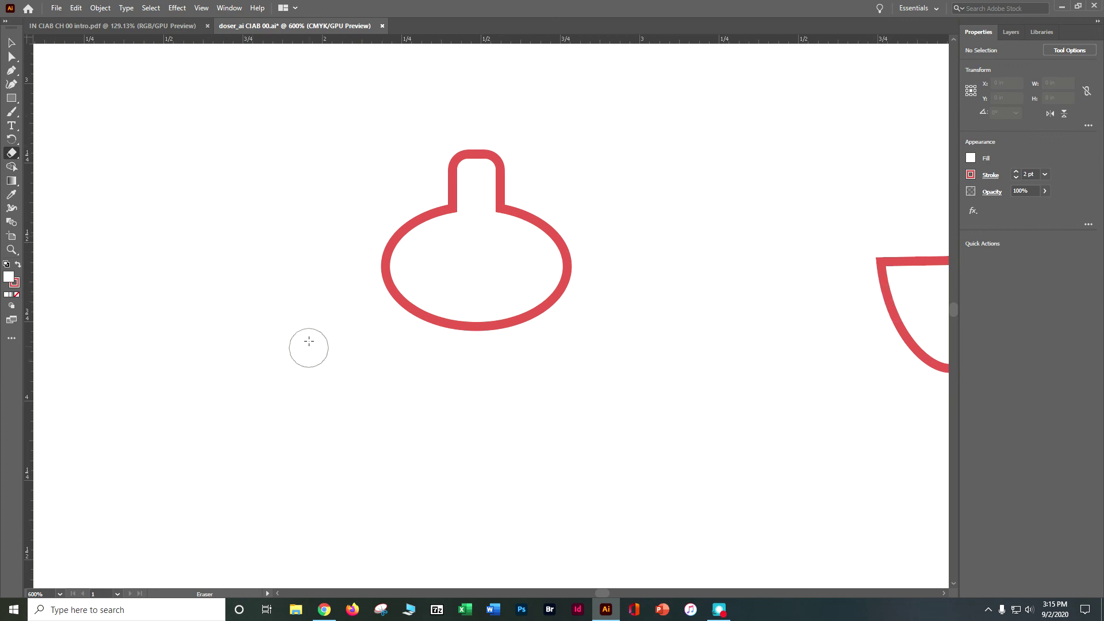
pyautogui.moveTo(316, 256)
pyautogui.mouseDown()
pyautogui.moveTo(468, 291)
pyautogui.moveTo(630, 275)
pyautogui.mouseUp()
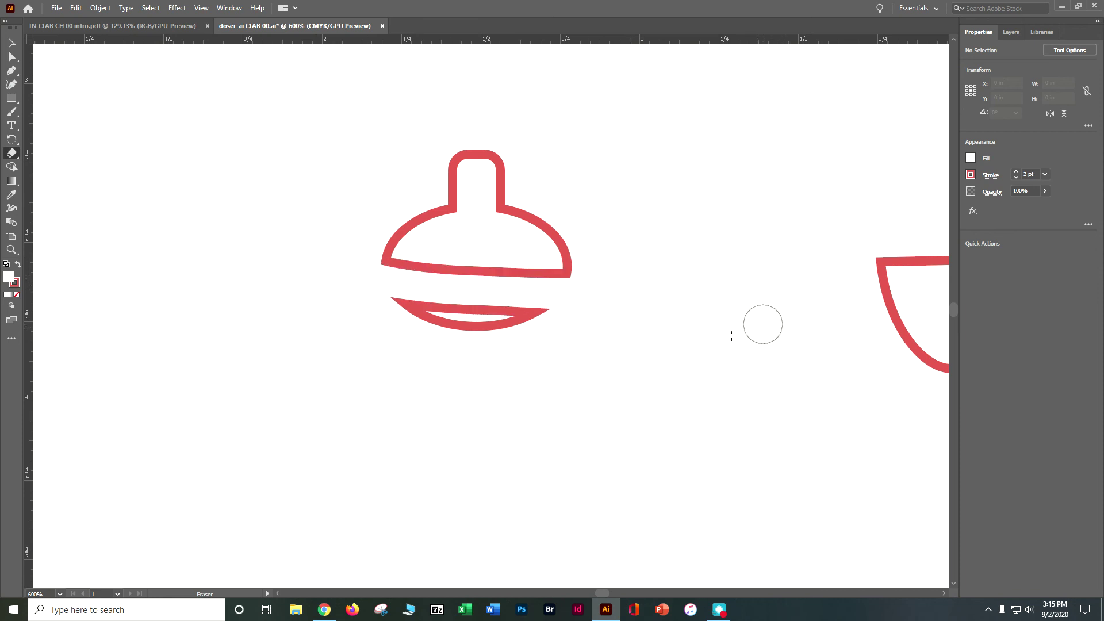
pyautogui.moveTo(384, 303); pyautogui.dragTo(569, 318)
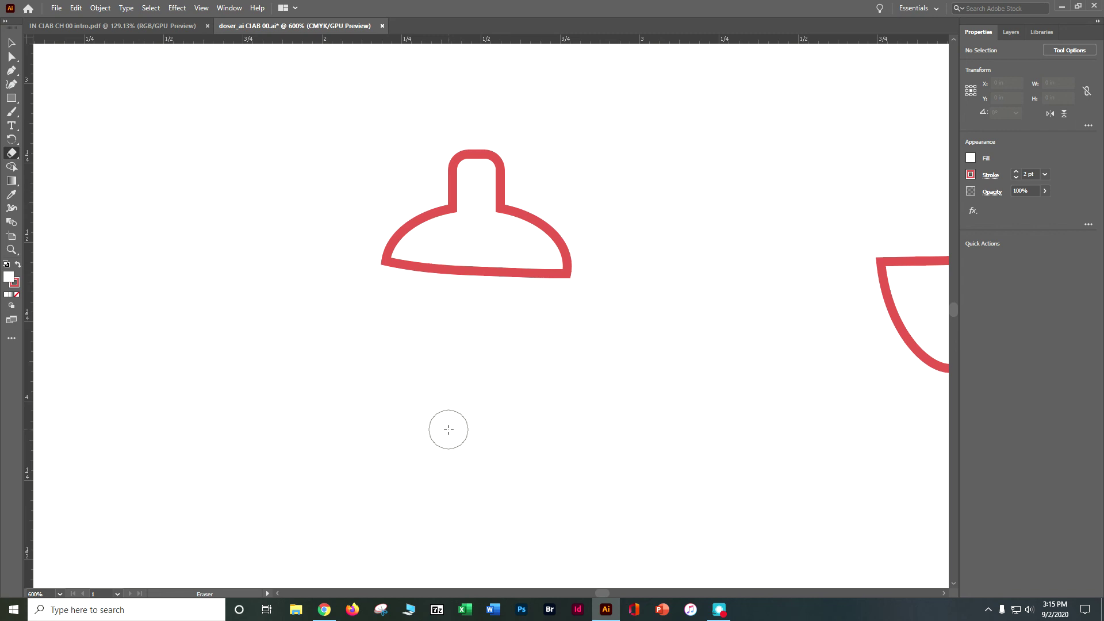
pyautogui.press('ctrl')
pyautogui.hotkey('ctrl', 's')
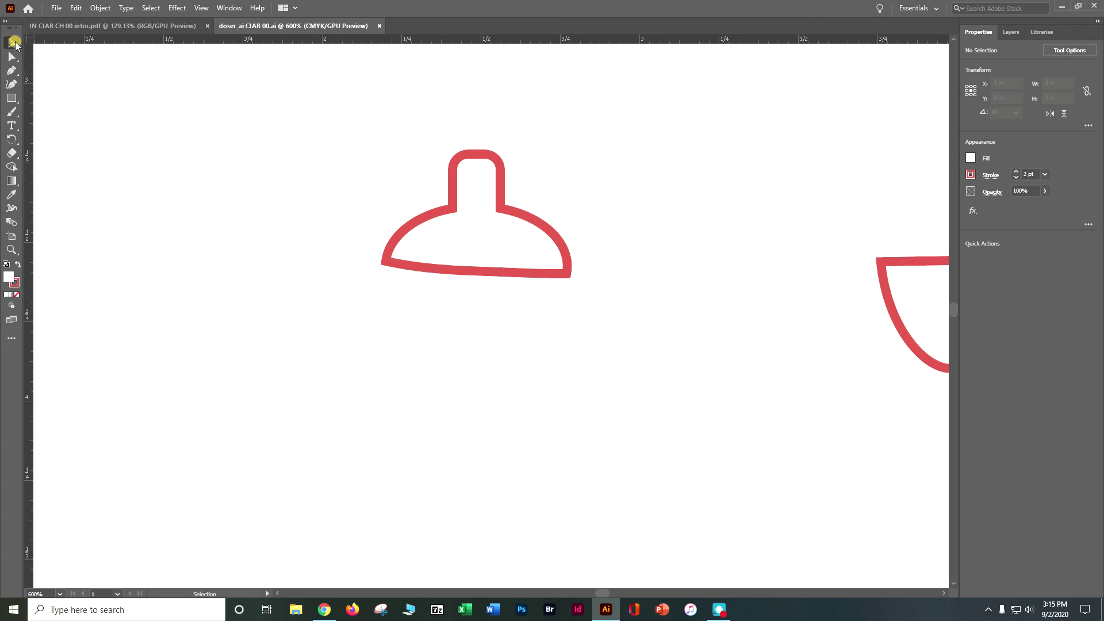
# - Move the U-shaped body under the acorn cap and enlarge it proportionally from its center to about 0.49 by 0.42 in
pyautogui.click(12, 43)
pyautogui.moveTo(881, 264); pyautogui.dragTo(416, 261)
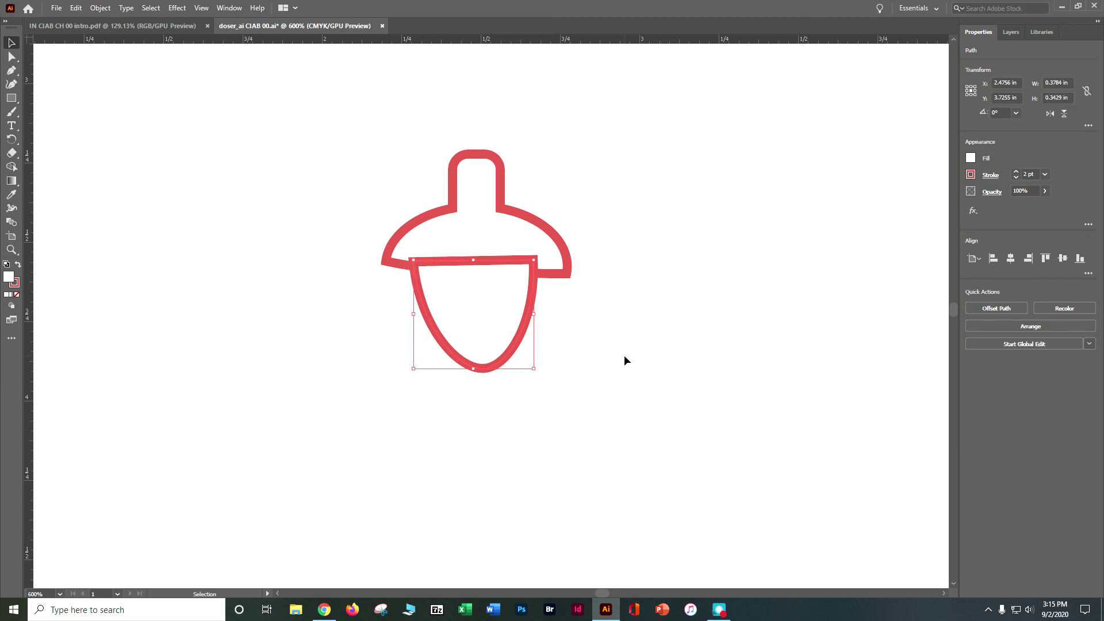
pyautogui.click(537, 367)
pyautogui.click(513, 348)
pyautogui.moveTo(533, 367); pyautogui.dragTo(551, 383)
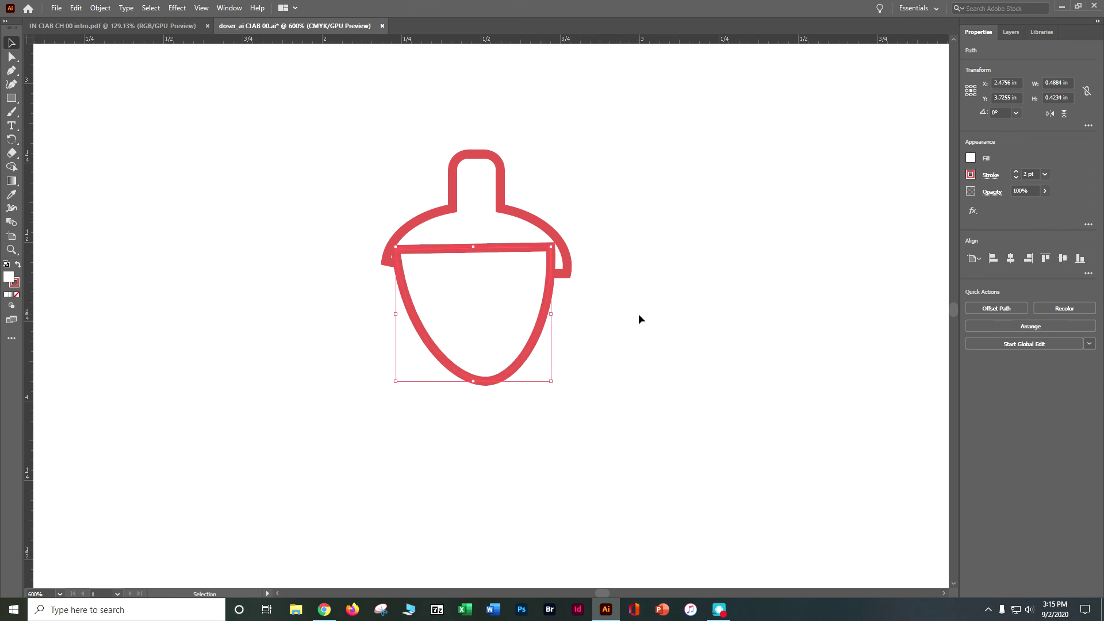
# - Bring the acorn cap to the front so it covers the upper edge of the body
pyautogui.click(529, 222)
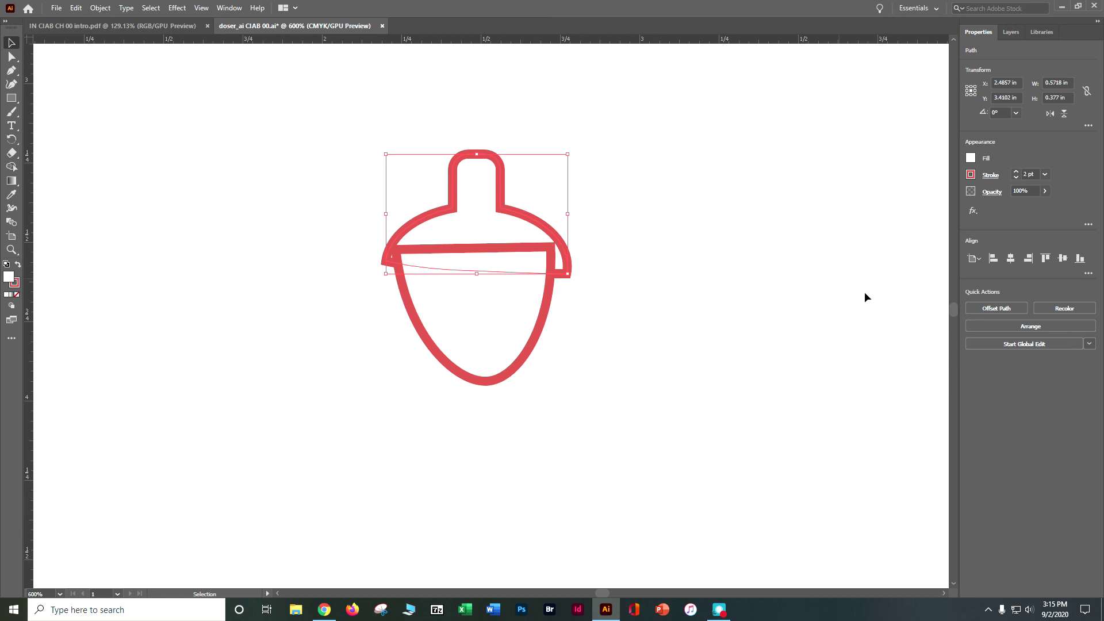
pyautogui.click(992, 326)
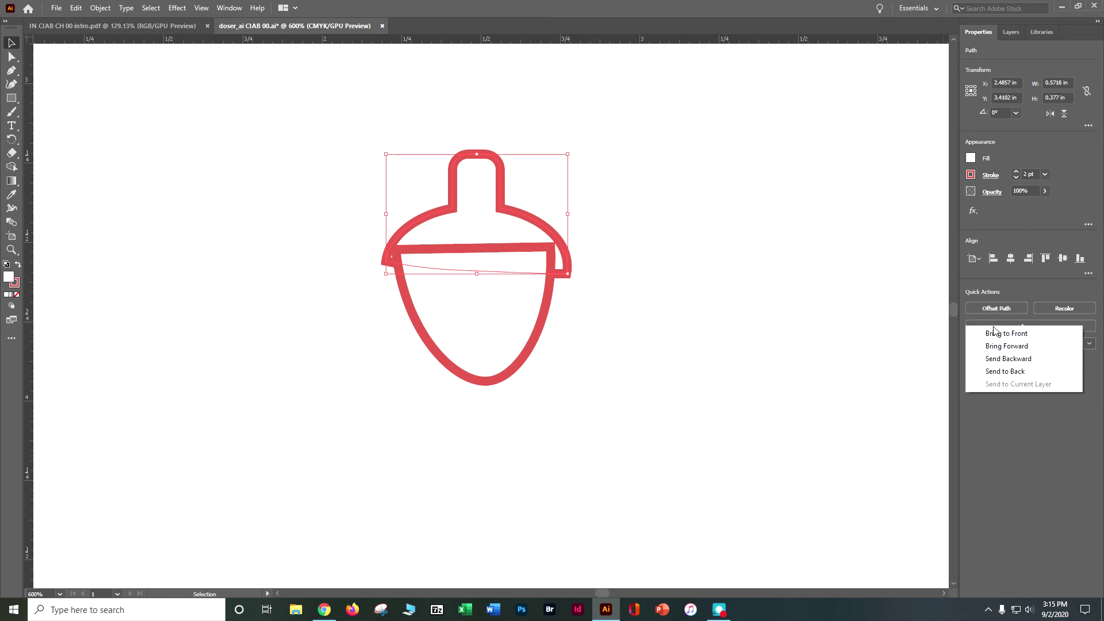
pyautogui.click(999, 334)
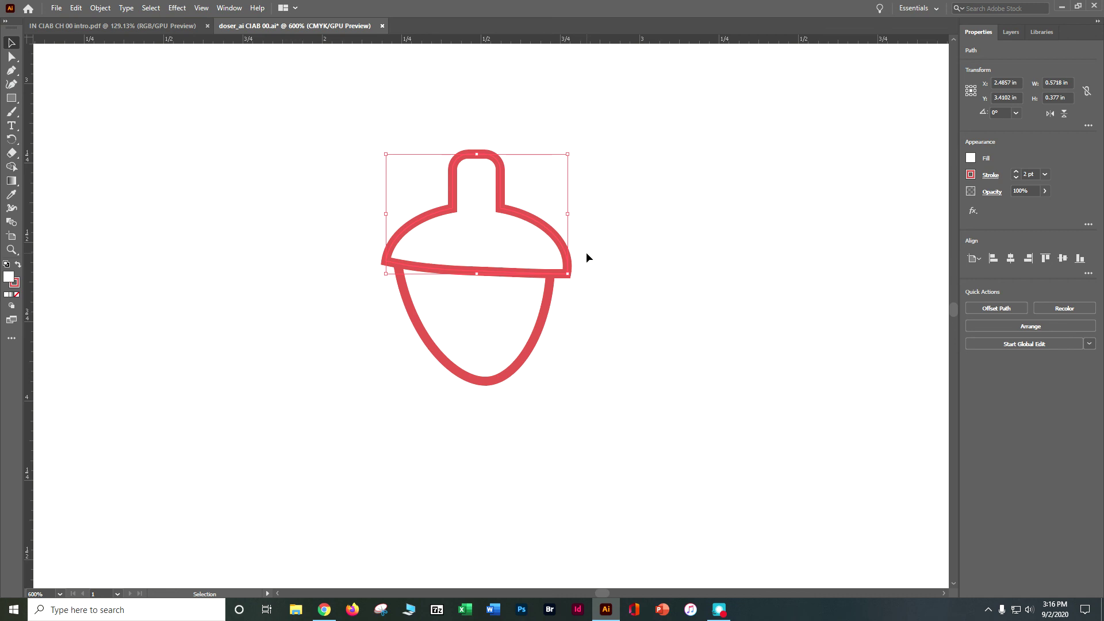
# - Select both the acorn cap and body and set their fill to None
pyautogui.moveTo(311, 149); pyautogui.dragTo(609, 405)
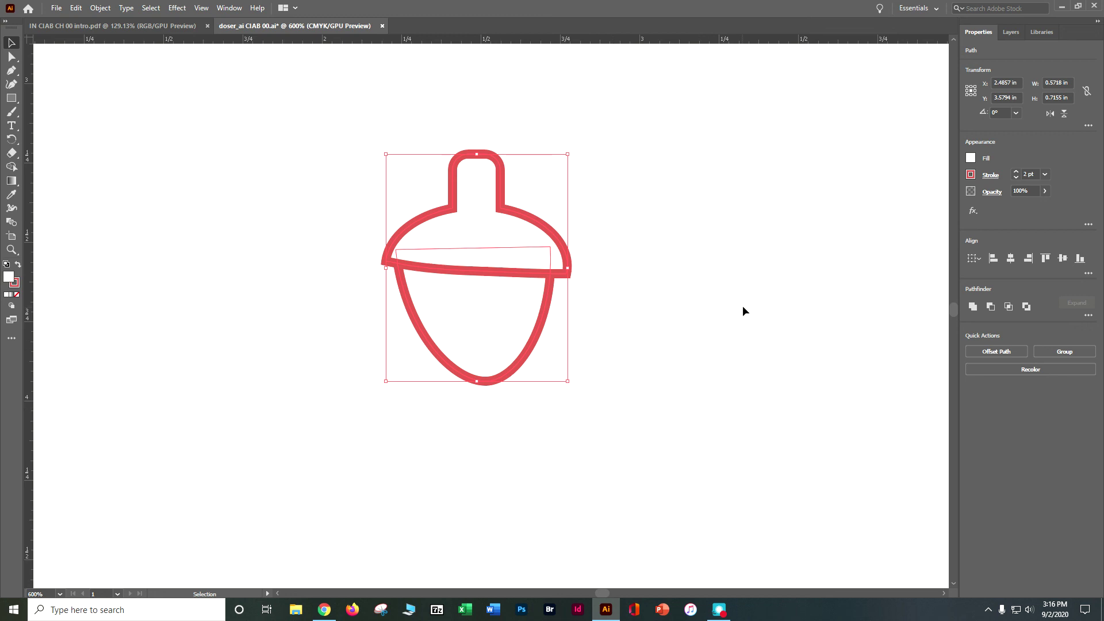
pyautogui.click(971, 161)
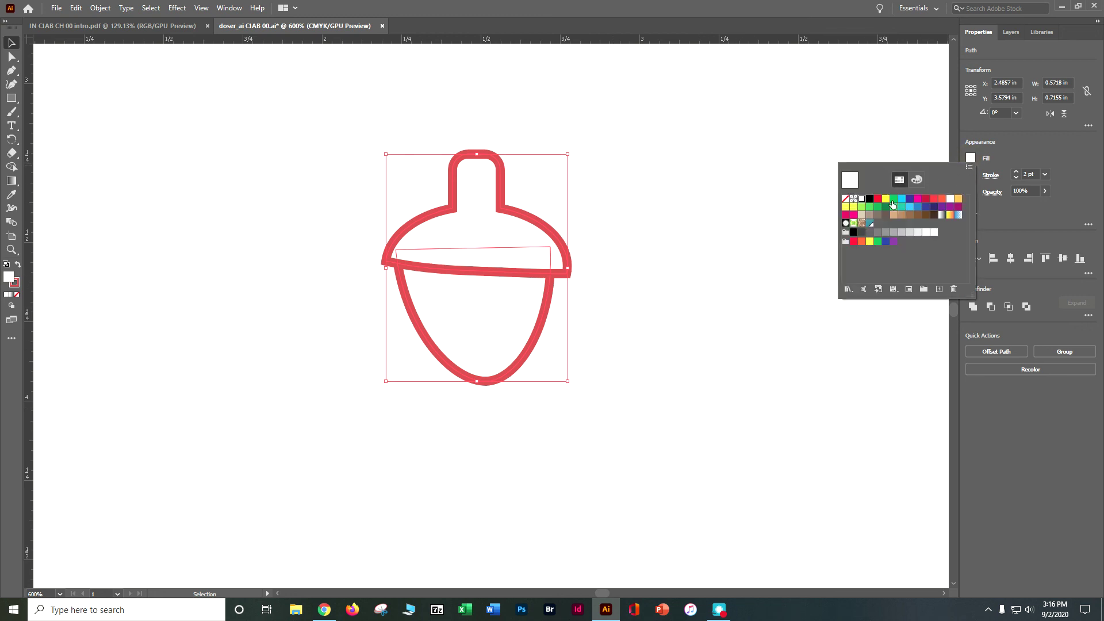
pyautogui.click(845, 199)
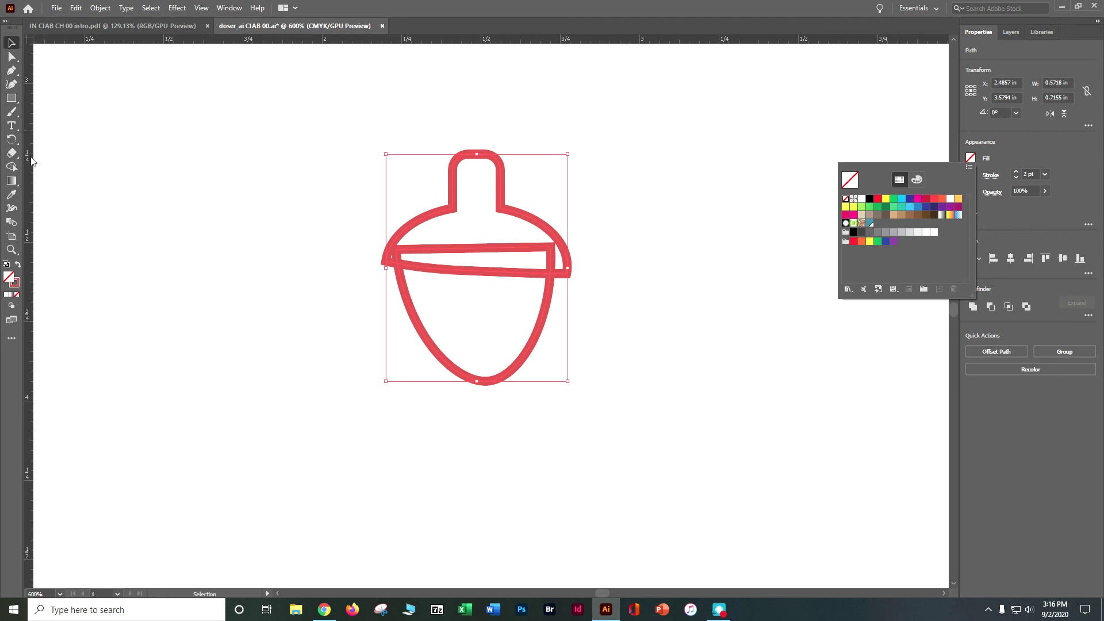
# - Merge the acorn cap with the strip of body overlapping it using the Shape Builder tool, and save the document
pyautogui.click(11, 171)
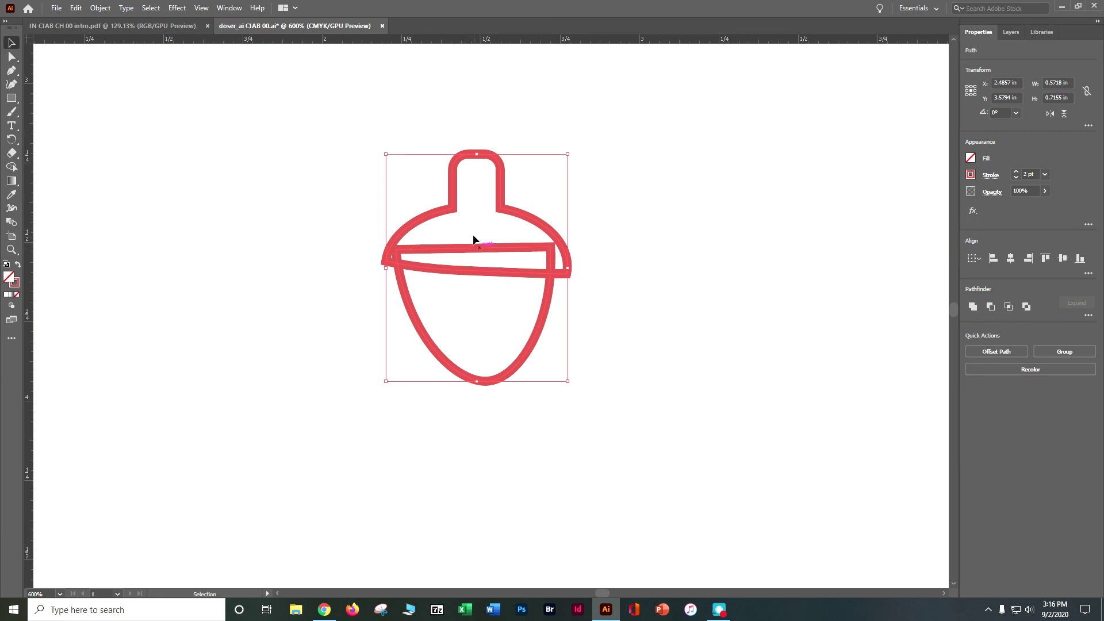
pyautogui.moveTo(459, 219); pyautogui.dragTo(489, 261)
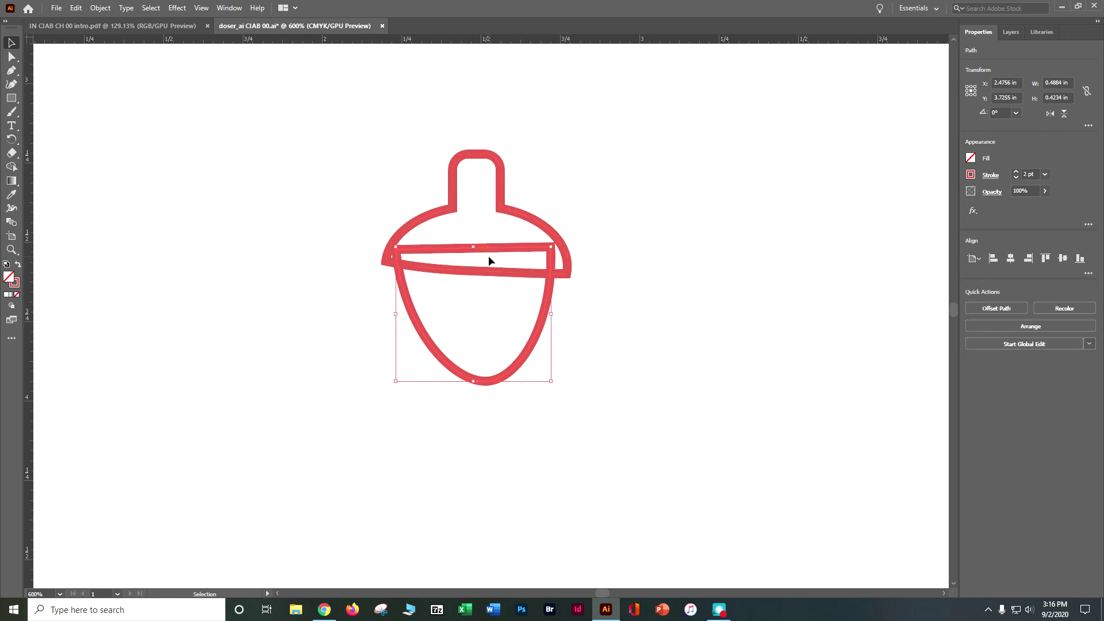
pyautogui.click(158, 178)
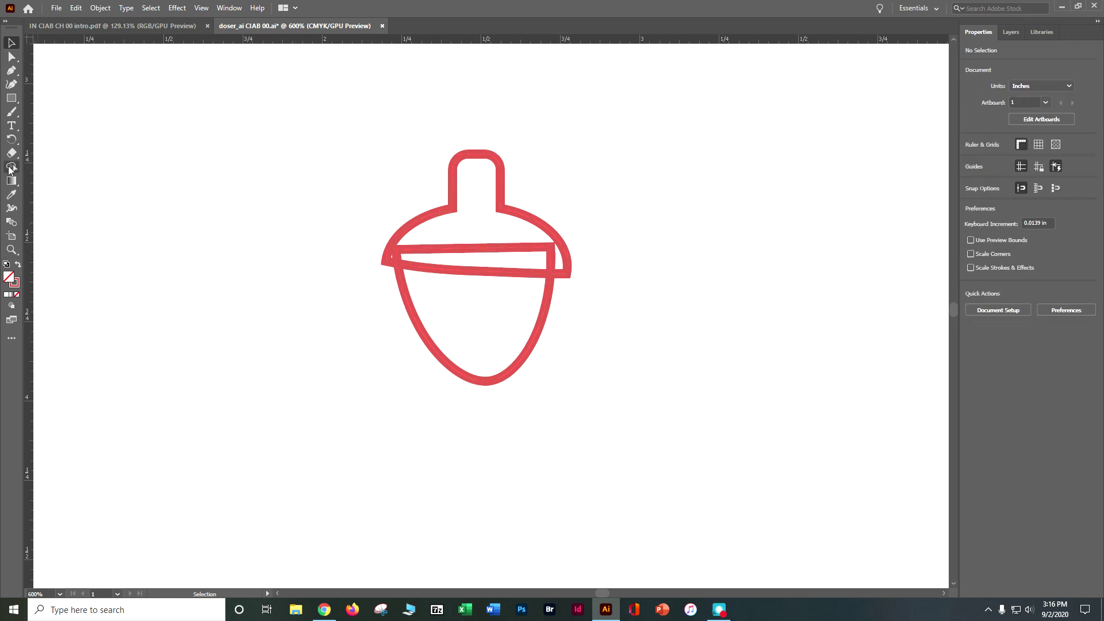
pyautogui.hotkey('shift', 'm')
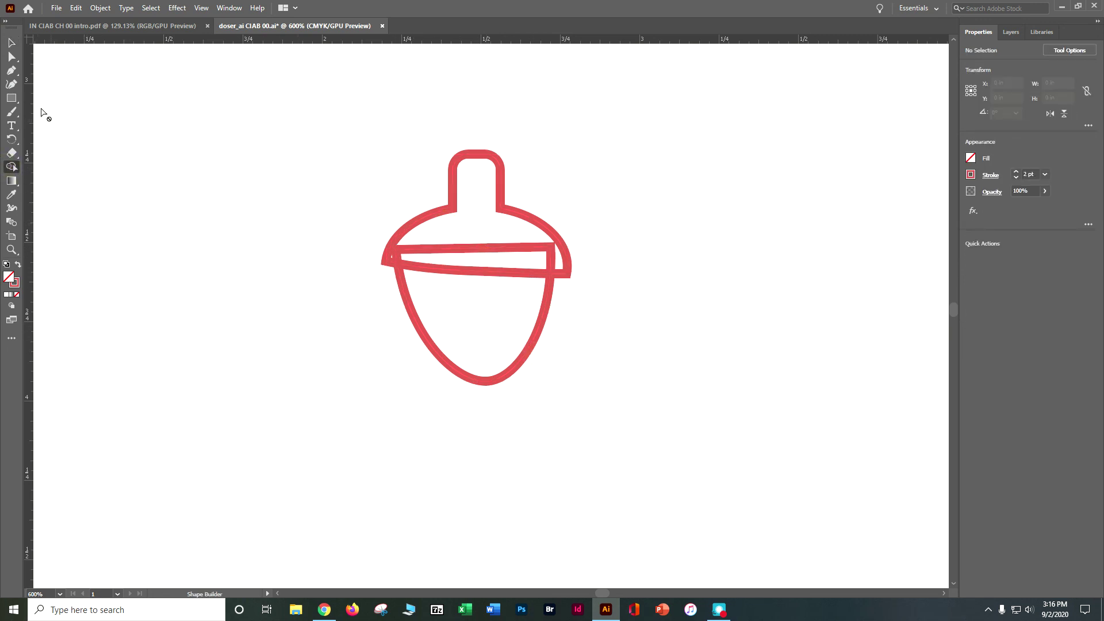
pyautogui.click(13, 45)
pyautogui.moveTo(310, 176); pyautogui.dragTo(567, 412)
pyautogui.click(12, 167)
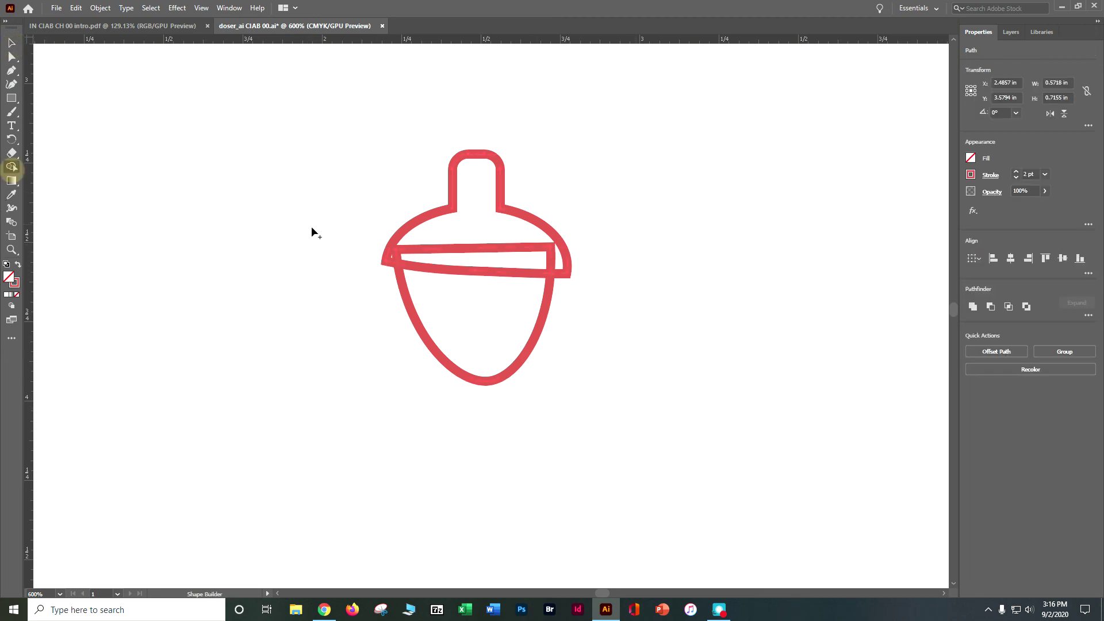
pyautogui.moveTo(402, 191); pyautogui.dragTo(462, 257)
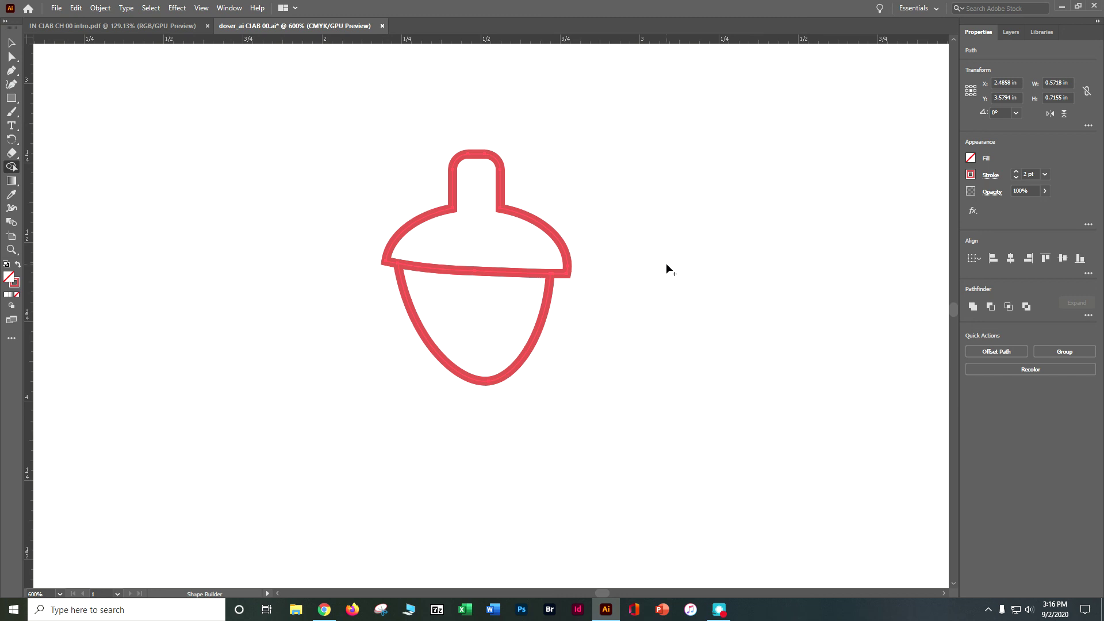
pyautogui.press('ctrl')
pyautogui.hotkey('ctrl', 's')
# - Create a dynamic symbol named Acorn from the selected cap and body
pyautogui.click(12, 44)
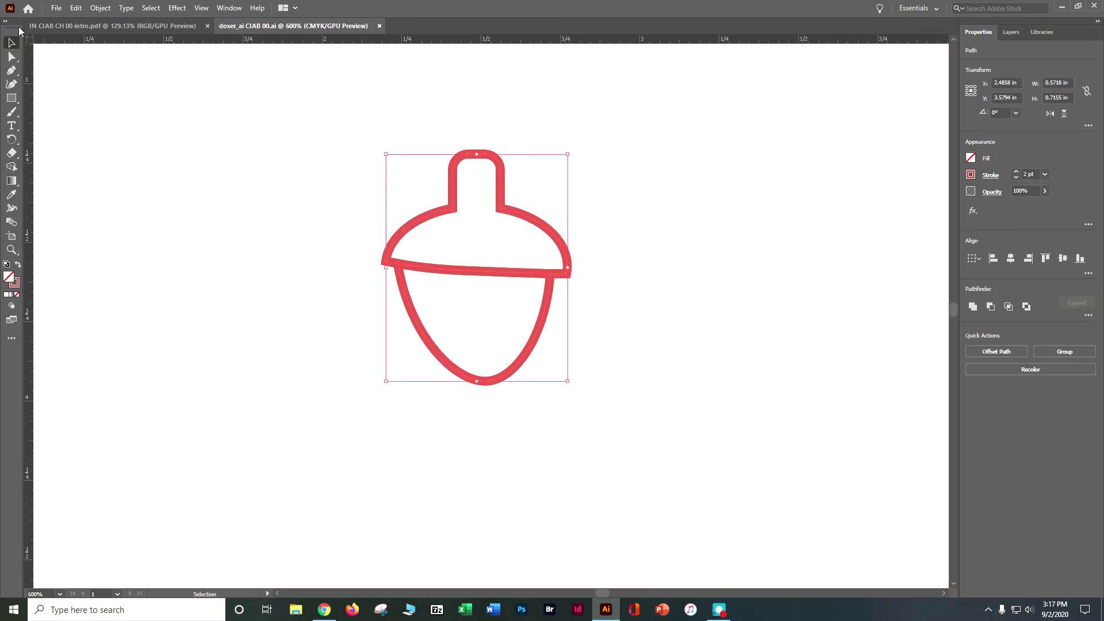
pyautogui.click(235, 9)
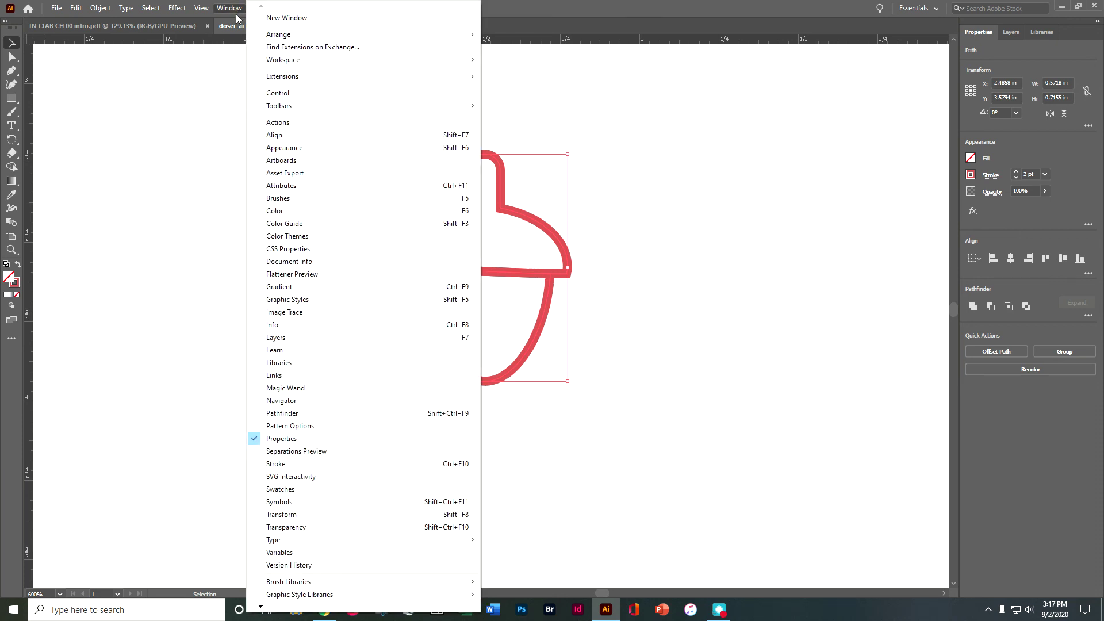
pyautogui.click(322, 510)
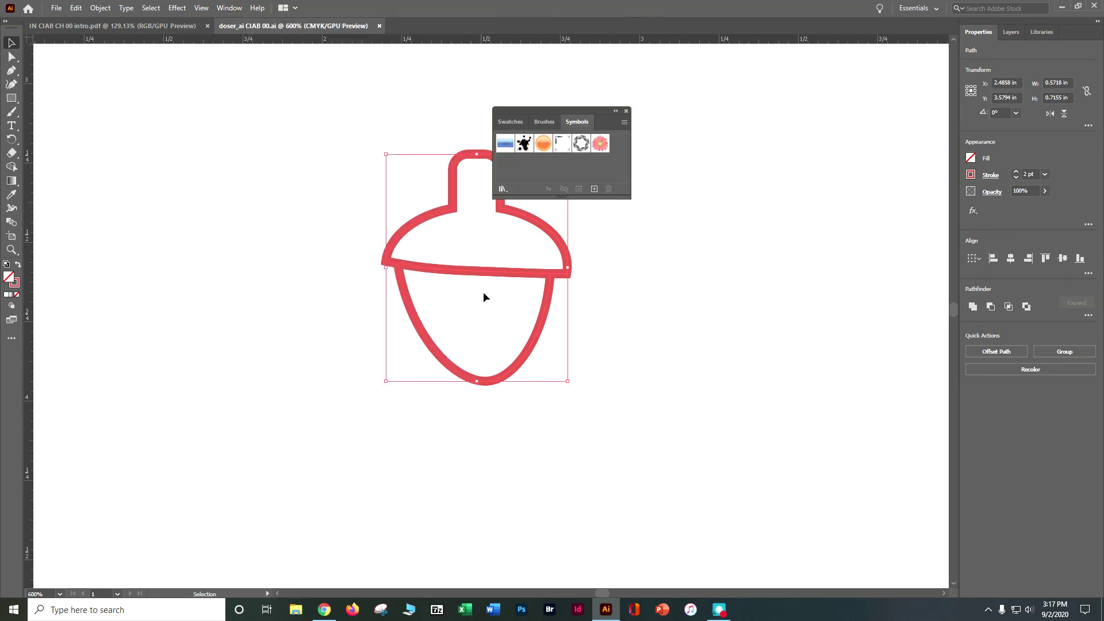
pyautogui.click(593, 189)
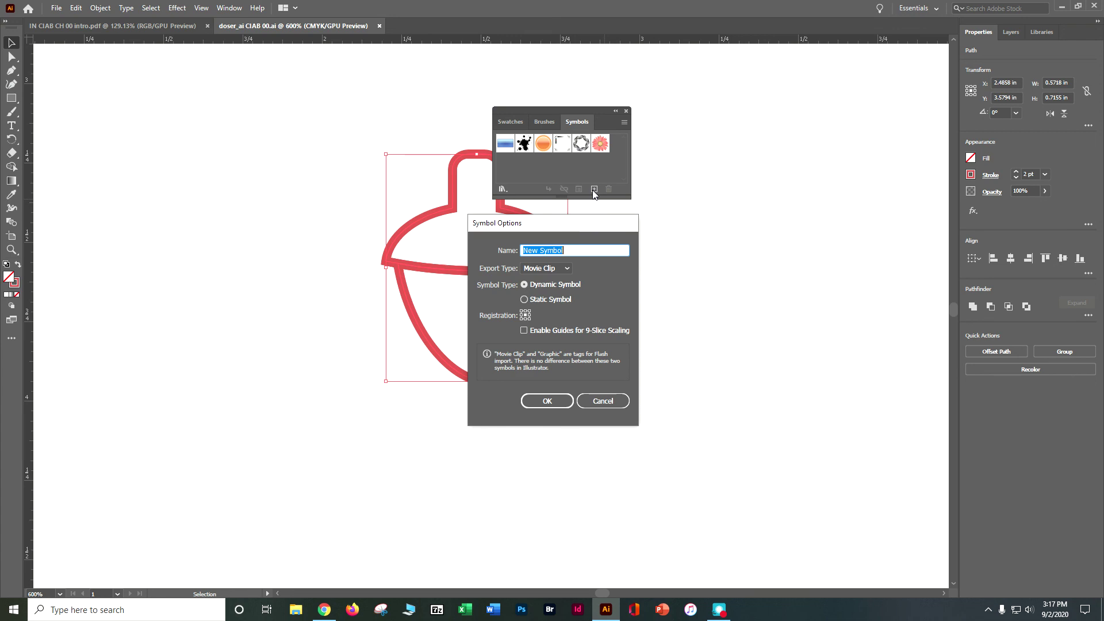
pyautogui.write('Ac')
pyautogui.write('rorn')
pyautogui.click(558, 402)
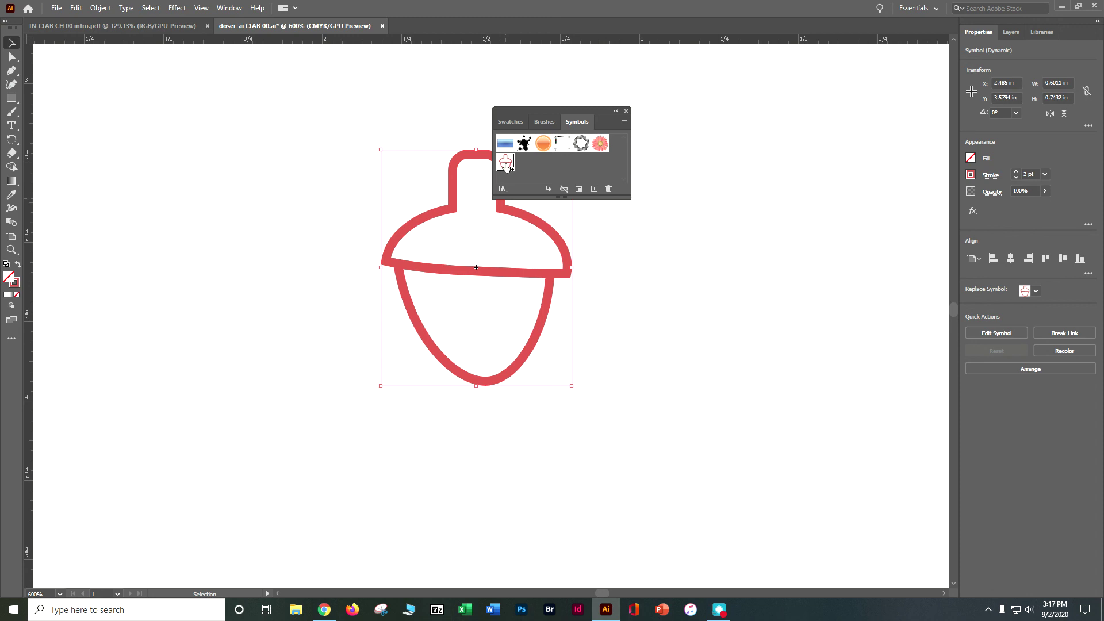
# - Place two more instances of the acorn symbol, one on each side of the original, and close the symbol library
pyautogui.moveTo(505, 165); pyautogui.dragTo(781, 377)
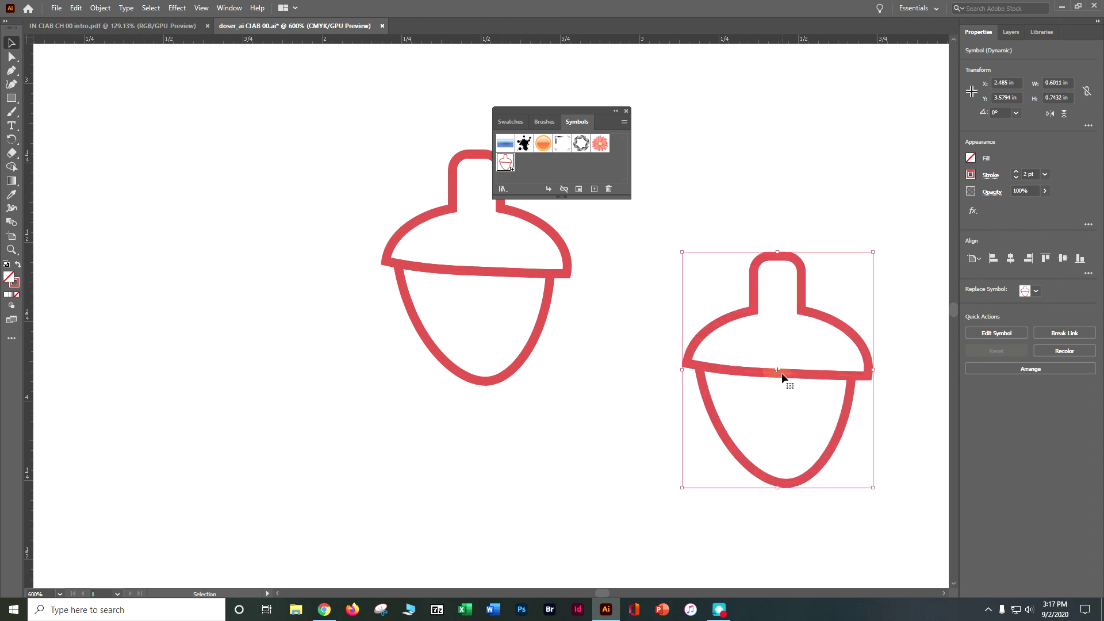
pyautogui.moveTo(500, 165); pyautogui.dragTo(224, 320)
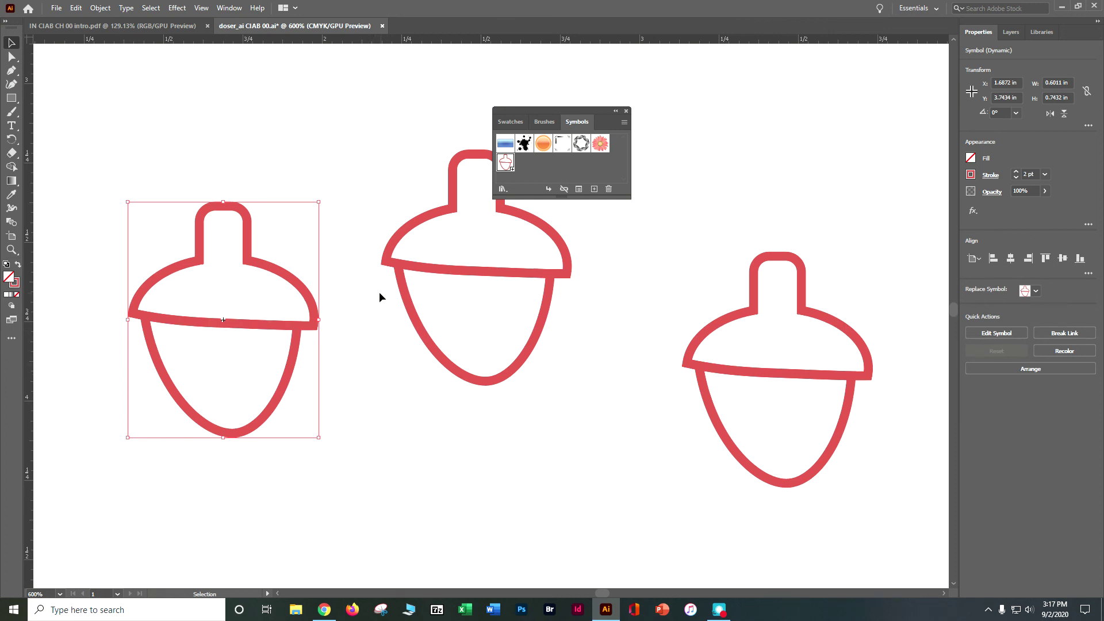
pyautogui.click(626, 111)
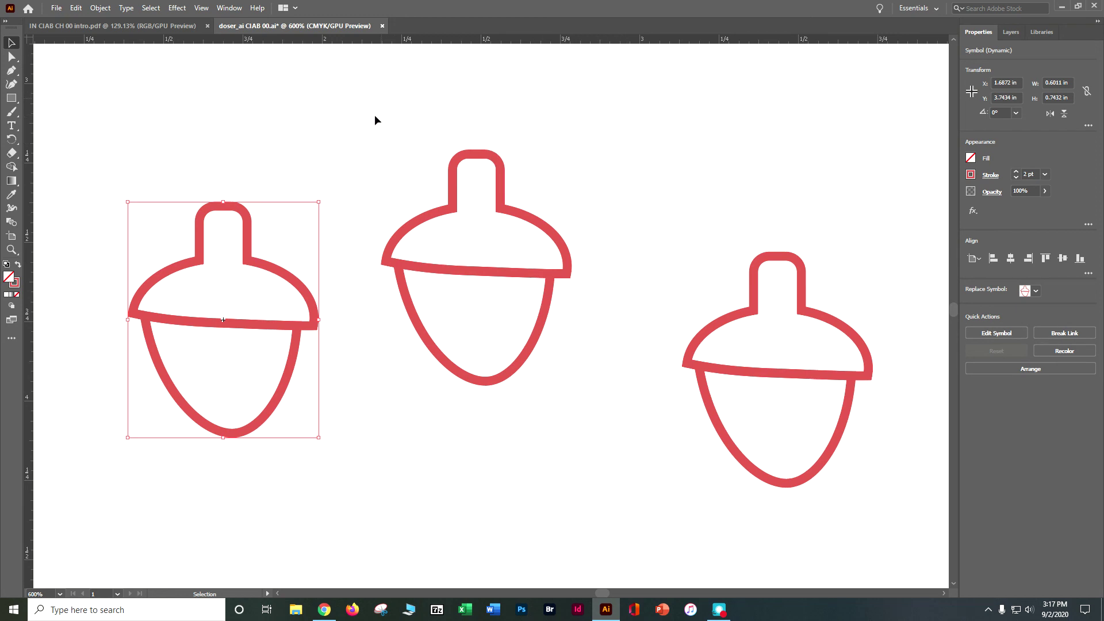
# - Rotate the left acorn slightly counterclockwise and the right acorn about 14° clockwise, leaving nothing selected
pyautogui.moveTo(120, 197); pyautogui.dragTo(85, 219)
pyautogui.click(750, 307)
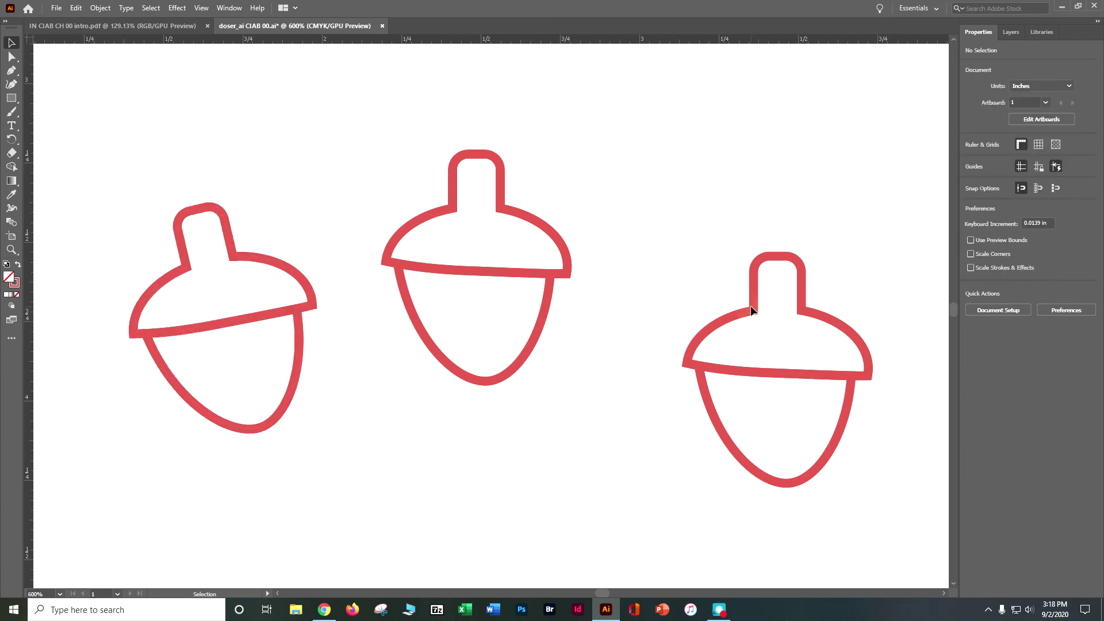
pyautogui.click(799, 263)
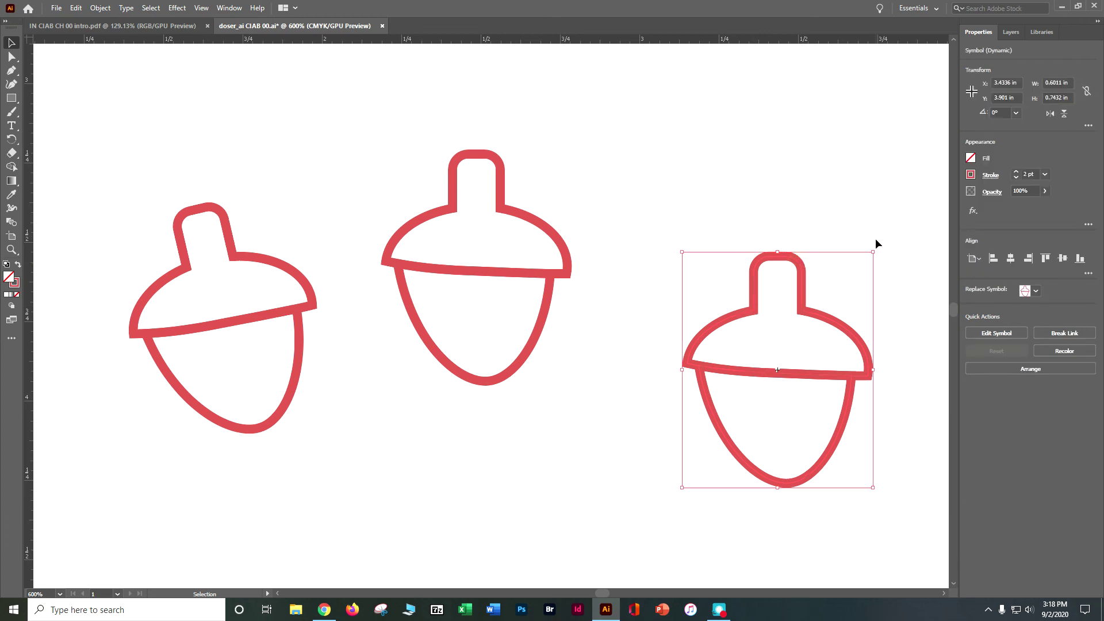
pyautogui.moveTo(877, 245); pyautogui.dragTo(911, 269)
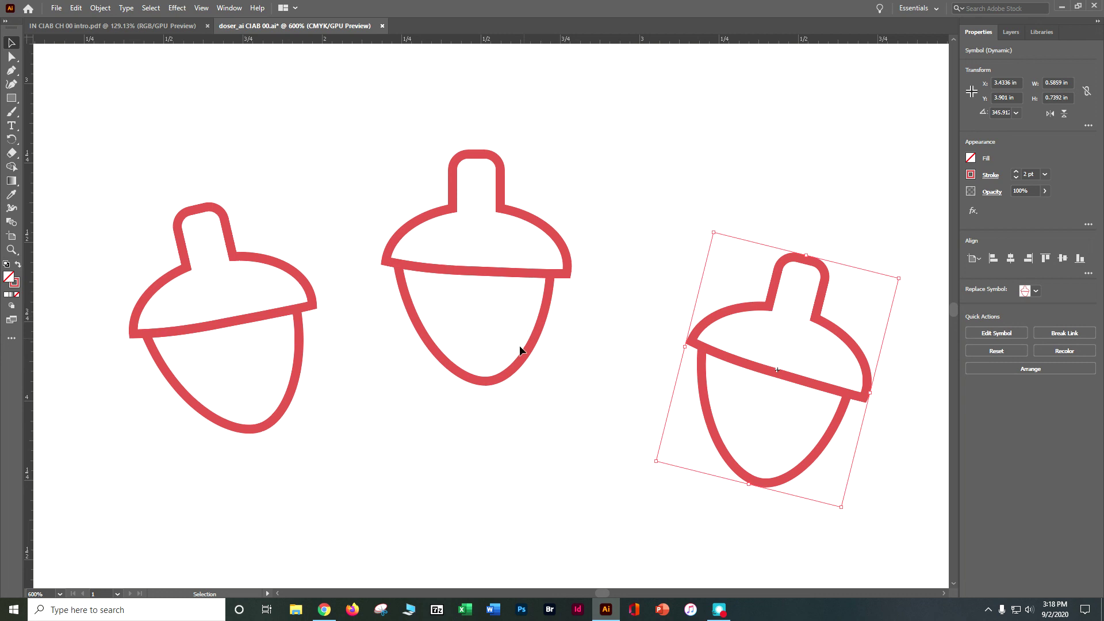
pyautogui.click(567, 392)
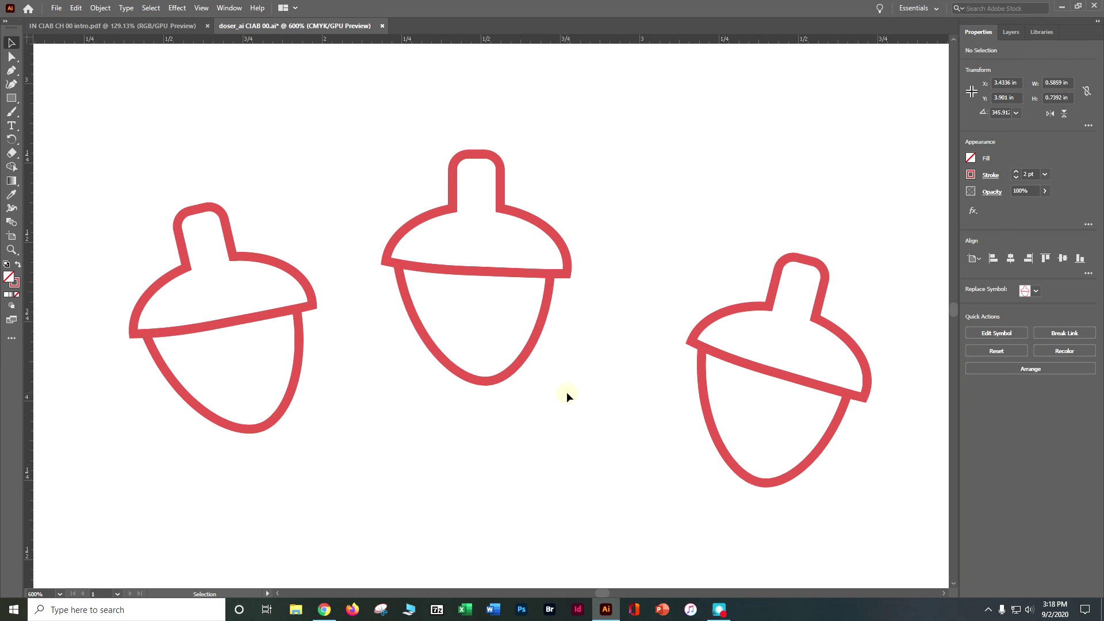
# - Open the middle acorn's symbol definition for editing and set the body's stroke color to C=2, M=44, Y=26, K=0
pyautogui.click(525, 353)
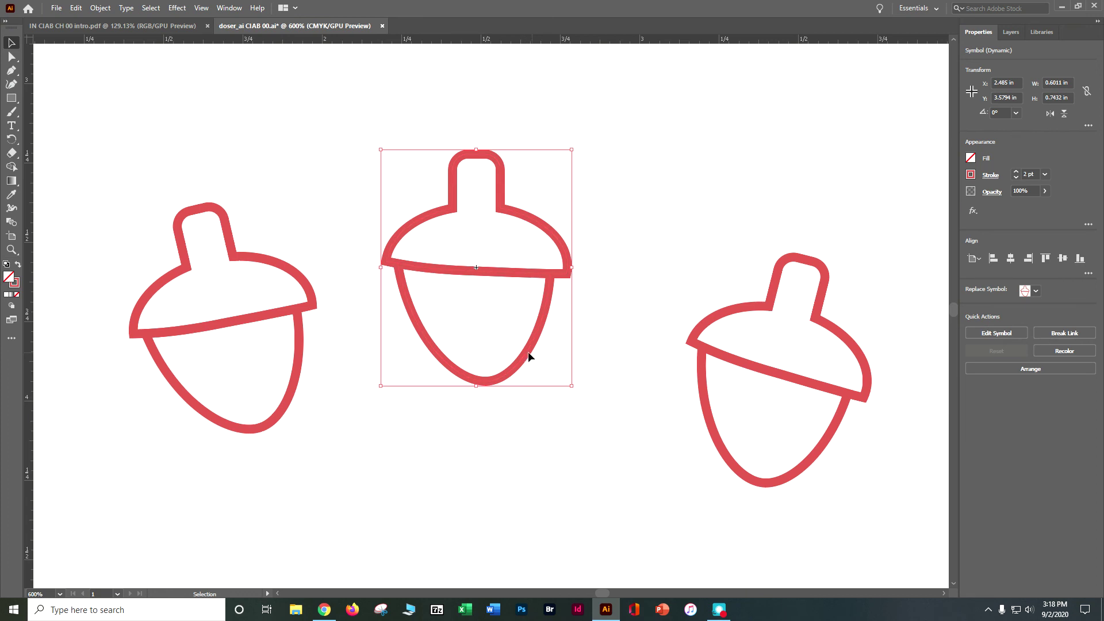
pyautogui.doubleClick(528, 352)
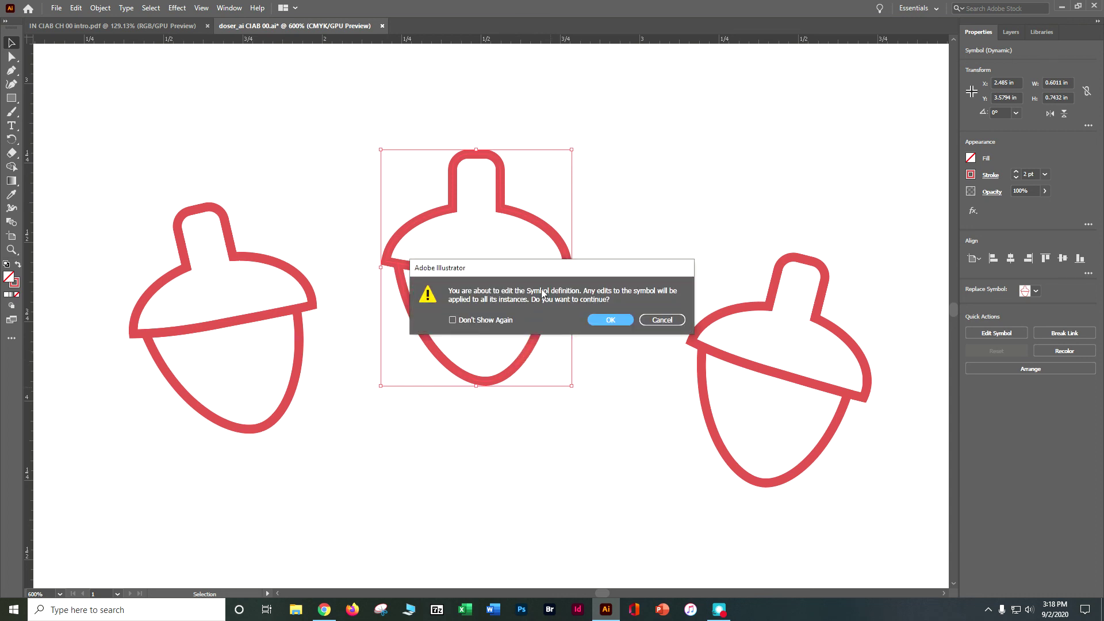
pyautogui.click(605, 323)
pyautogui.click(542, 323)
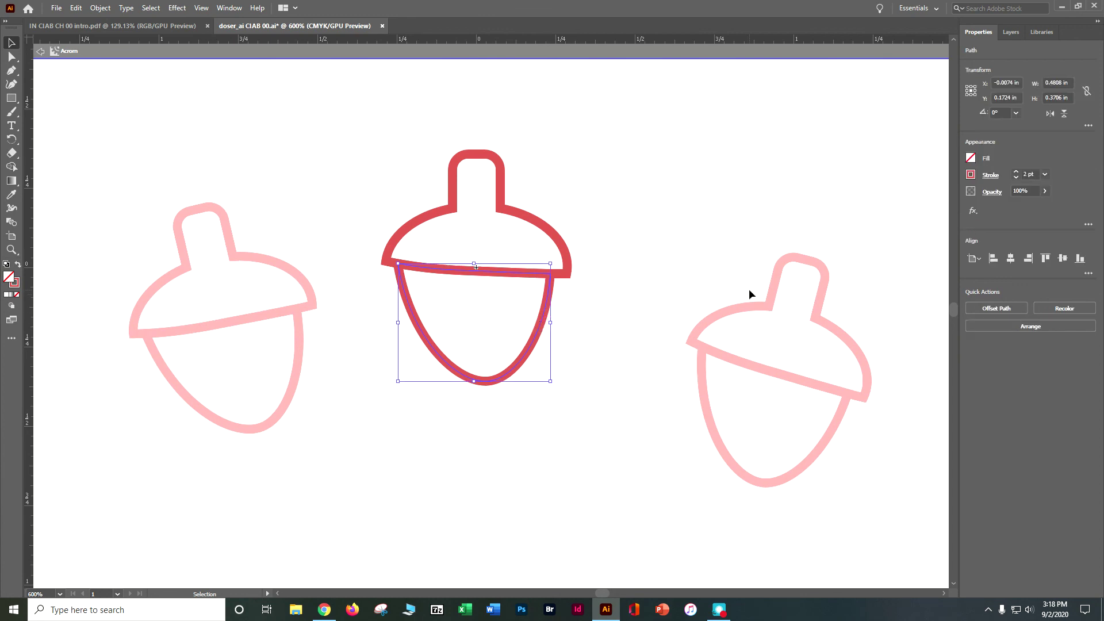
pyautogui.click(970, 174)
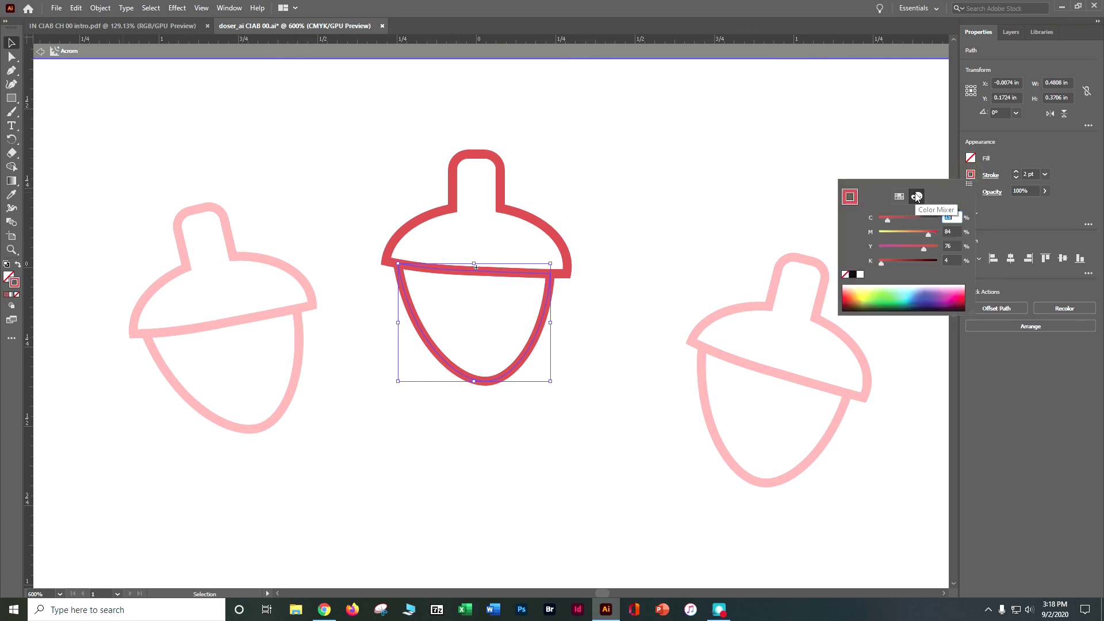
pyautogui.write('2')
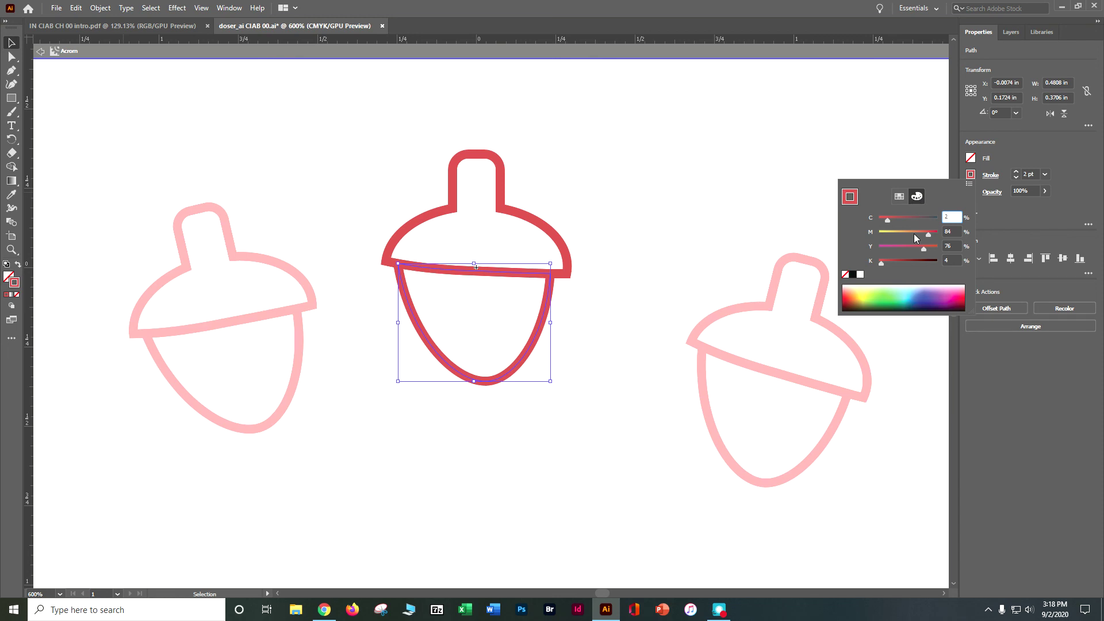
pyautogui.press('Tab')
pyautogui.write('44')
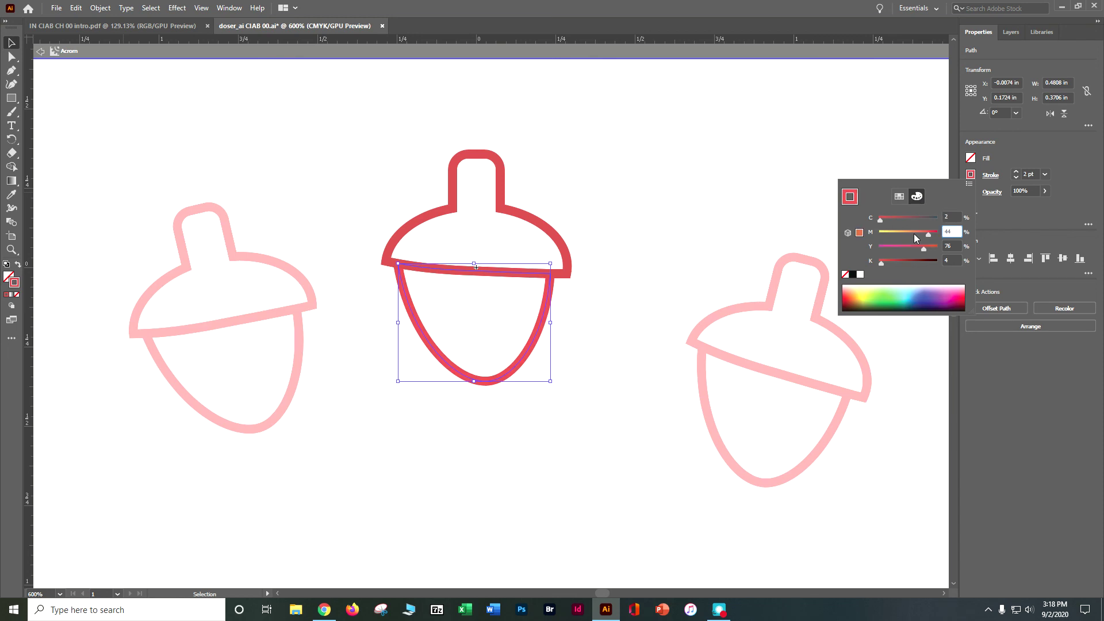
pyautogui.press('Tab')
pyautogui.write('26')
pyautogui.press('Tab')
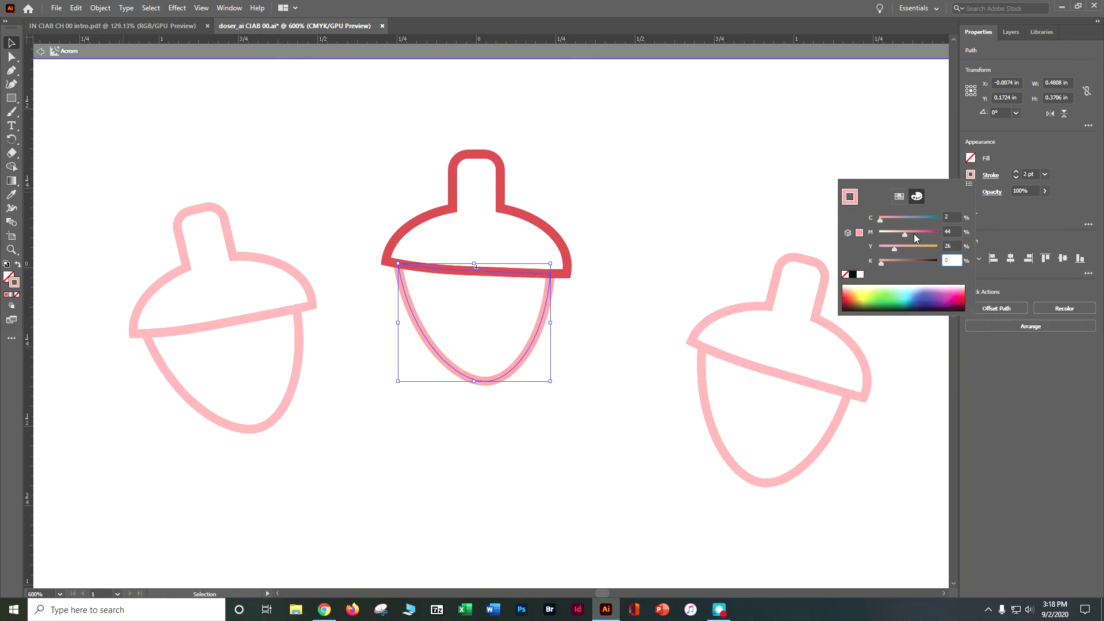
pyautogui.press('Return')
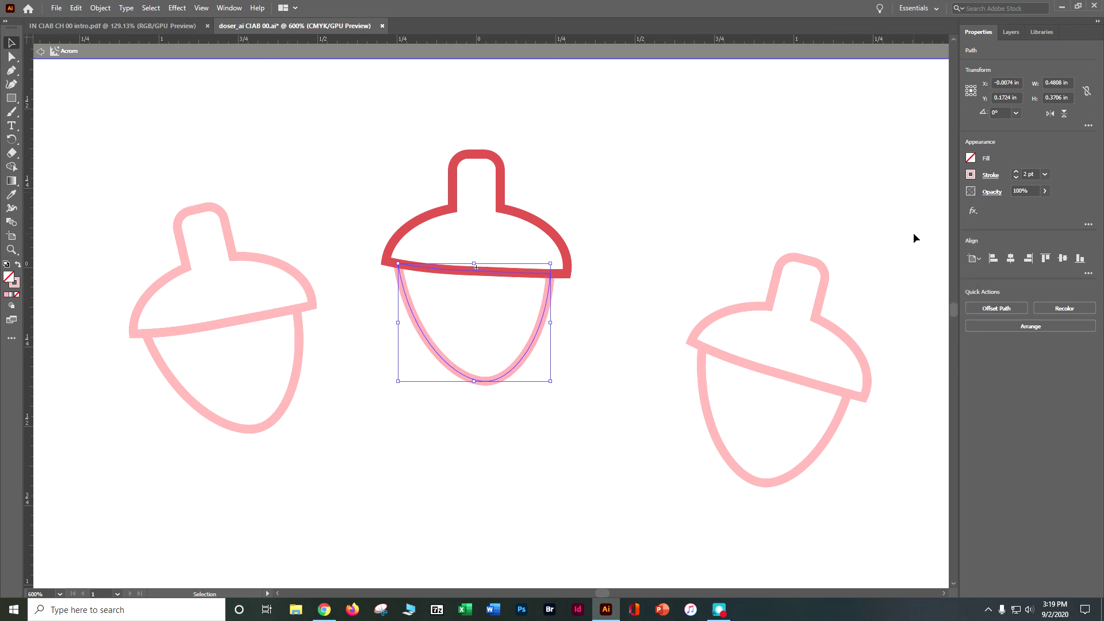
# - Send the acorn body to the back within the symbol and exit symbol editing
pyautogui.click(1044, 326)
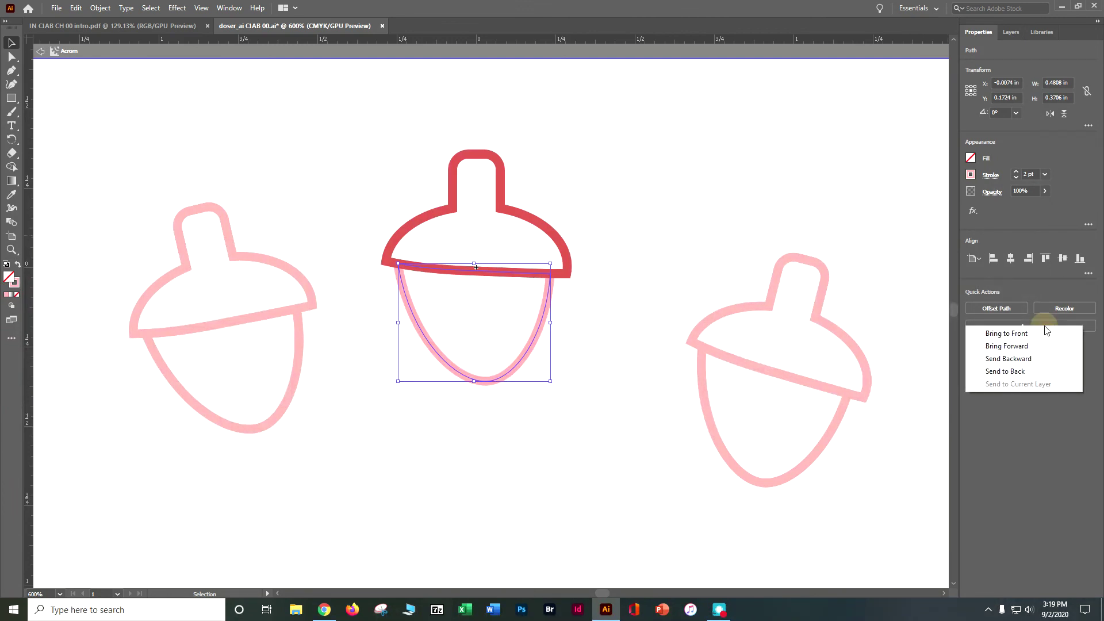
pyautogui.click(1028, 372)
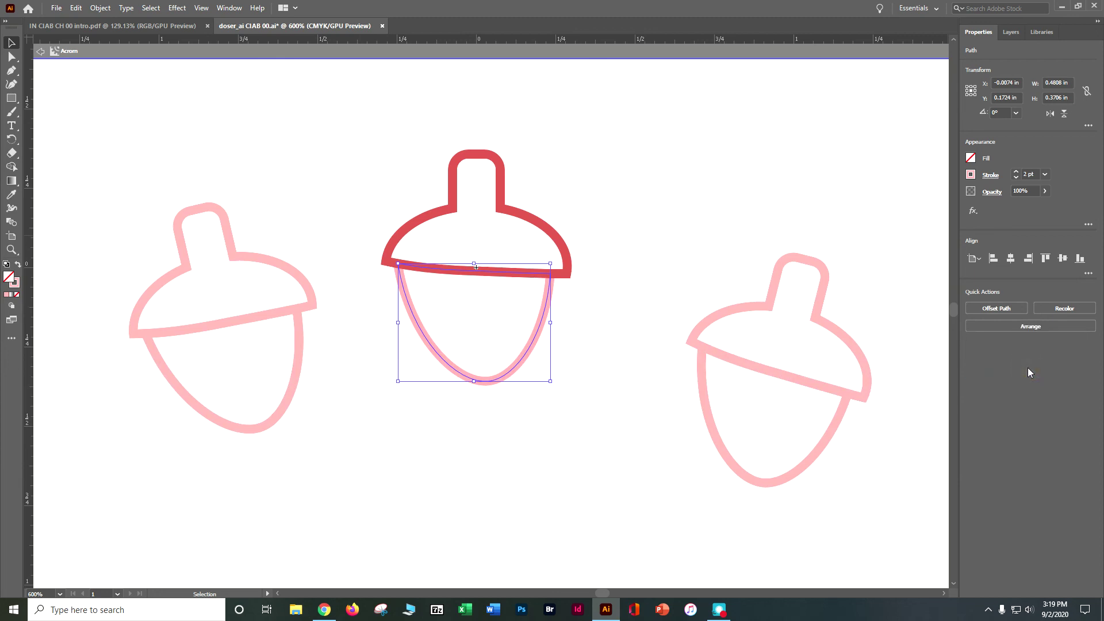
pyautogui.click(846, 196)
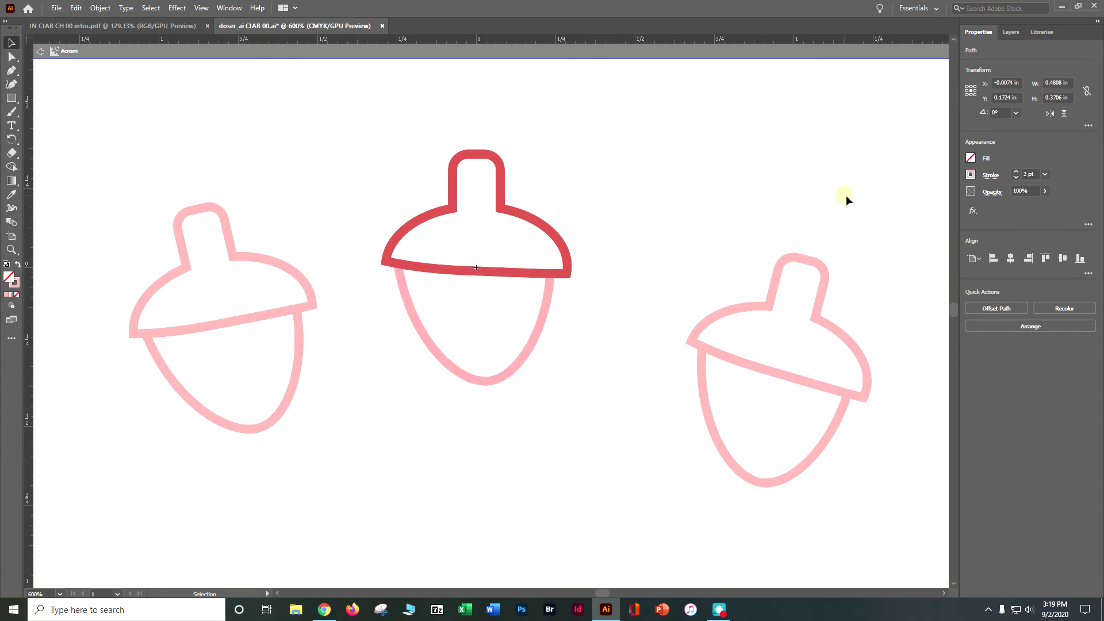
pyautogui.doubleClick(847, 198)
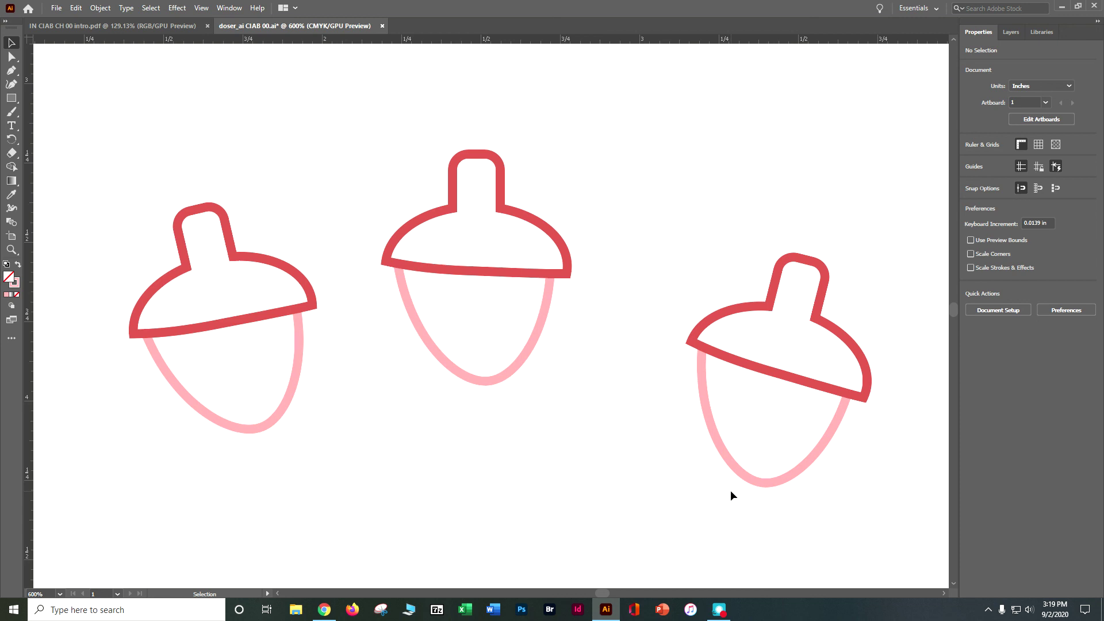
# - Save the document with the Selection tool active
pyautogui.press('a')
pyautogui.press('v')
pyautogui.hotkey('ctrl', 's')
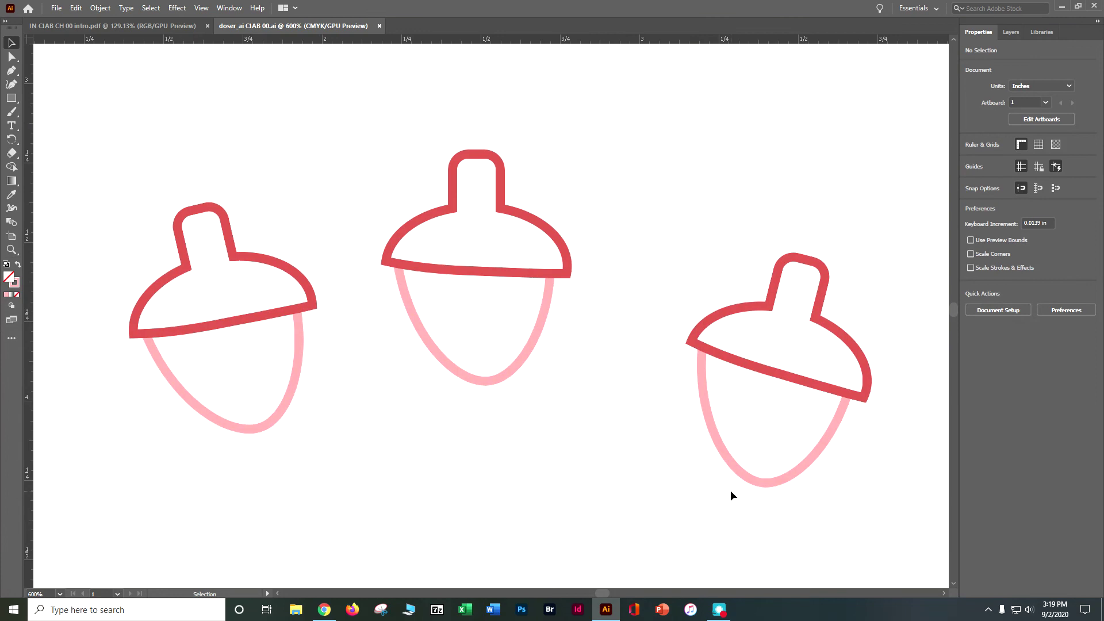